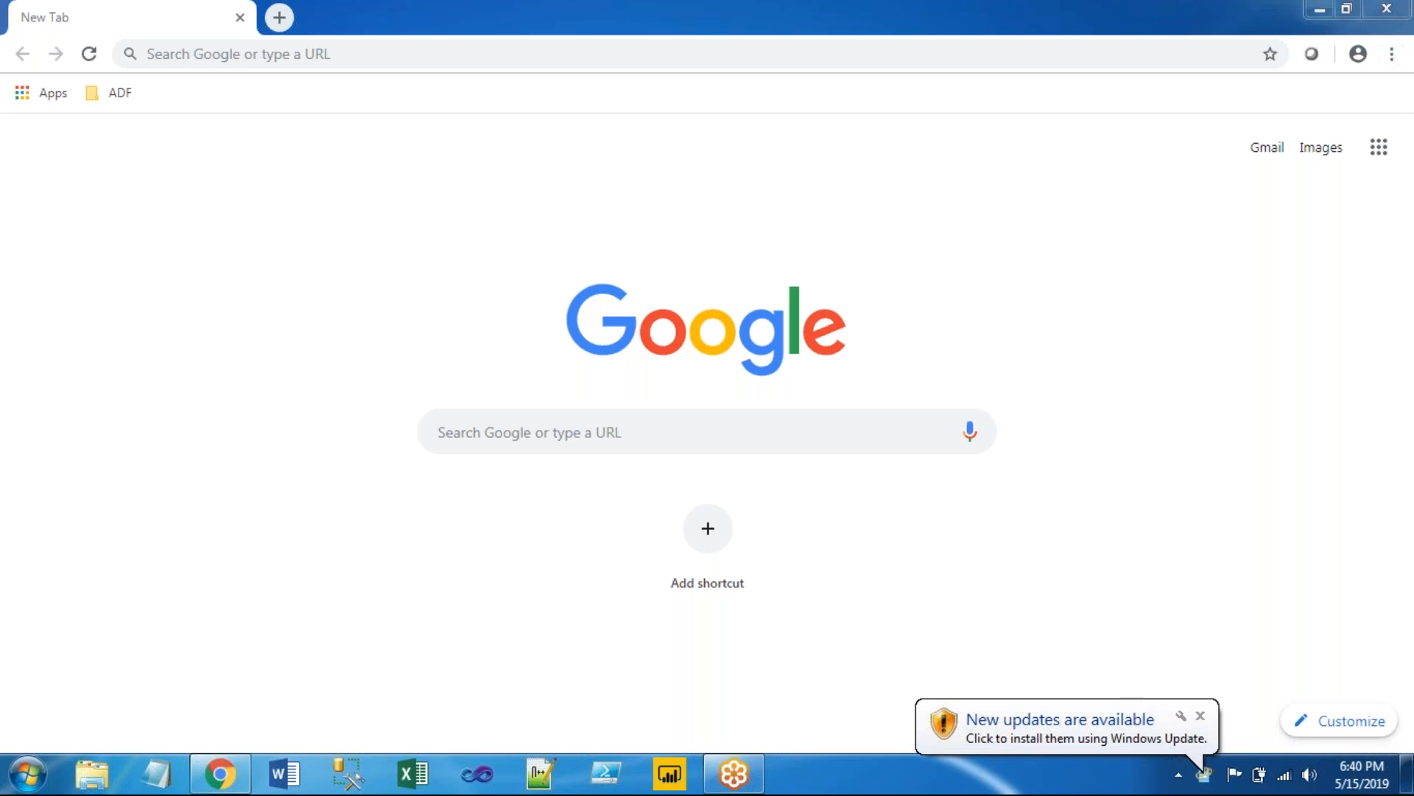
left_click(1110, 44)
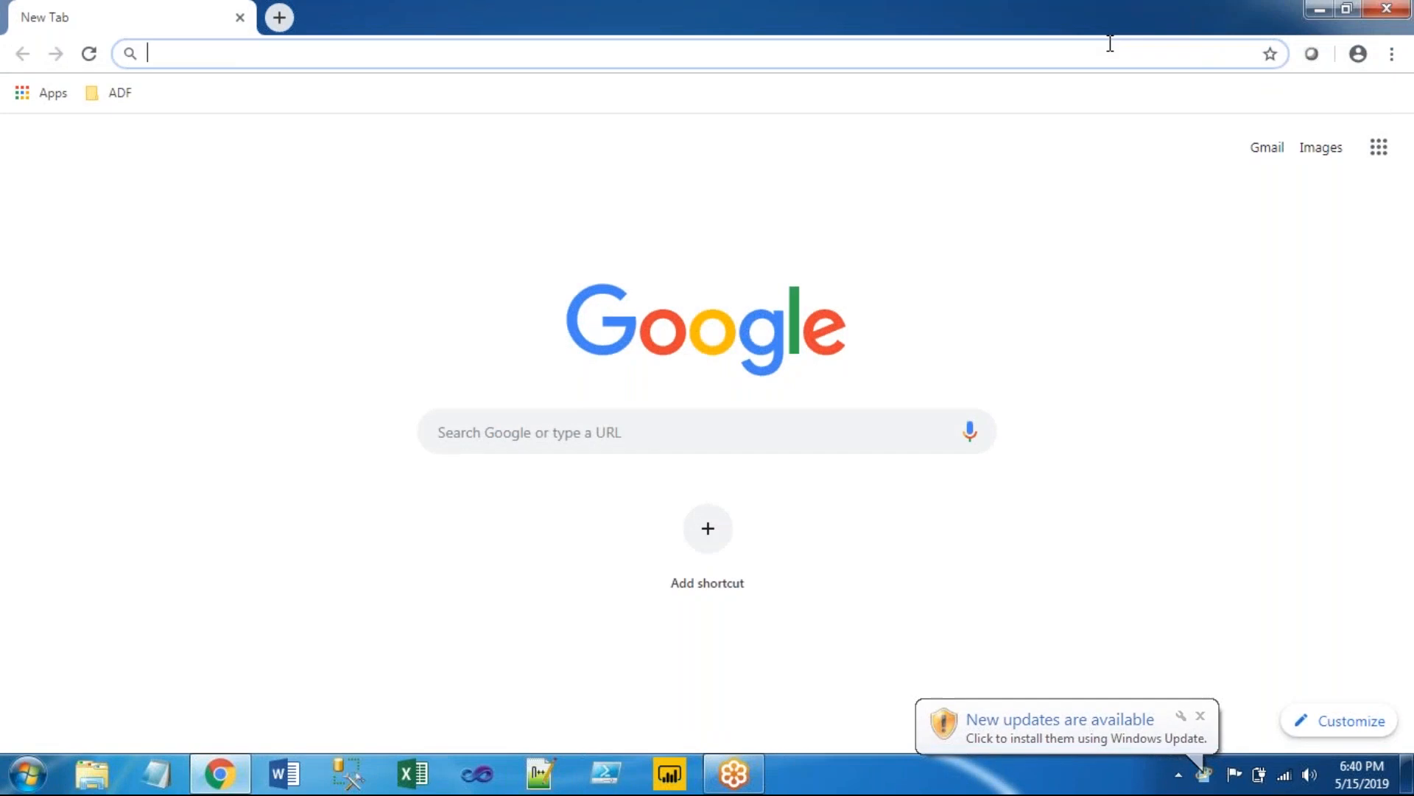
type("offic")
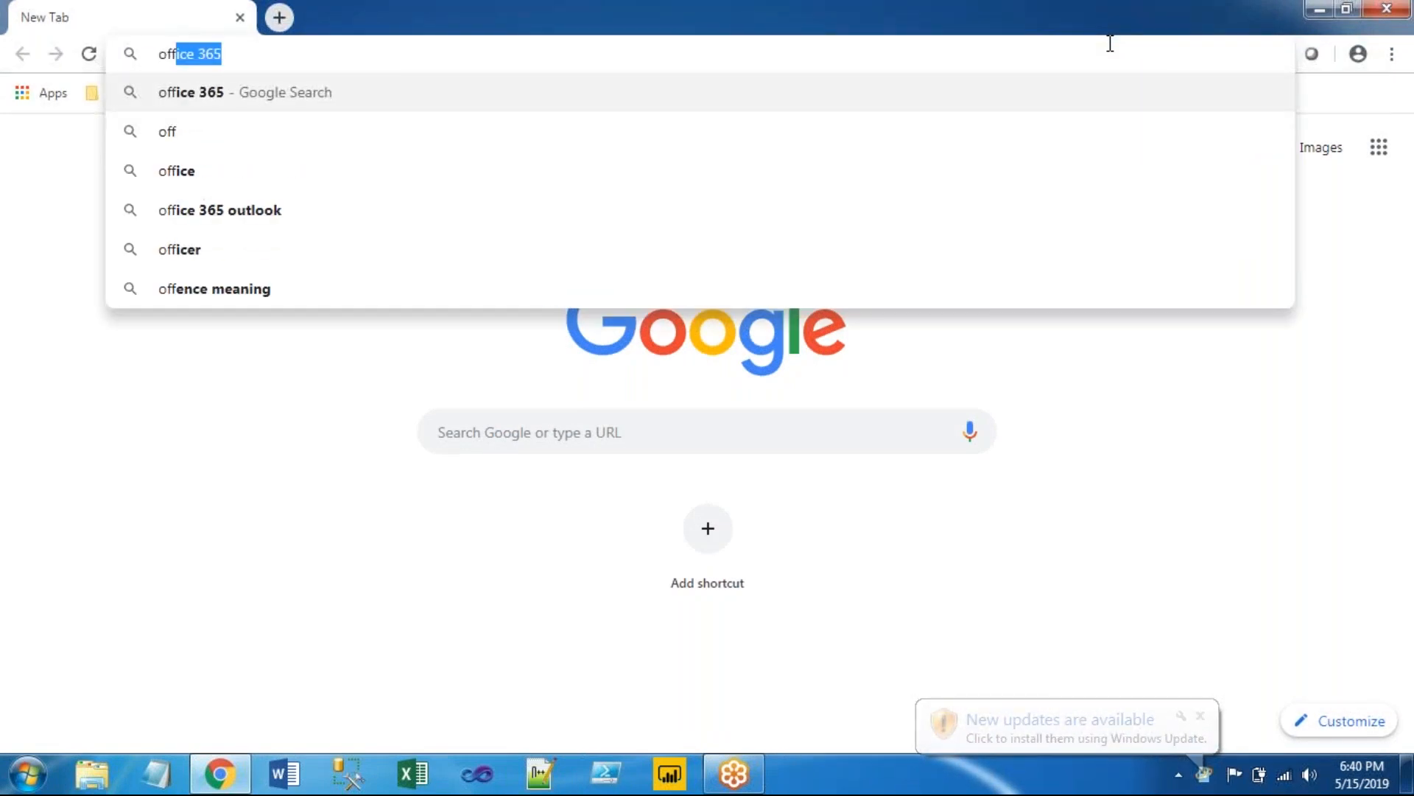
type("e")
key("BackSpace")
key("ctrl+Return")
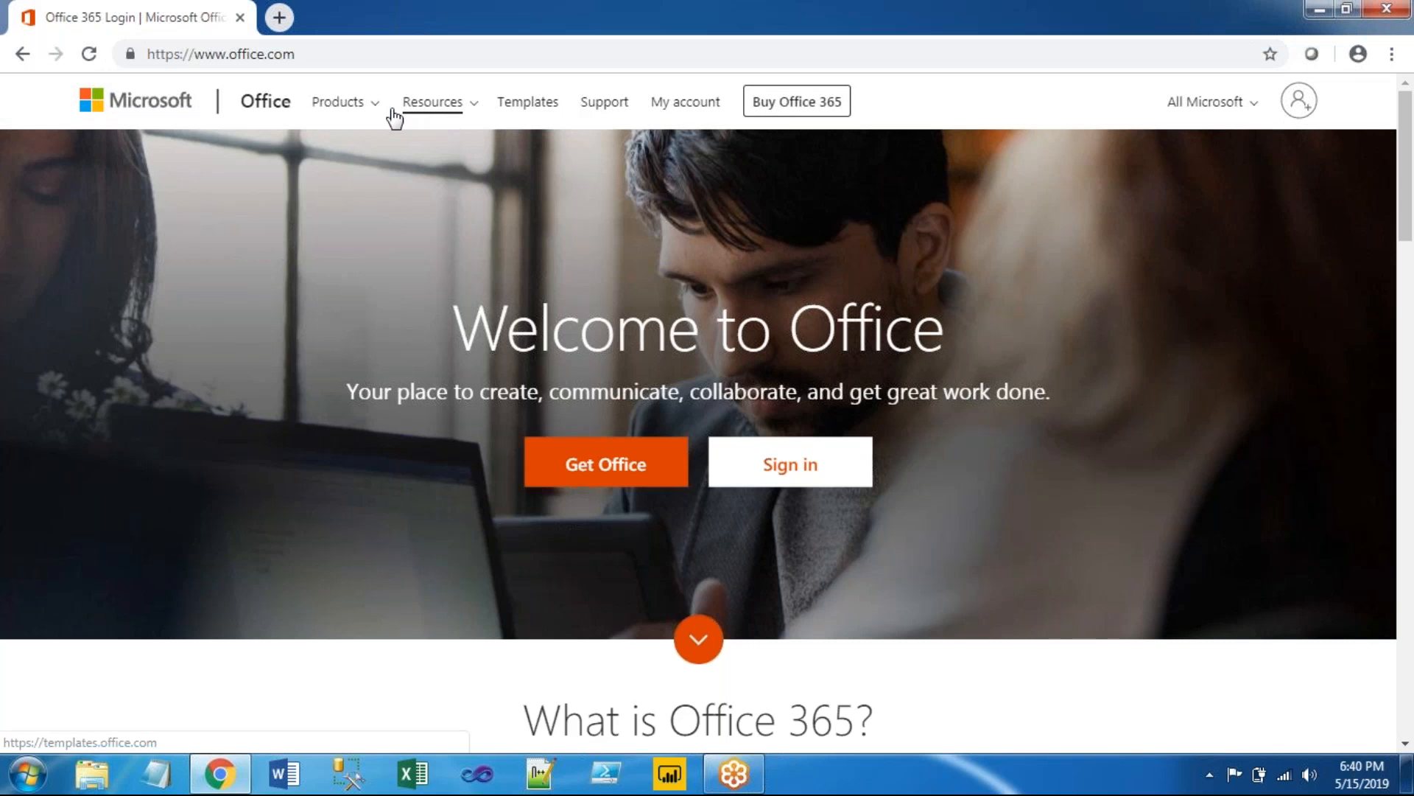
Open the plans and pricing comparison for the Enterprise business products
left_click(380, 109)
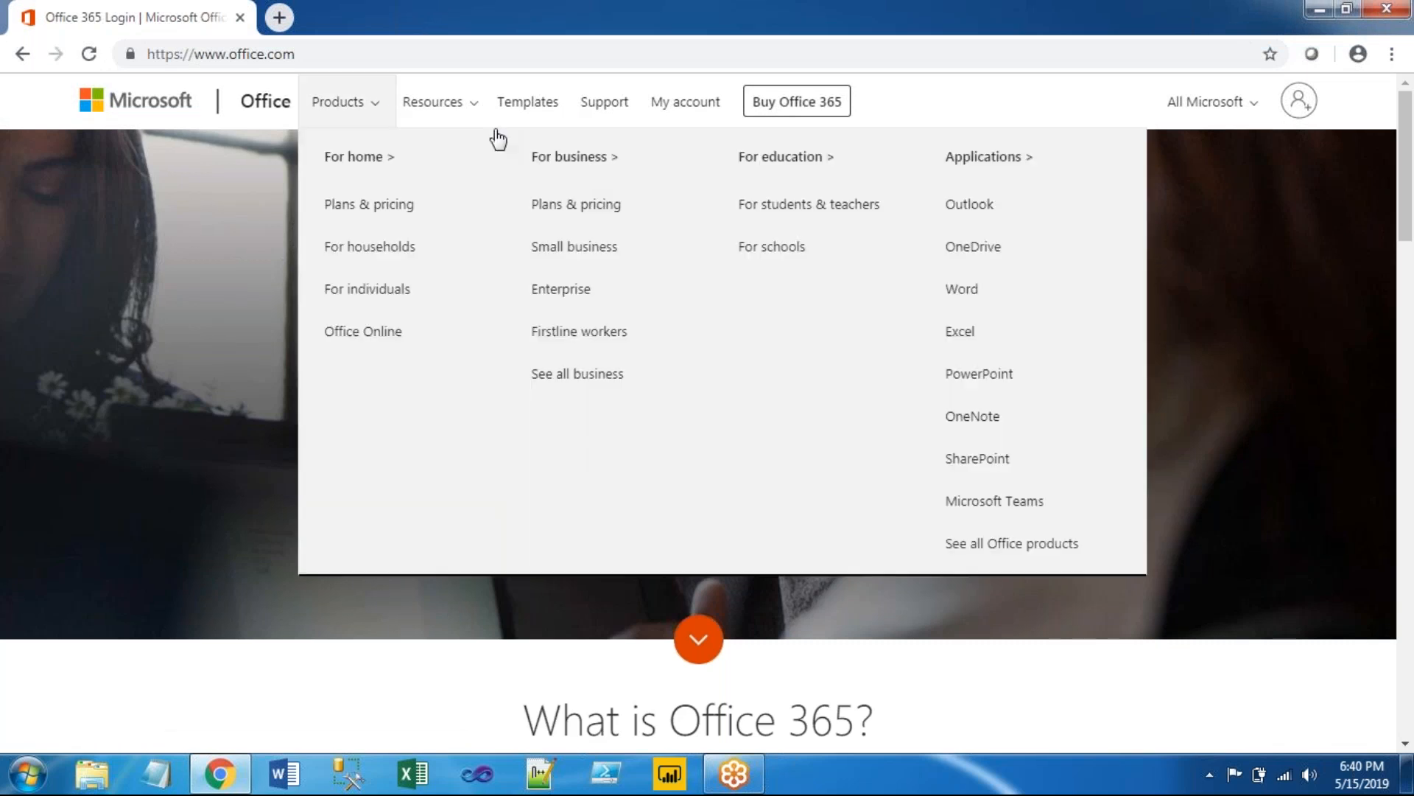
left_click(565, 290)
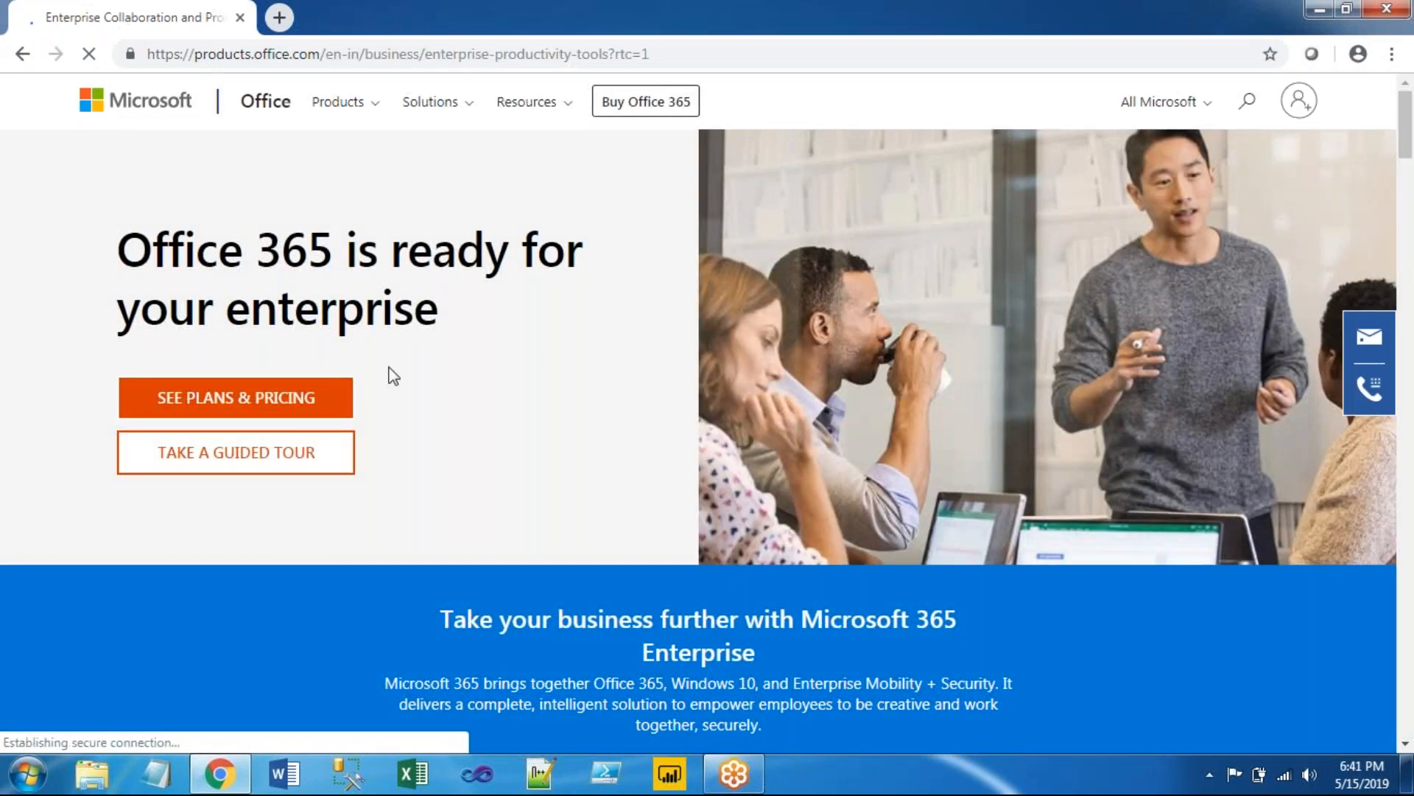
left_click(284, 401)
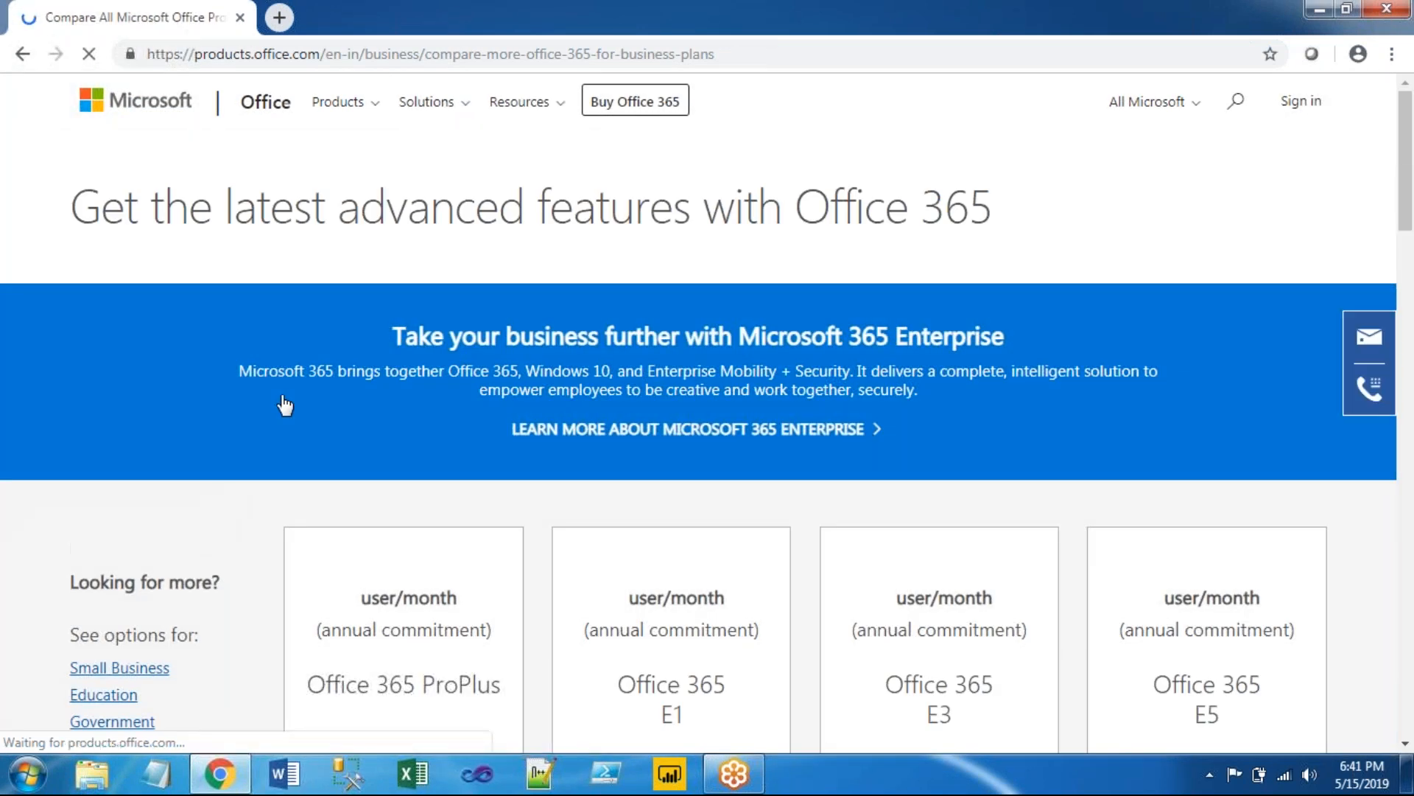
Compare the apps and services in the enterprise plans, and open the free trial sign-up form for Office 365 E3
scroll(285, 405, "down", 5)
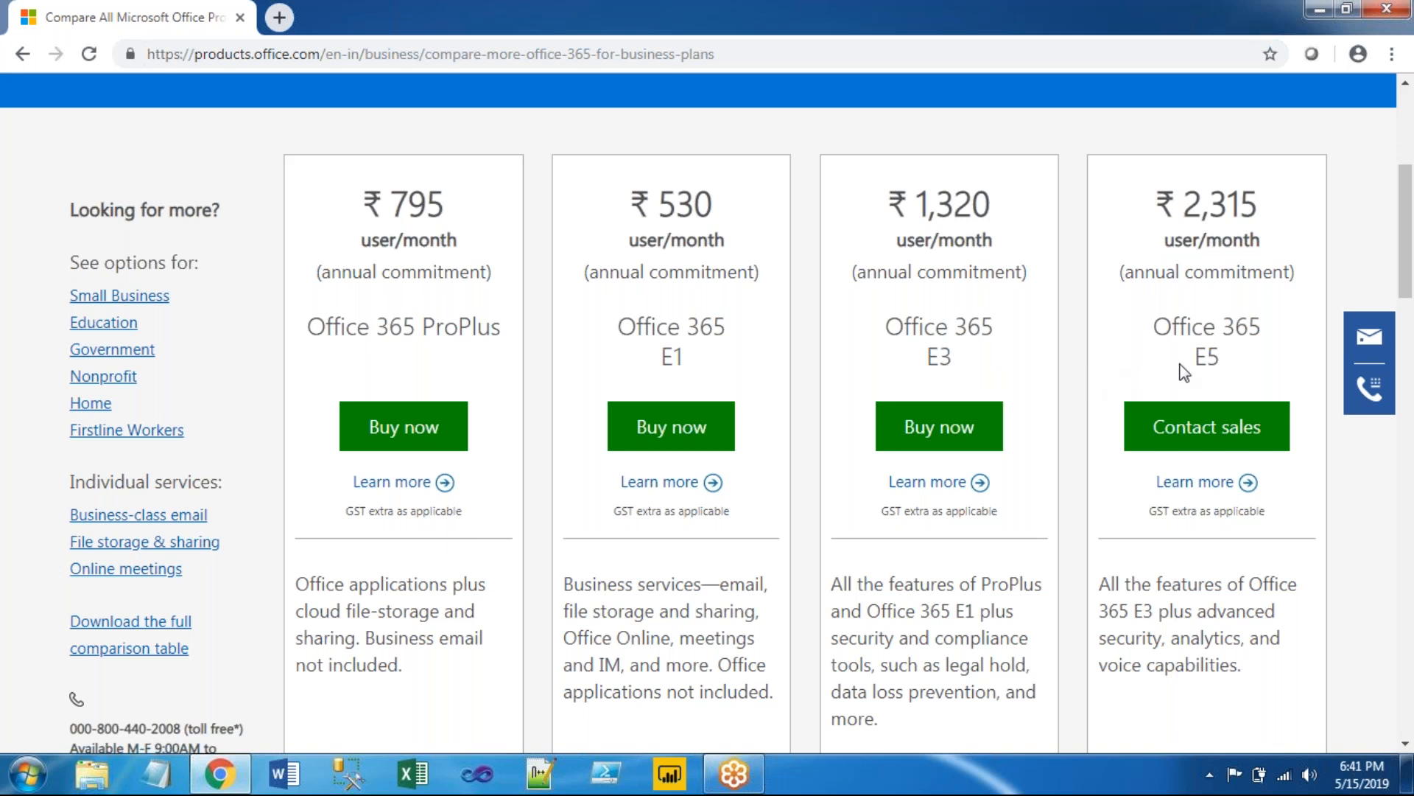
scroll(1184, 372, "down", 6)
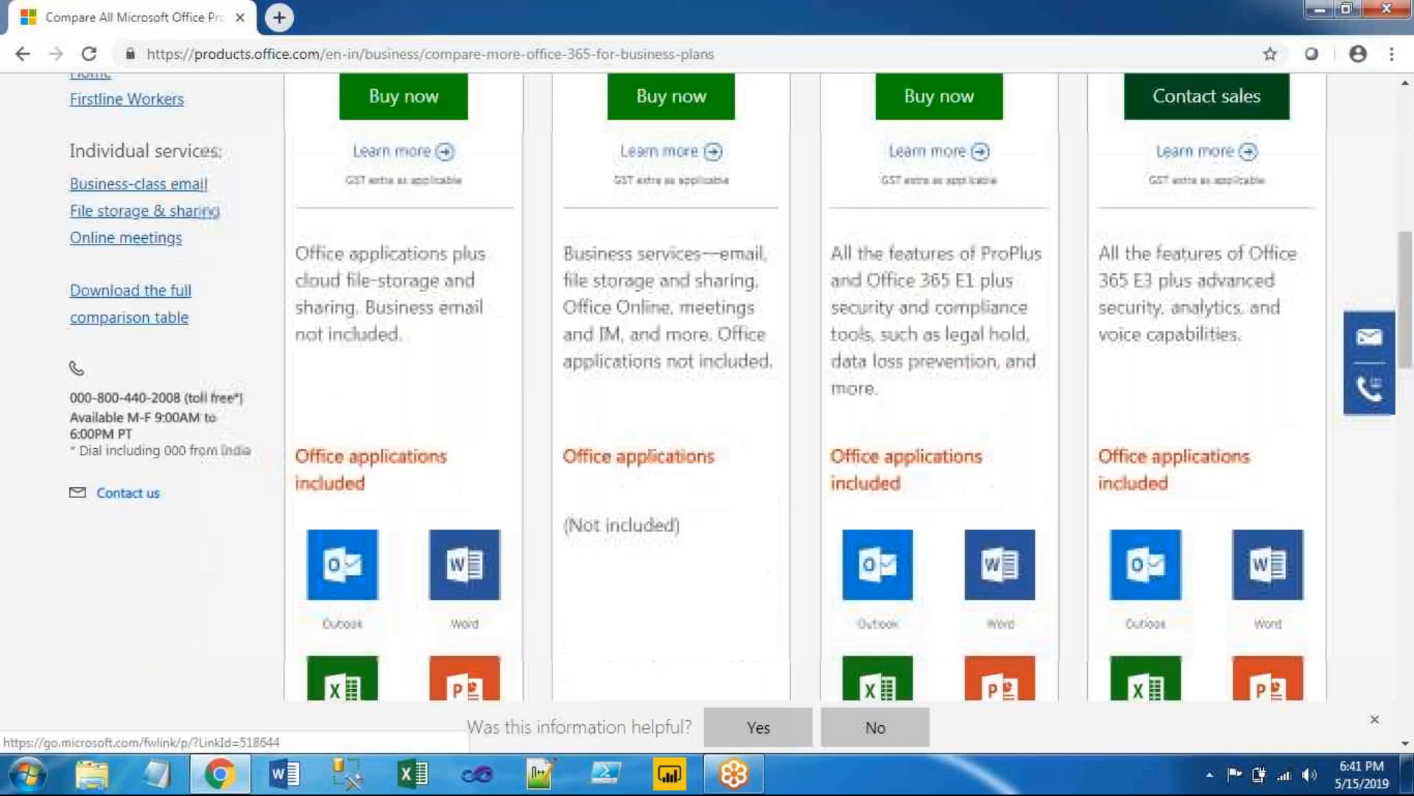
scroll(706, 413, "down", 3)
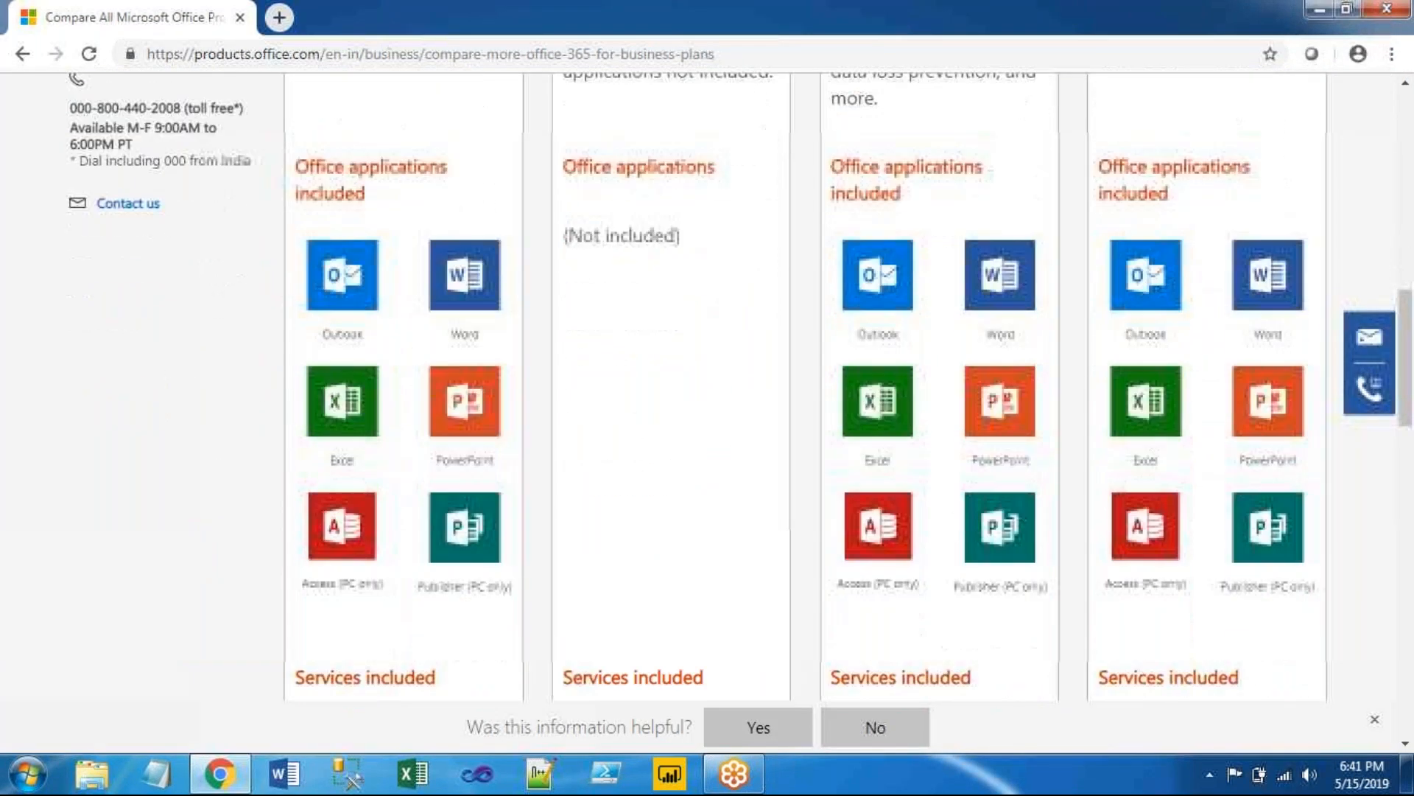
scroll(1271, 533, "down", 7)
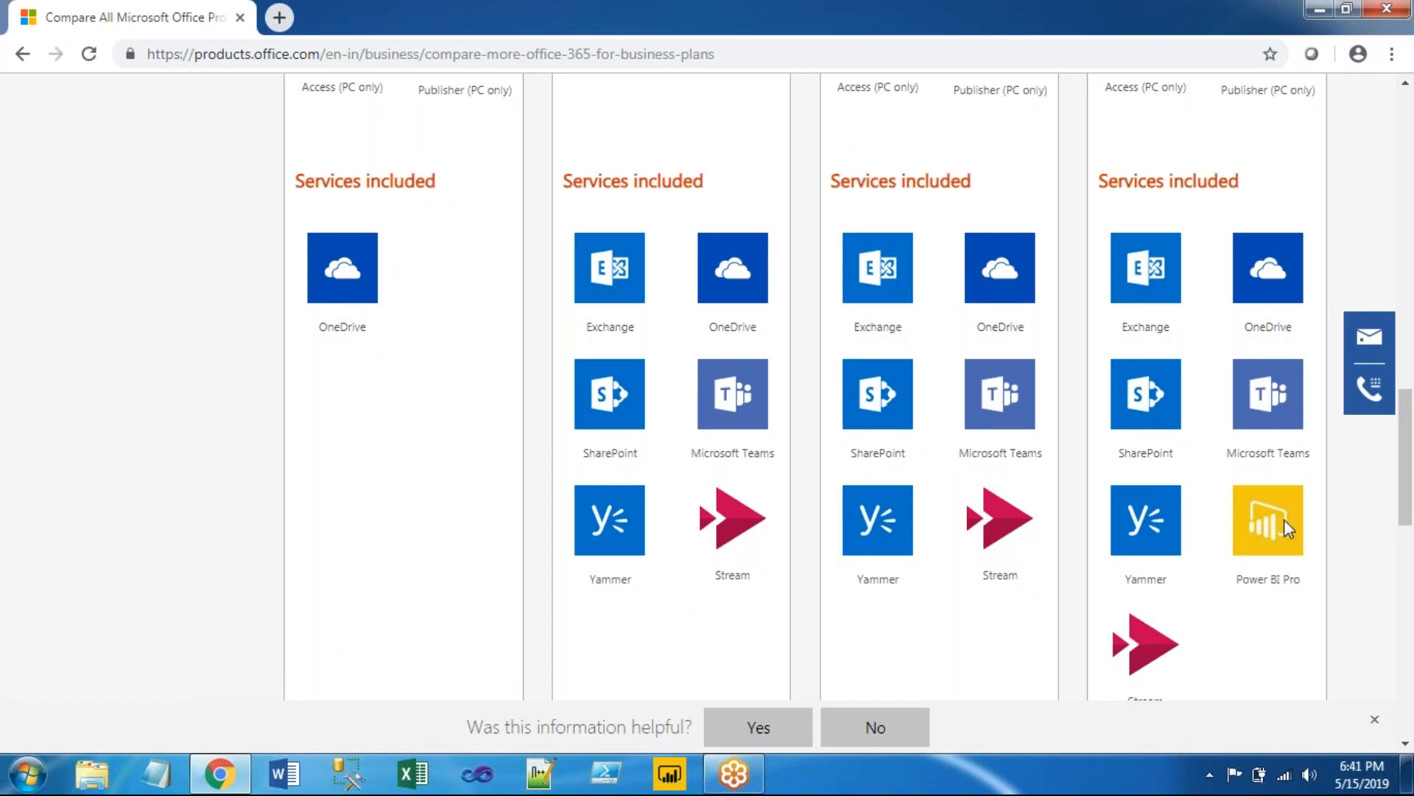
scroll(1006, 503, "up", 15)
scroll(943, 486, "up", 2)
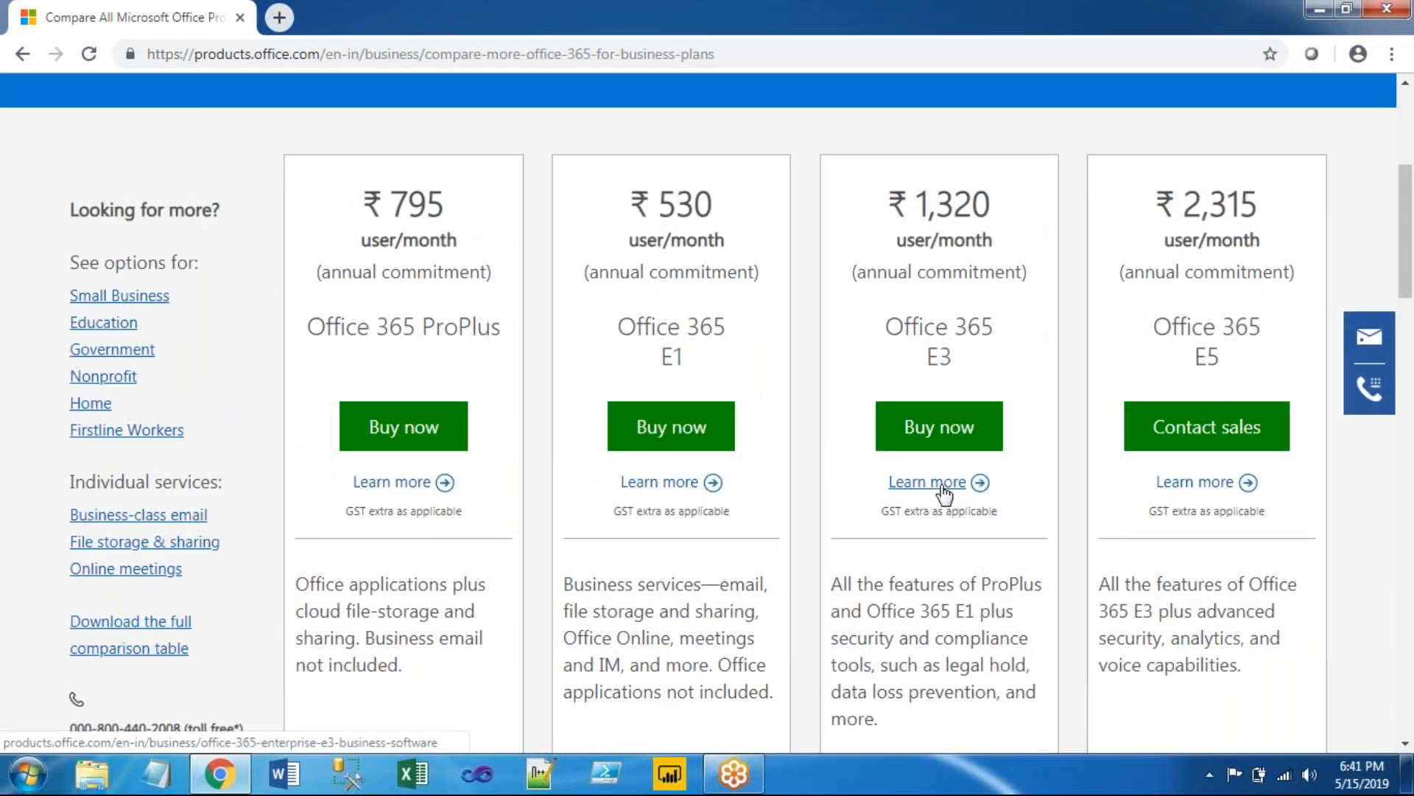
left_click(942, 483)
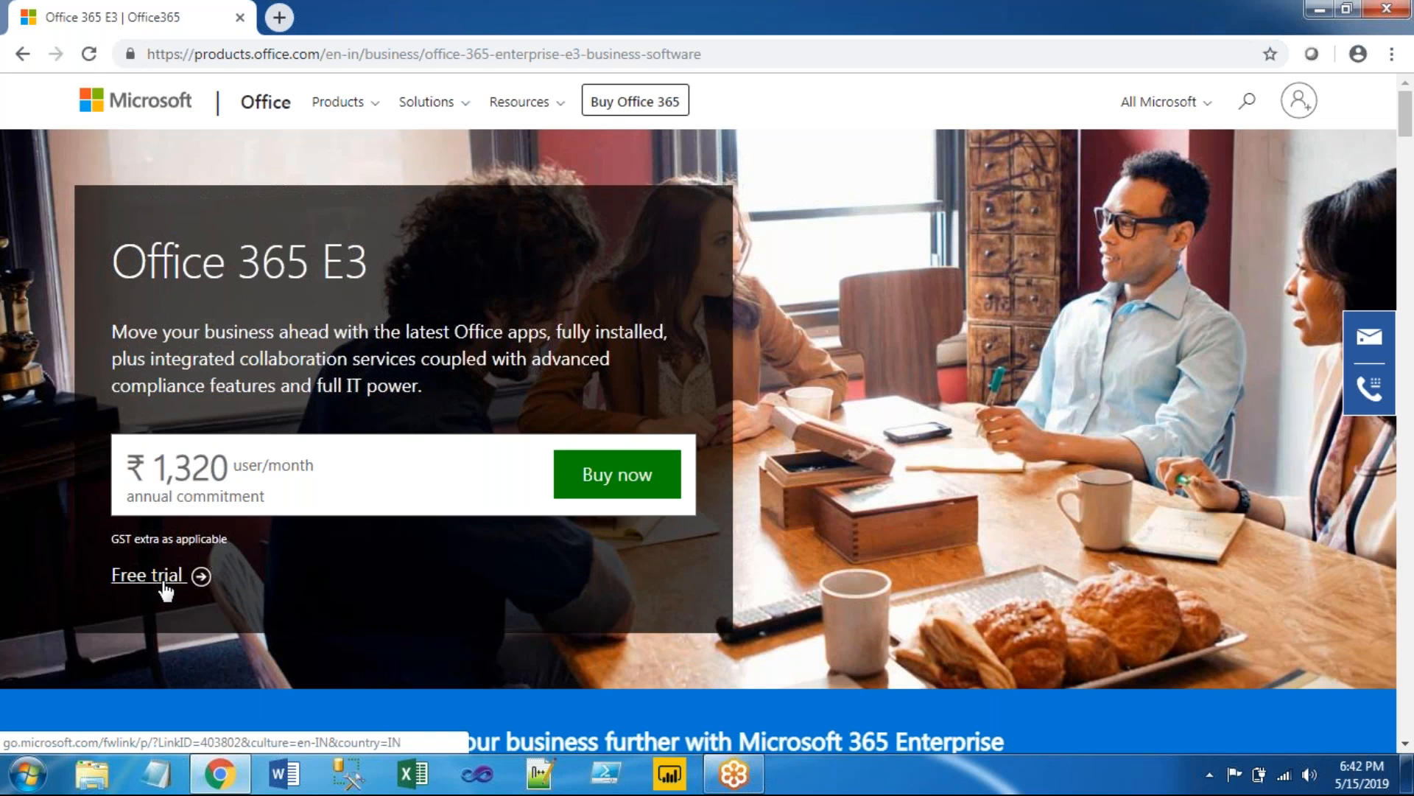
left_click(163, 582)
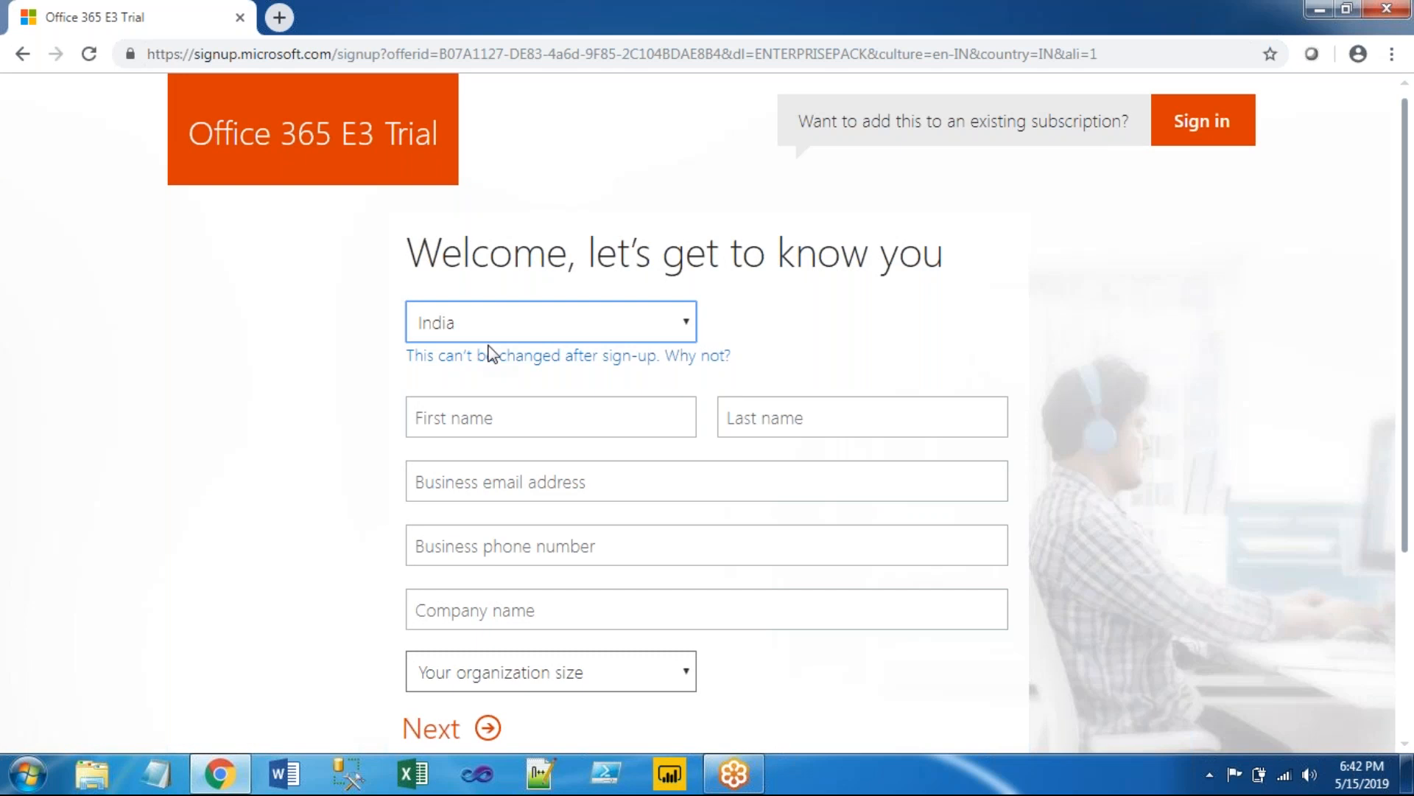
left_click(466, 418)
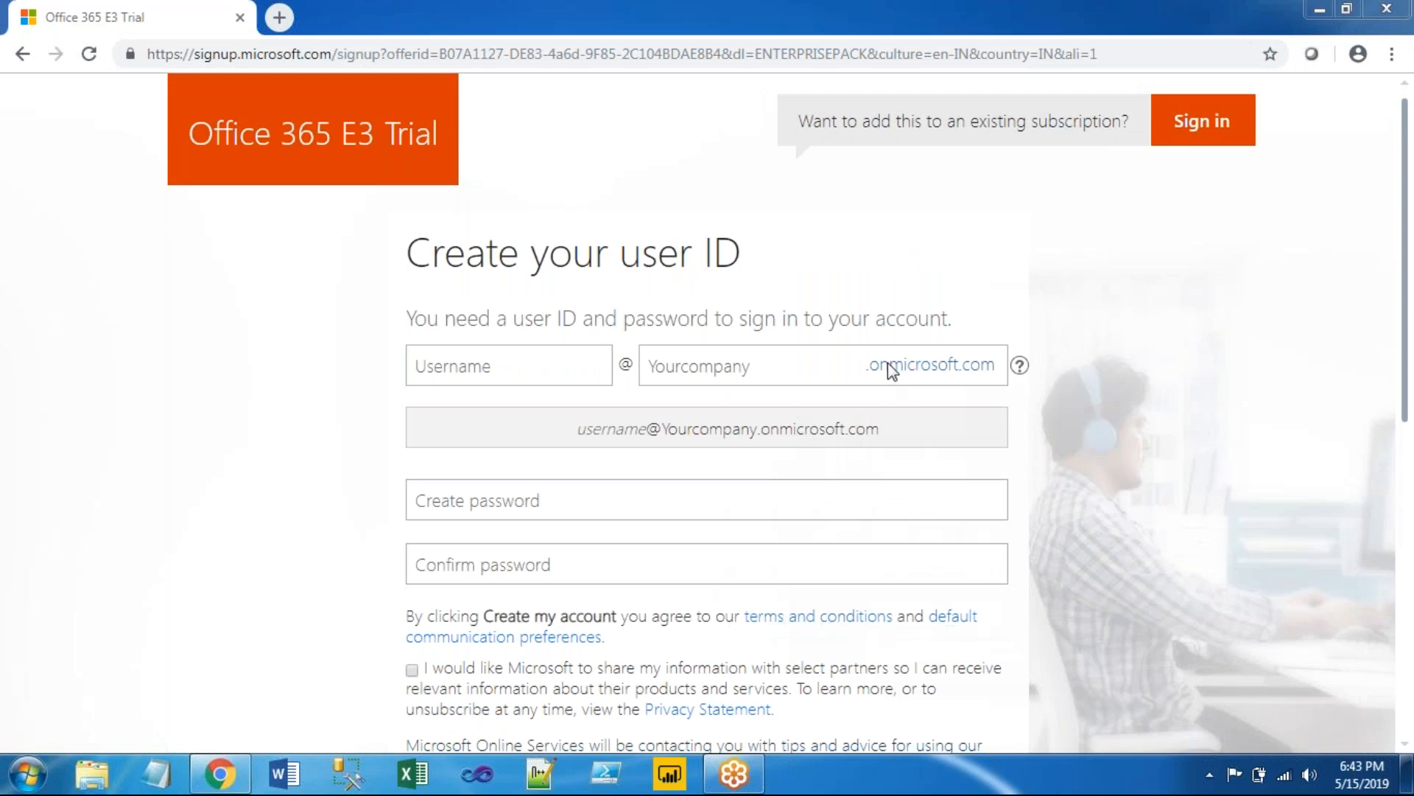
Enter admin as the username of the new user ID
left_click(714, 366)
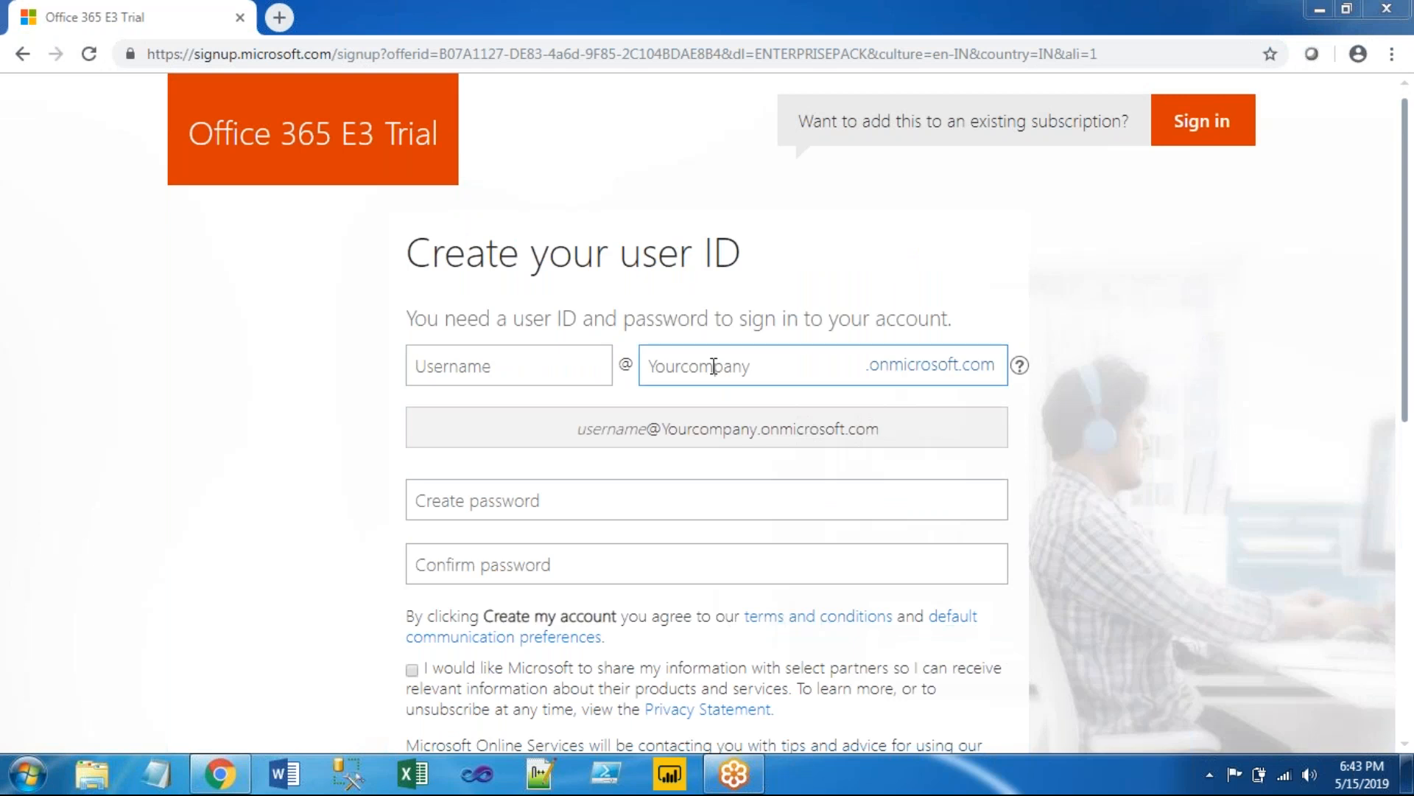
left_click(531, 373)
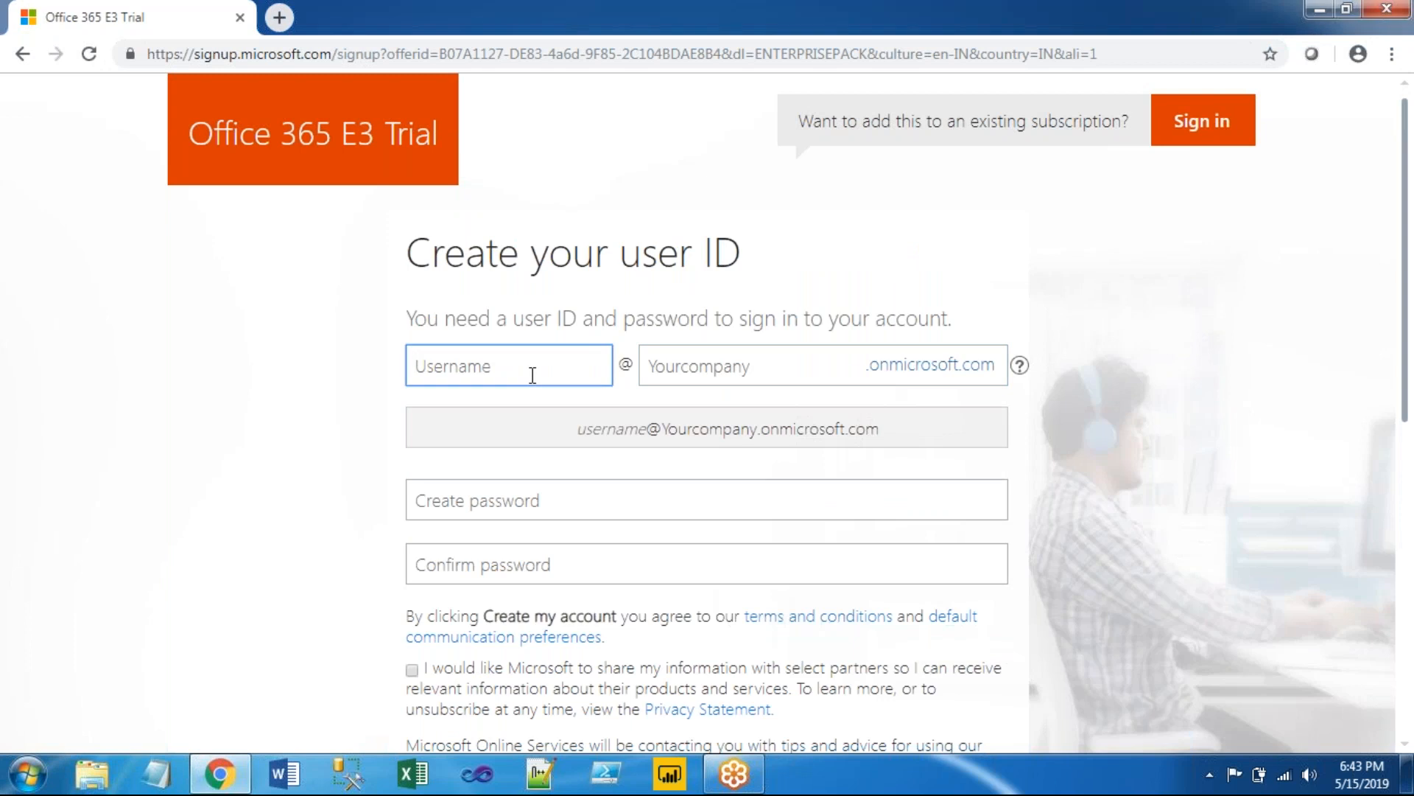
type("ad")
type("min")
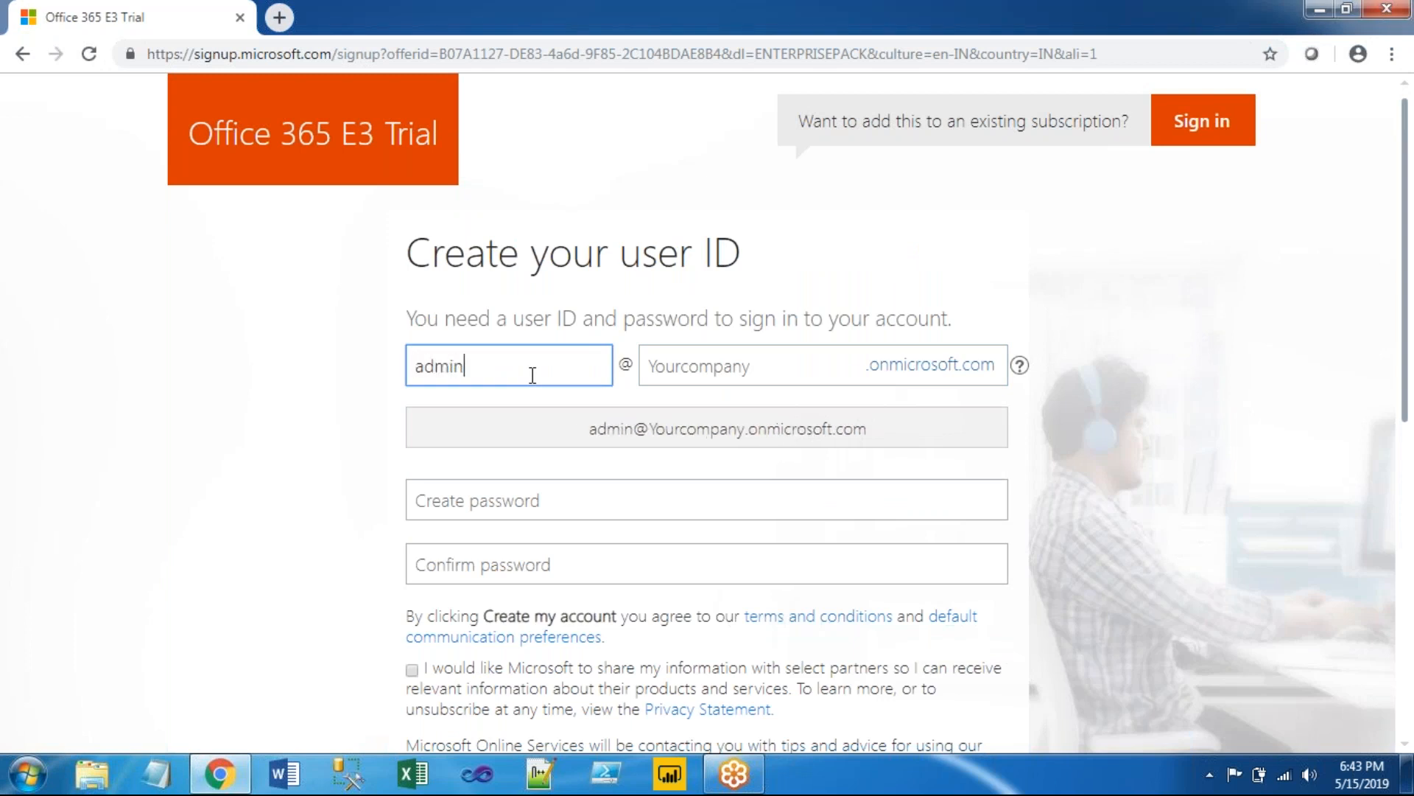
key("Tab")
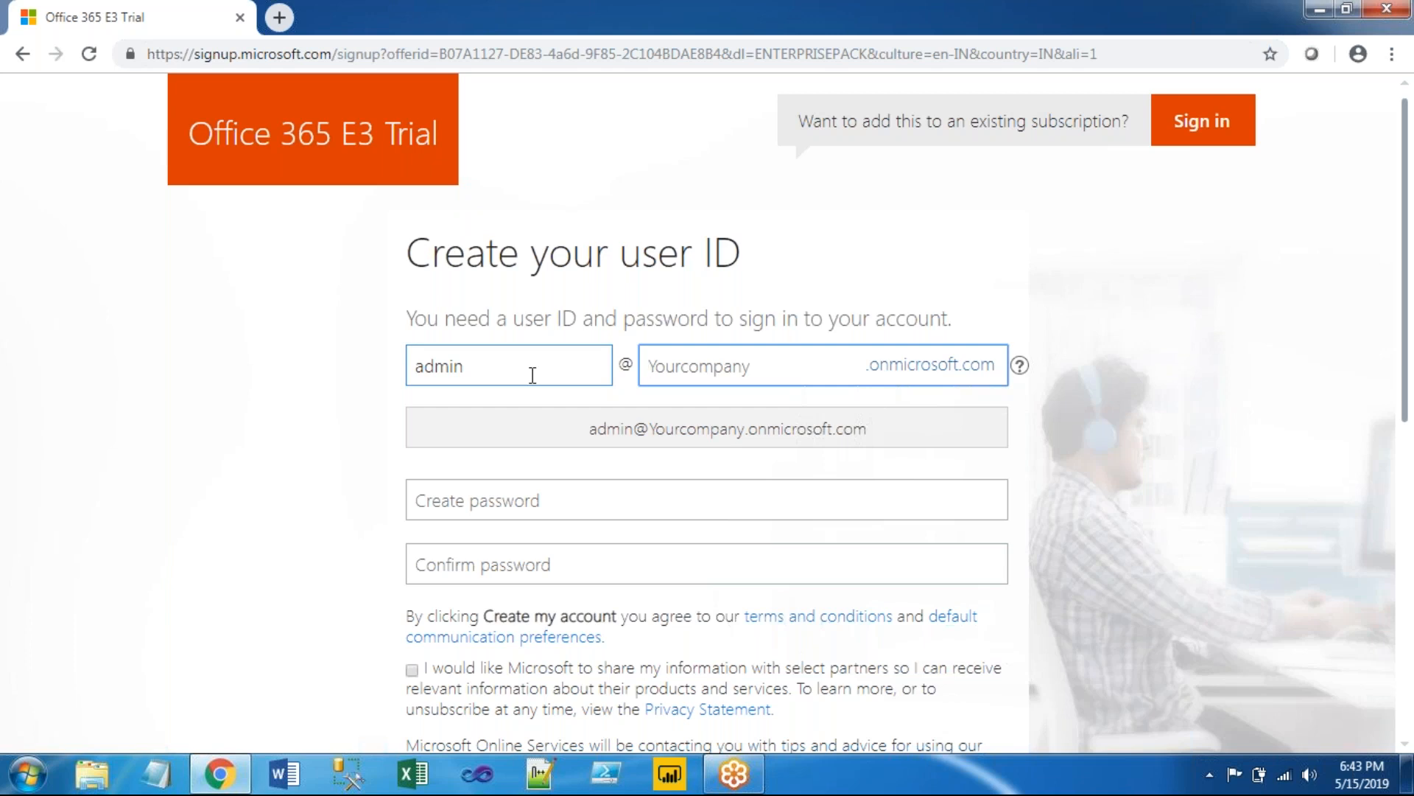
Set the company part of the user ID to ownconsultingonemay15 and check its availability
type("own")
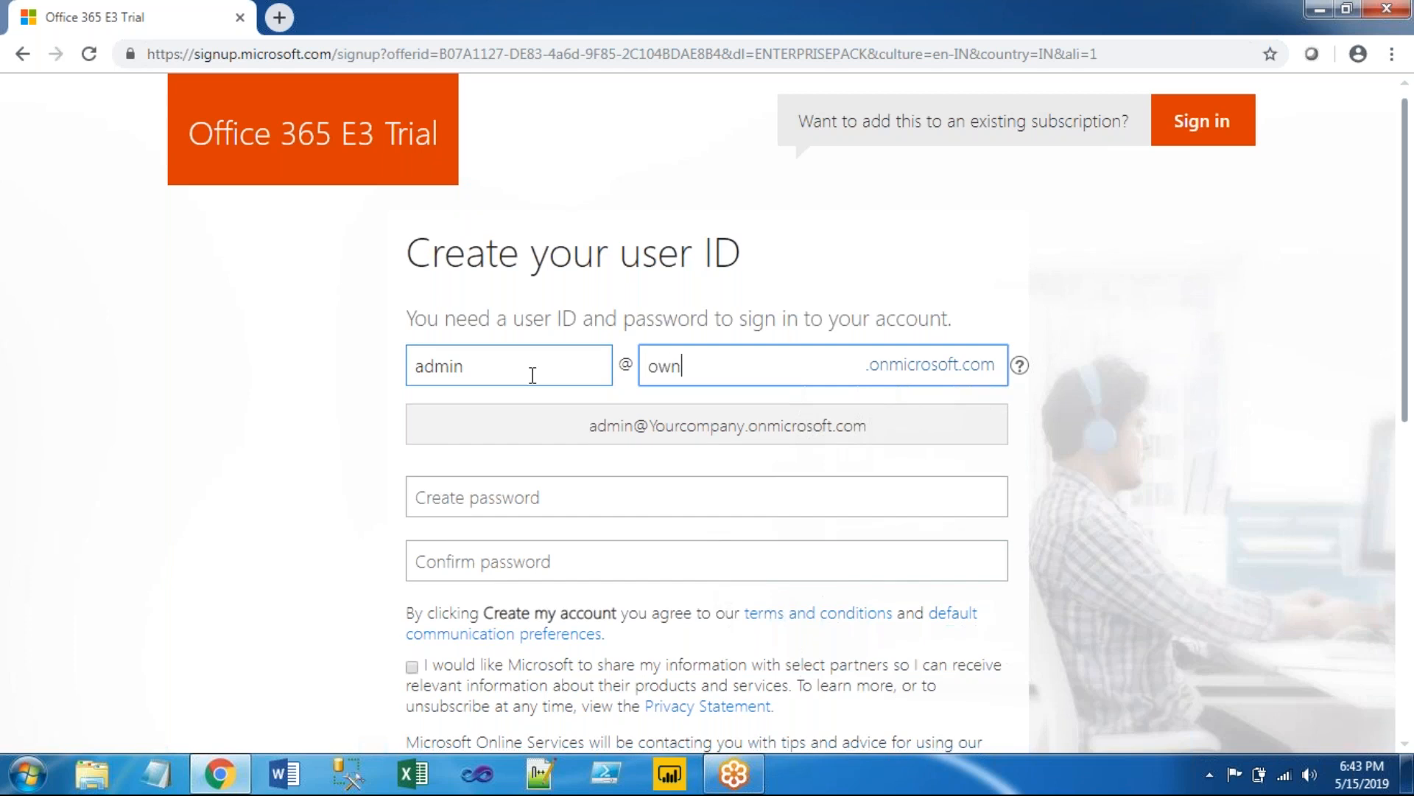
type("consultingone")
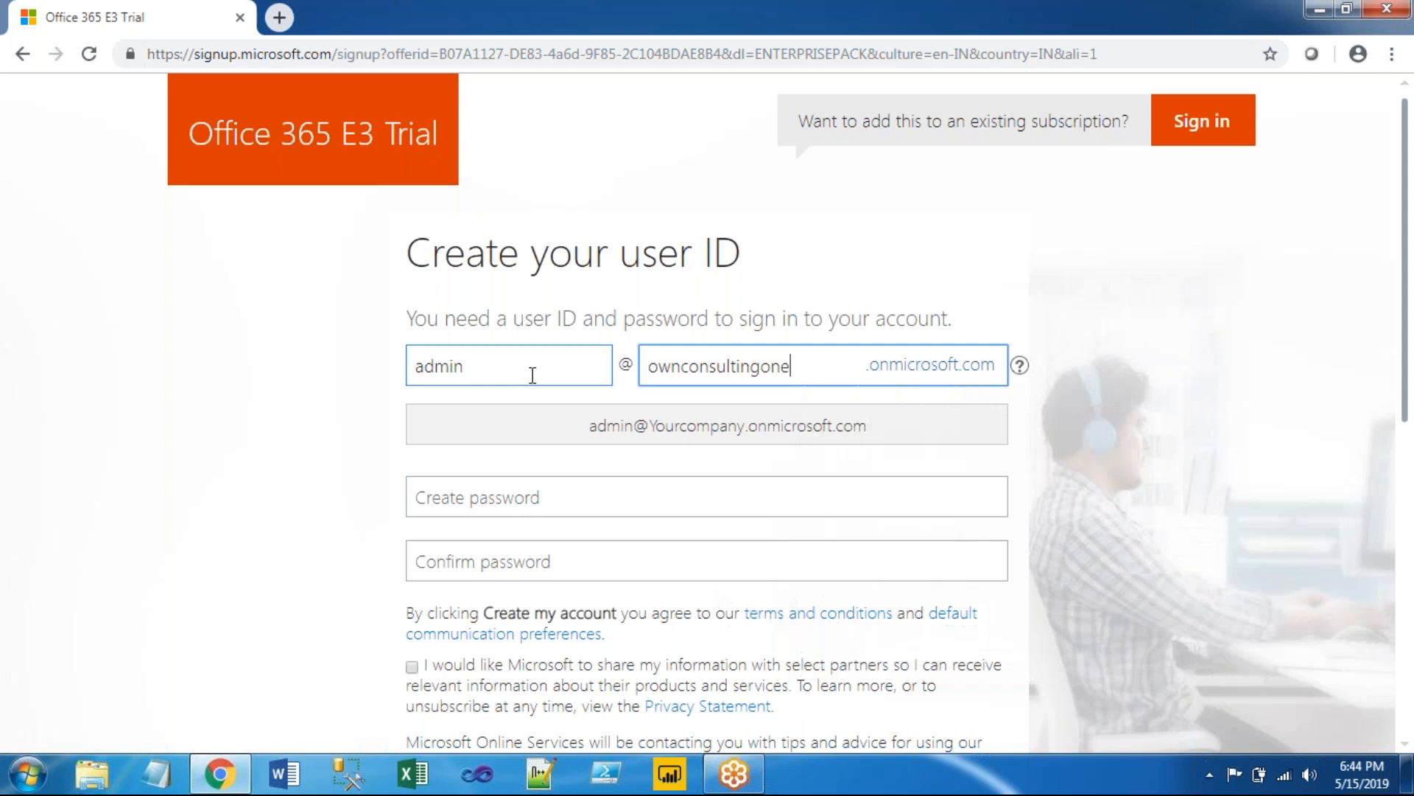
type("may115")
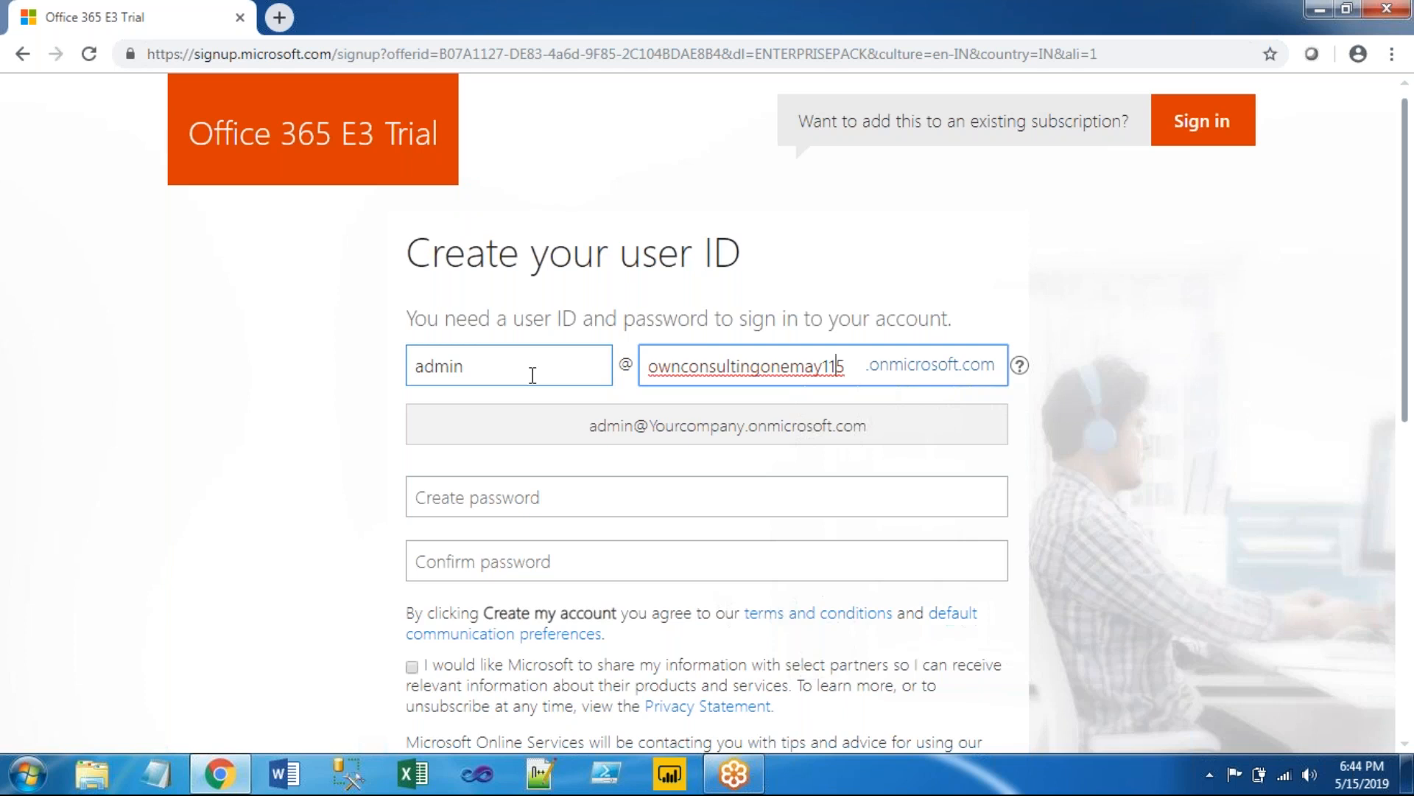
key("Left")
key("BackSpace")
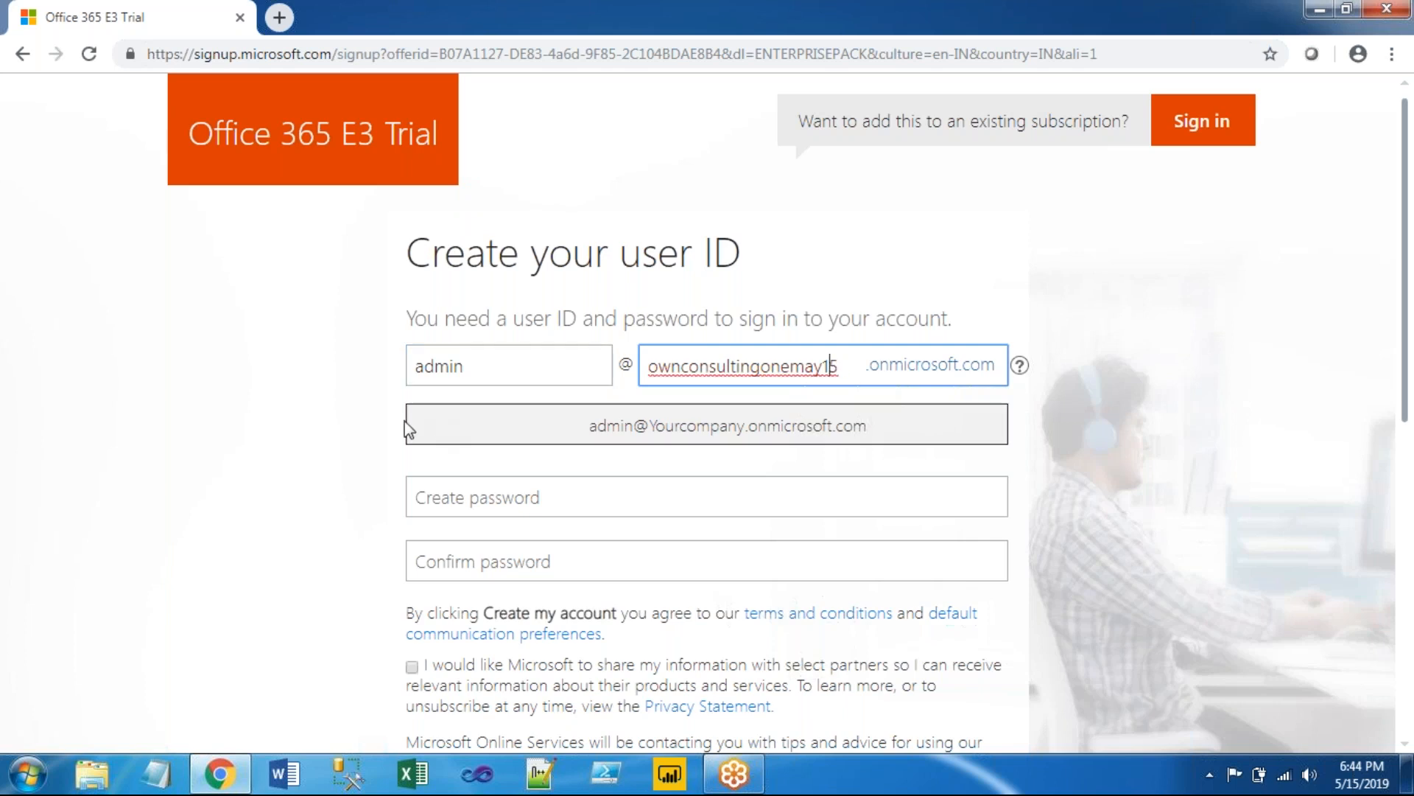
left_click(379, 417)
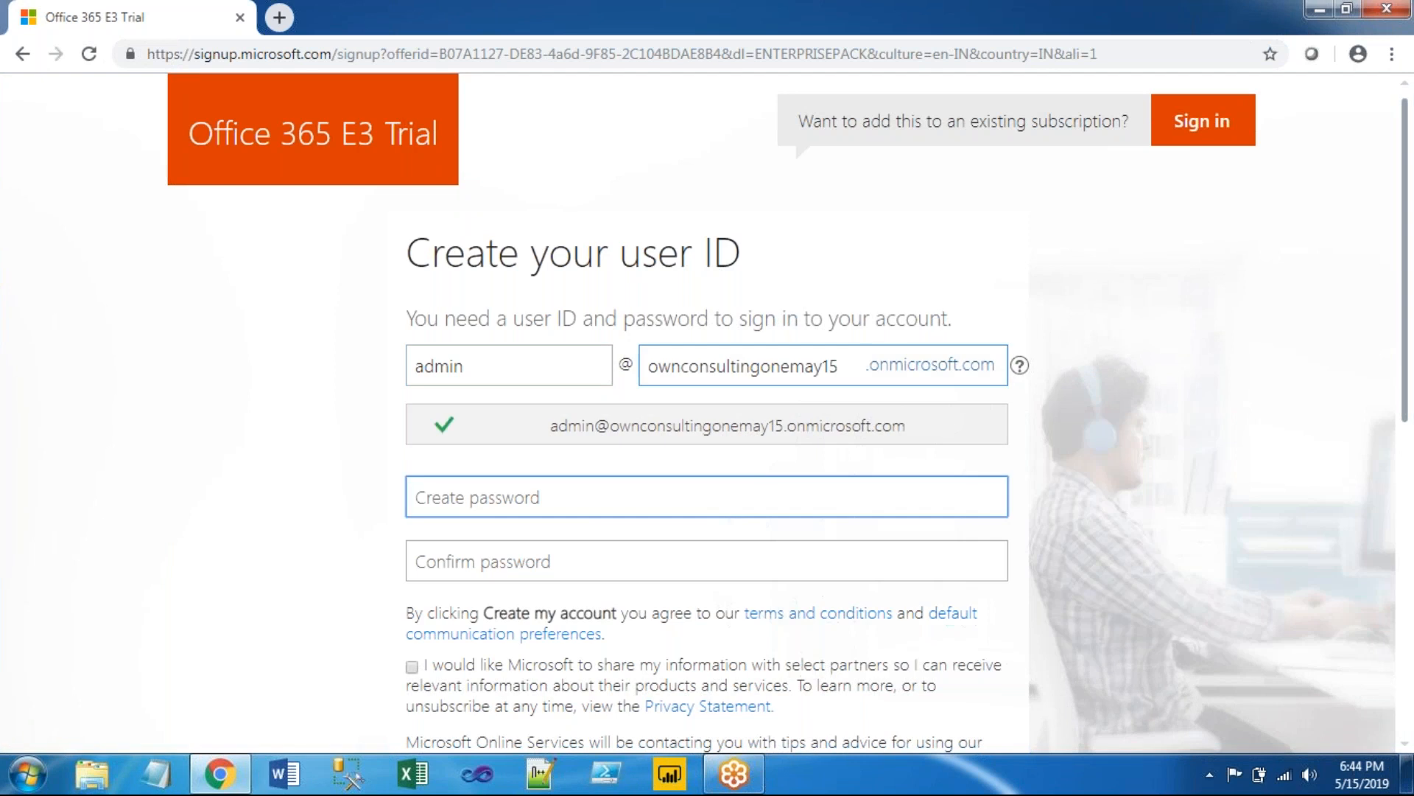
Copy the complete new user ID from the sign-up page into a Notepad note
double_click(706, 427)
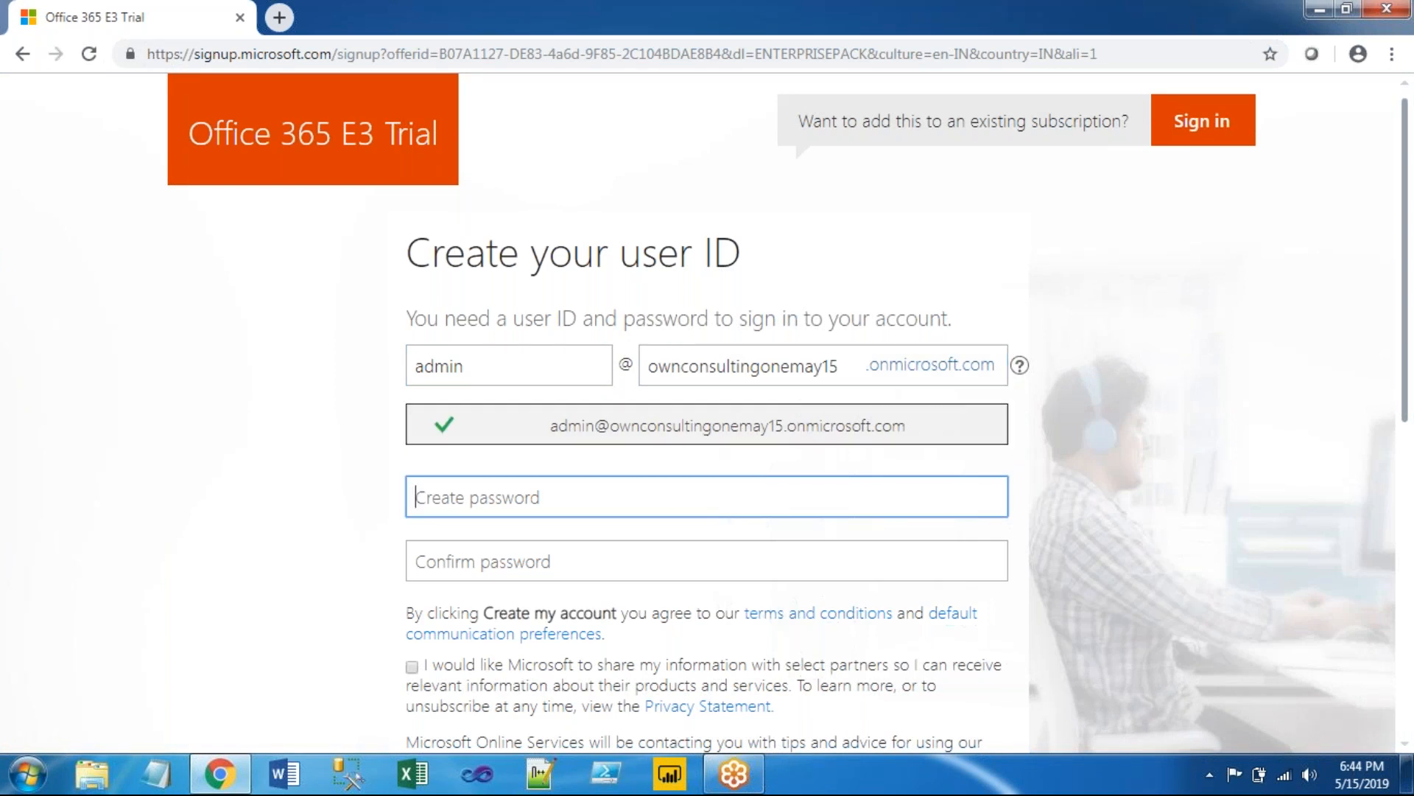
triple_click(703, 426)
key("ctrl+c")
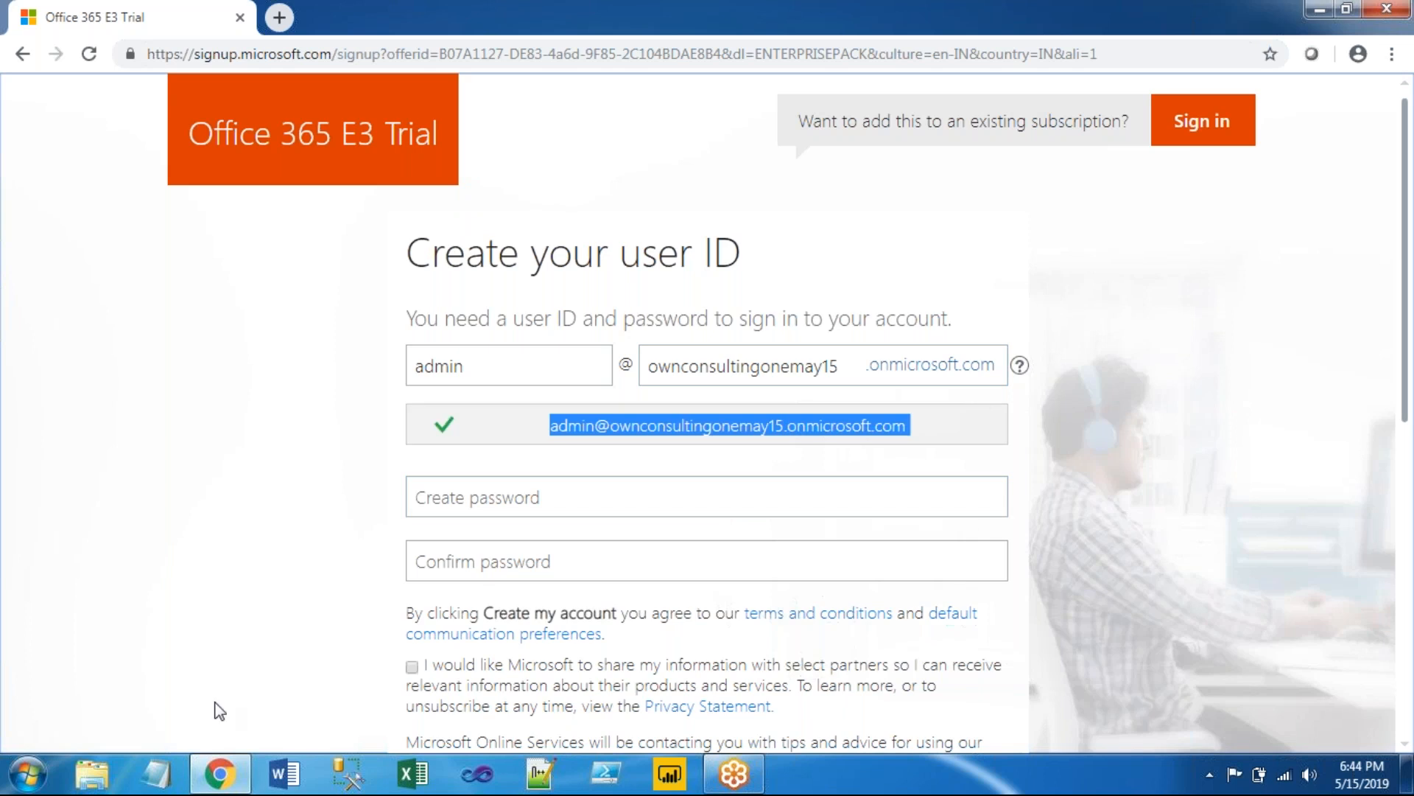
left_click(154, 770)
key("ctrl+v")
left_click(919, 203)
Enter and confirm the account password, then create the trial account
left_click(638, 496)
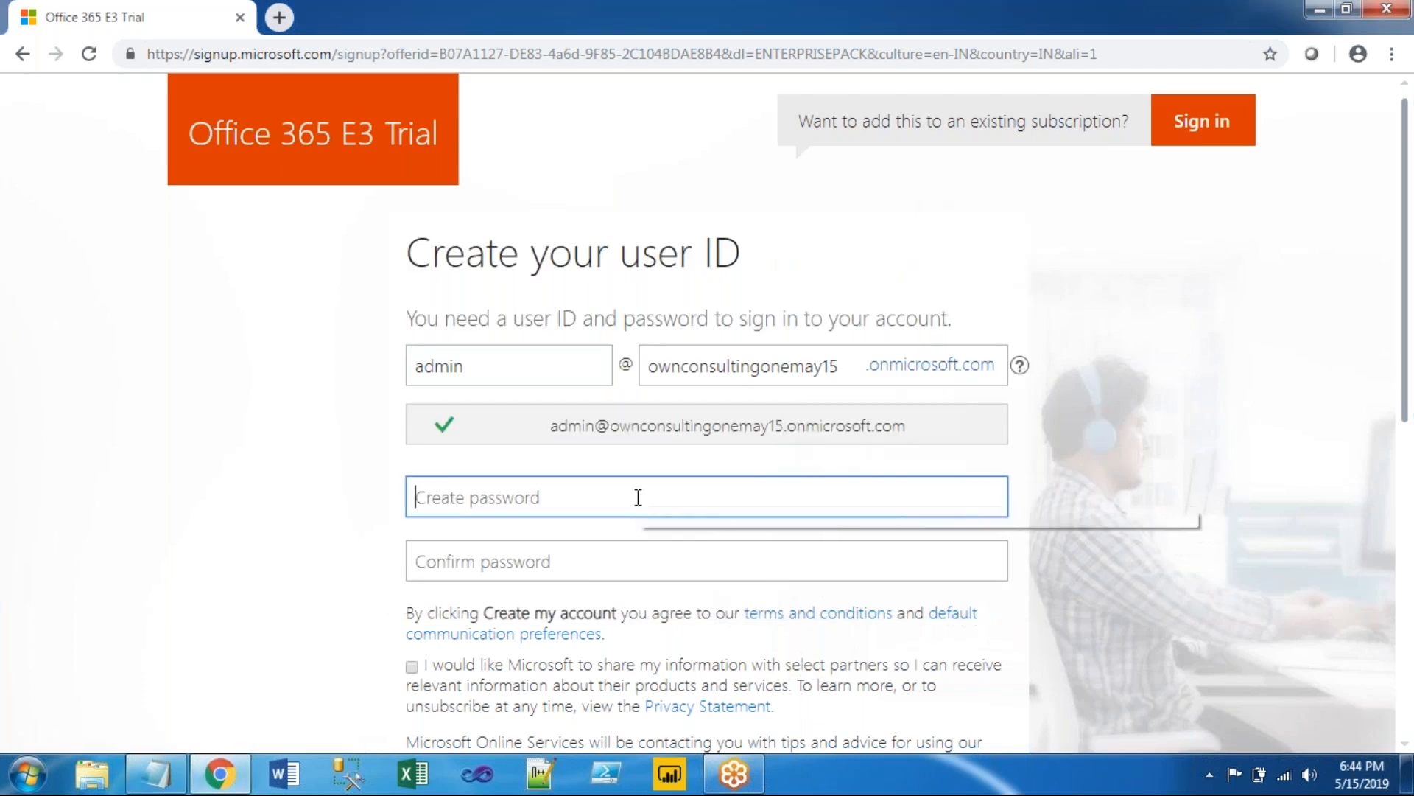
type("•••••••••")
key("Tab")
type("•••••••••")
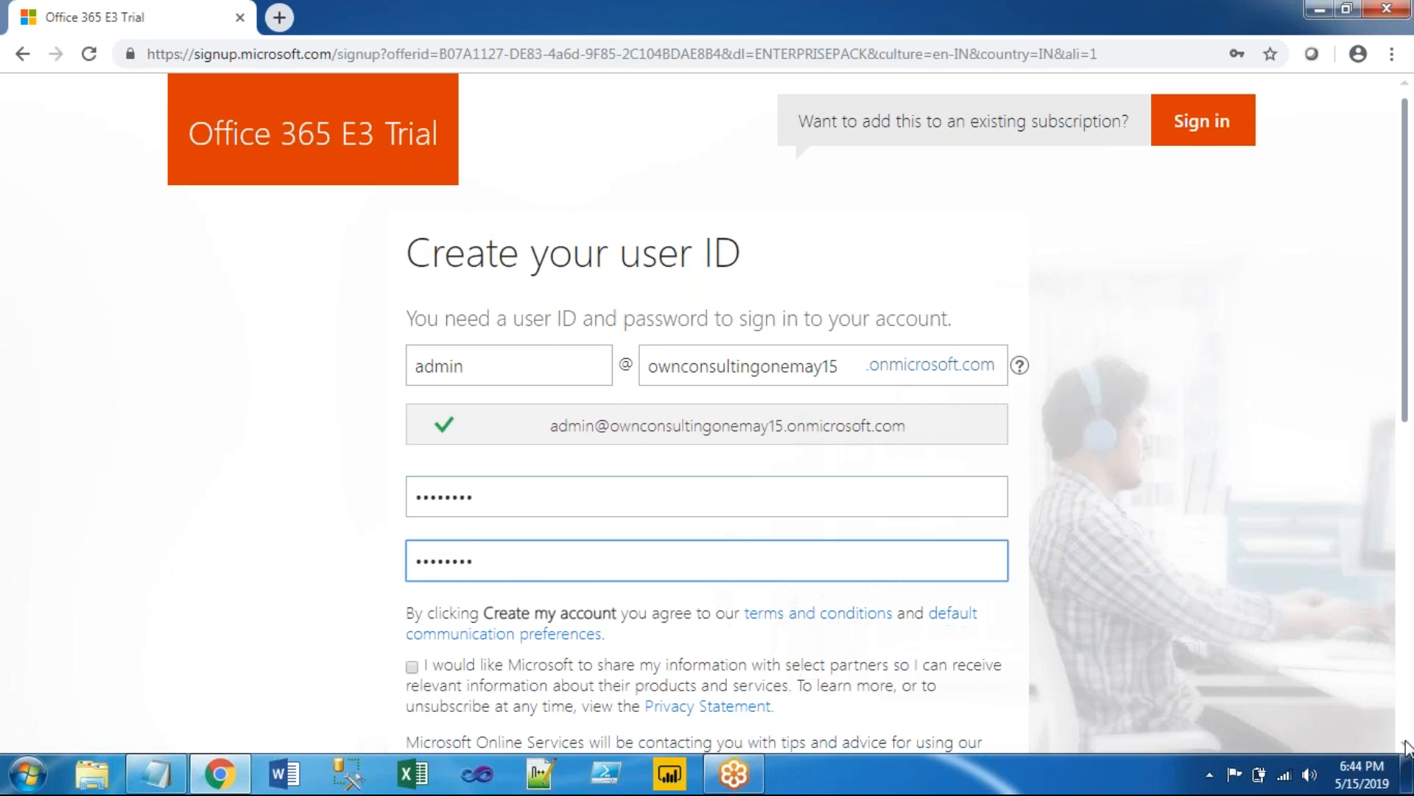
scroll(1408, 747, "down", 5)
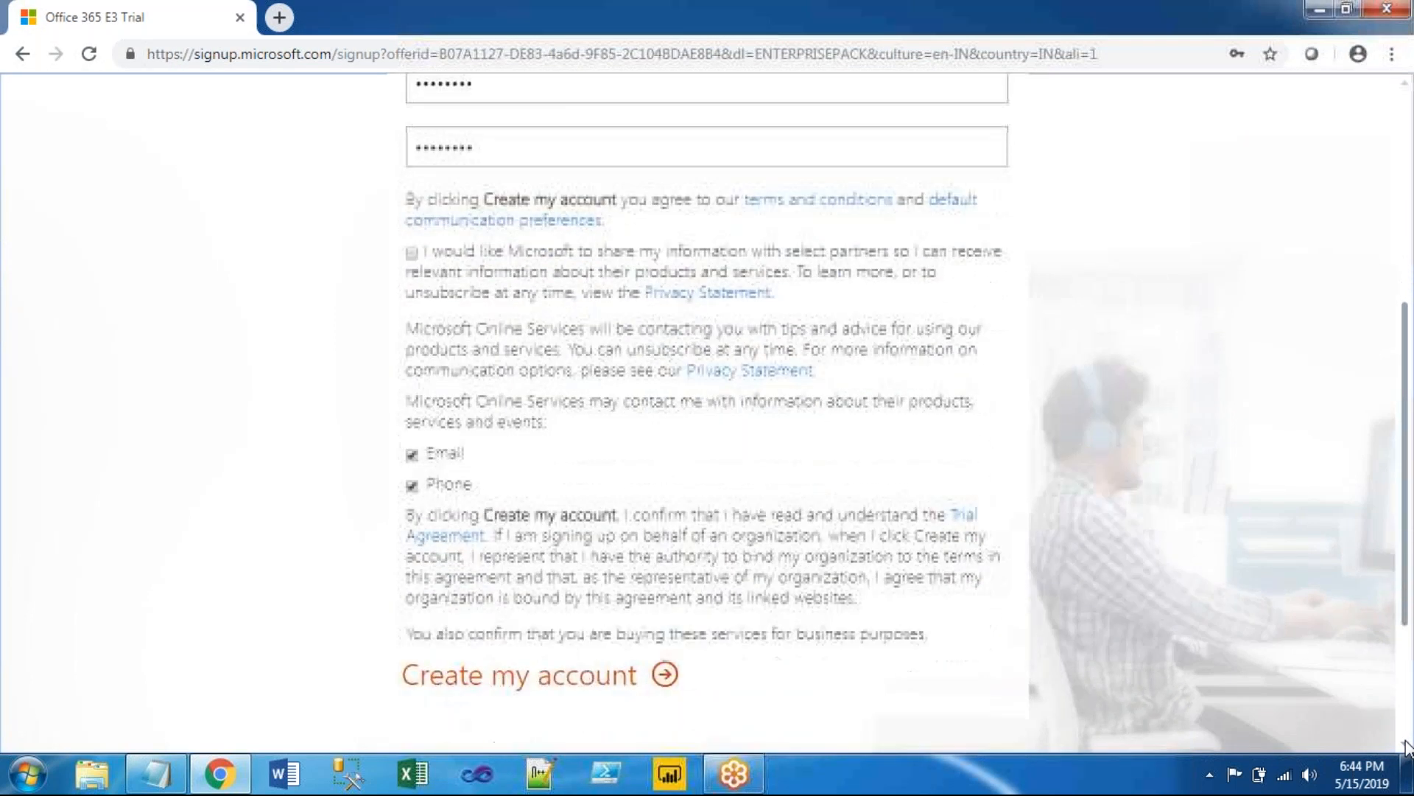
left_click(615, 684)
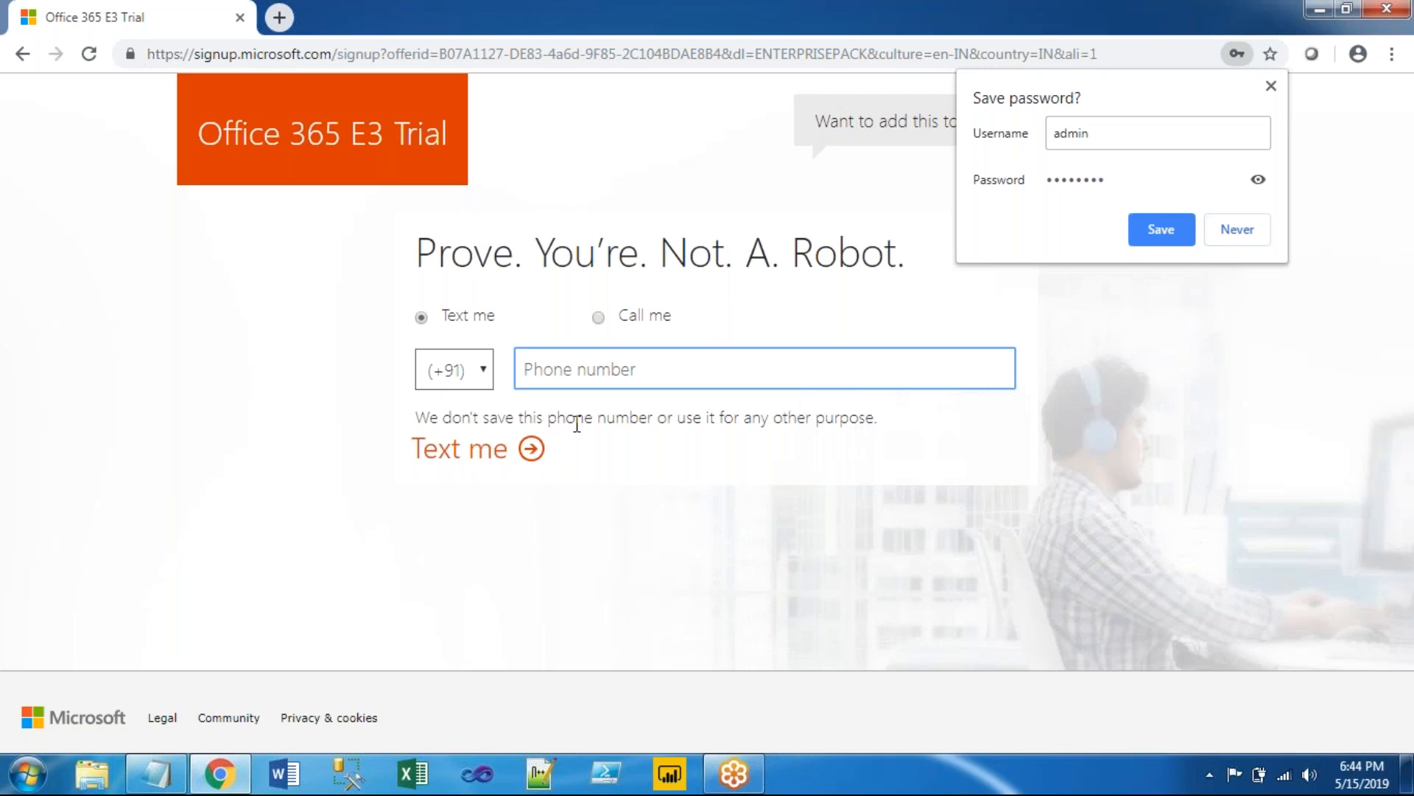
Enter the verification code received by phone and submit it to continue the sign-up
left_click(911, 451)
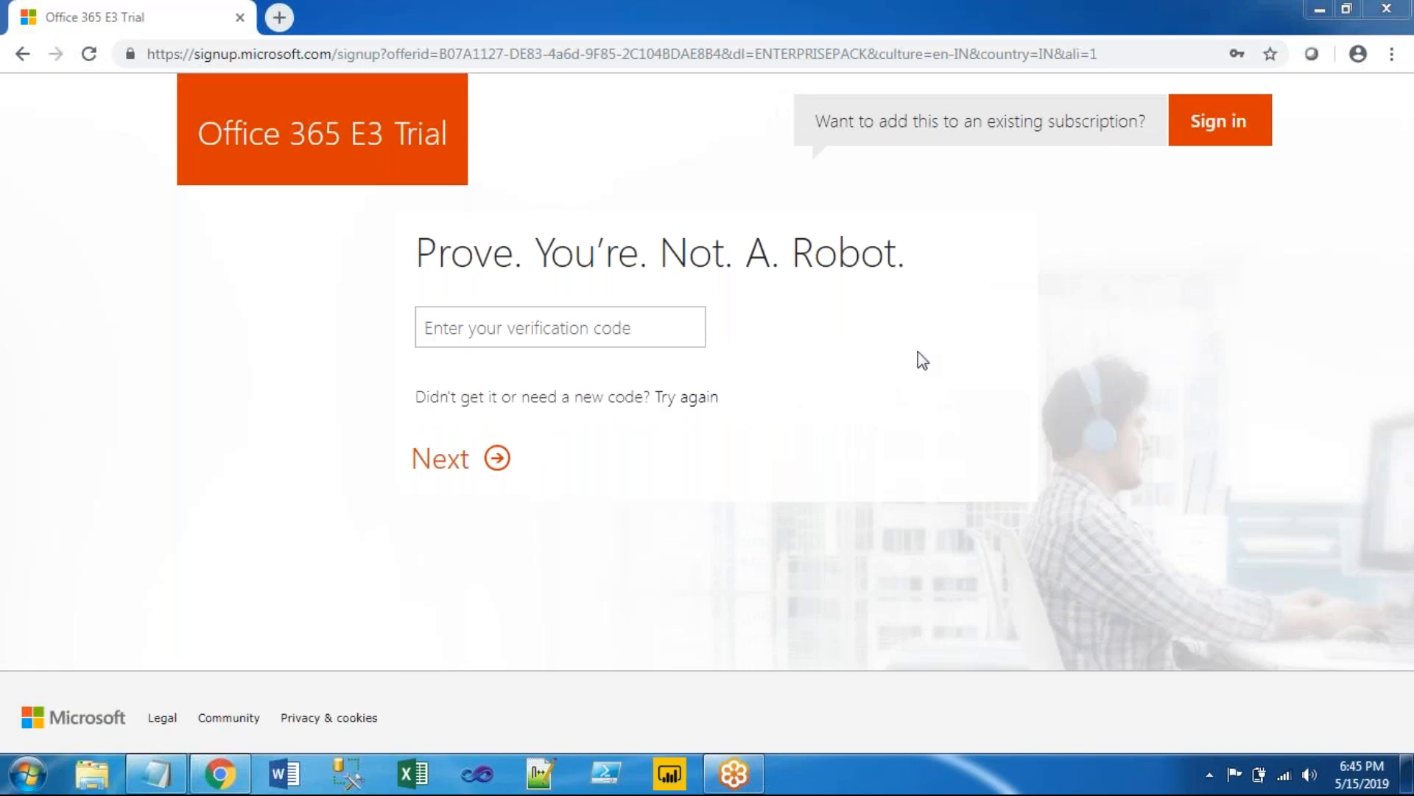
left_click(607, 337)
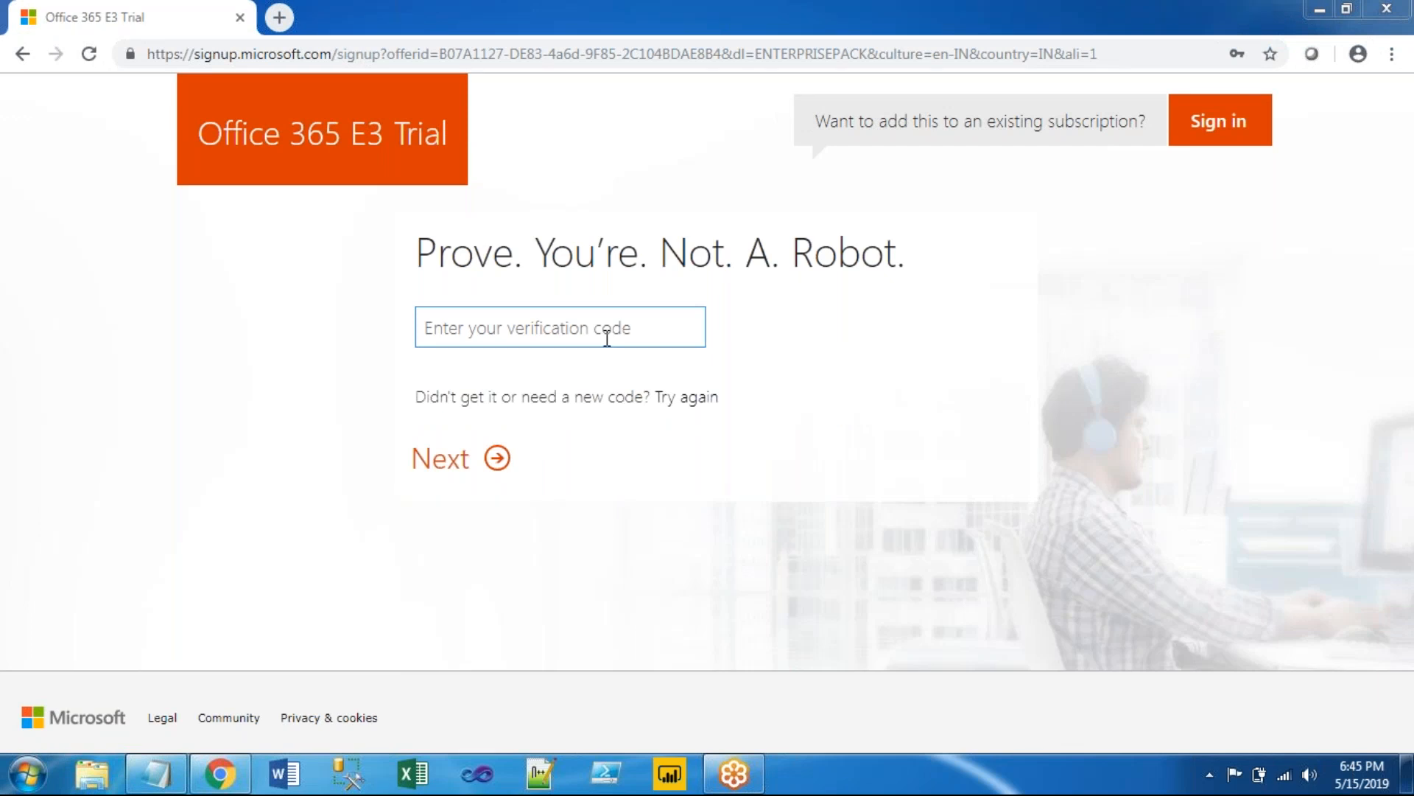
left_click(579, 327)
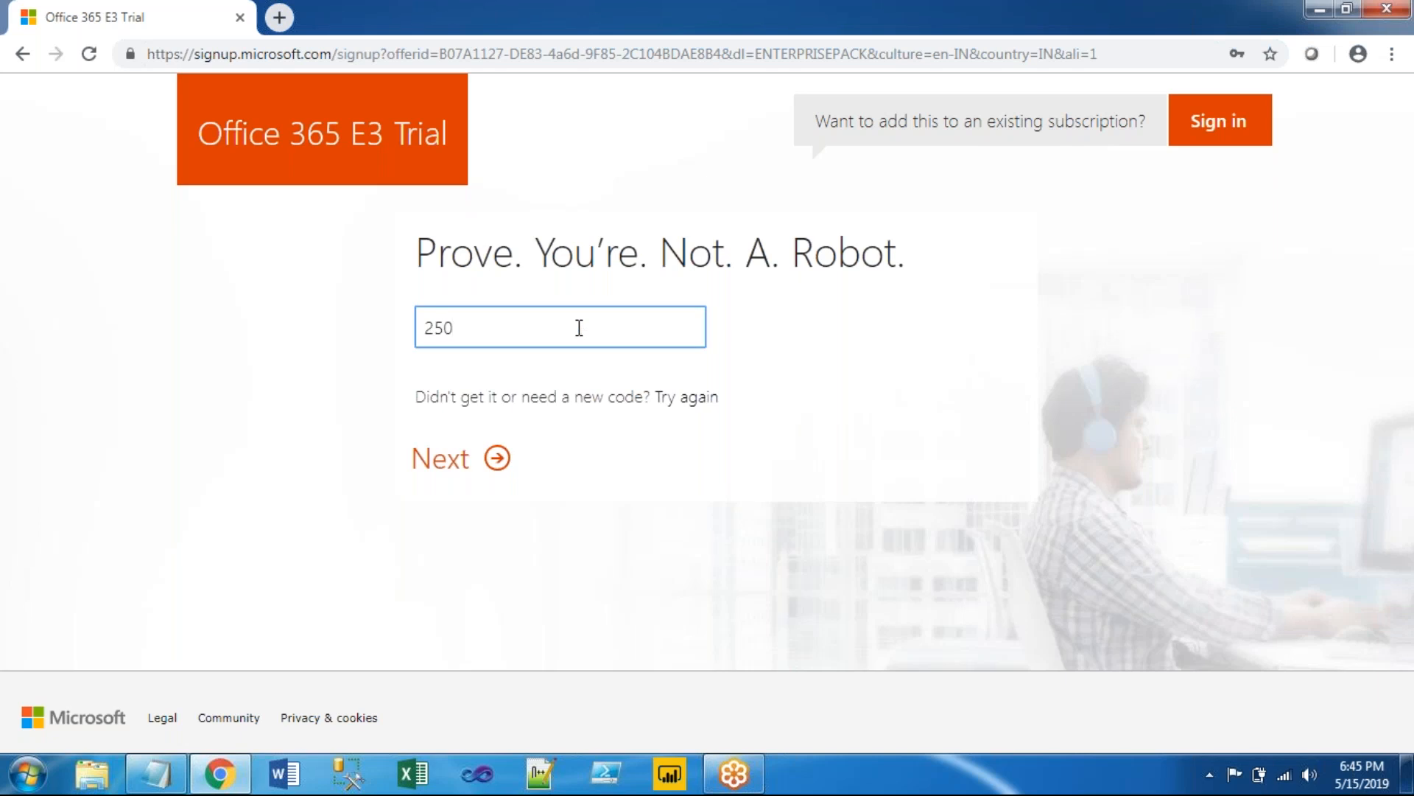
left_click(445, 467)
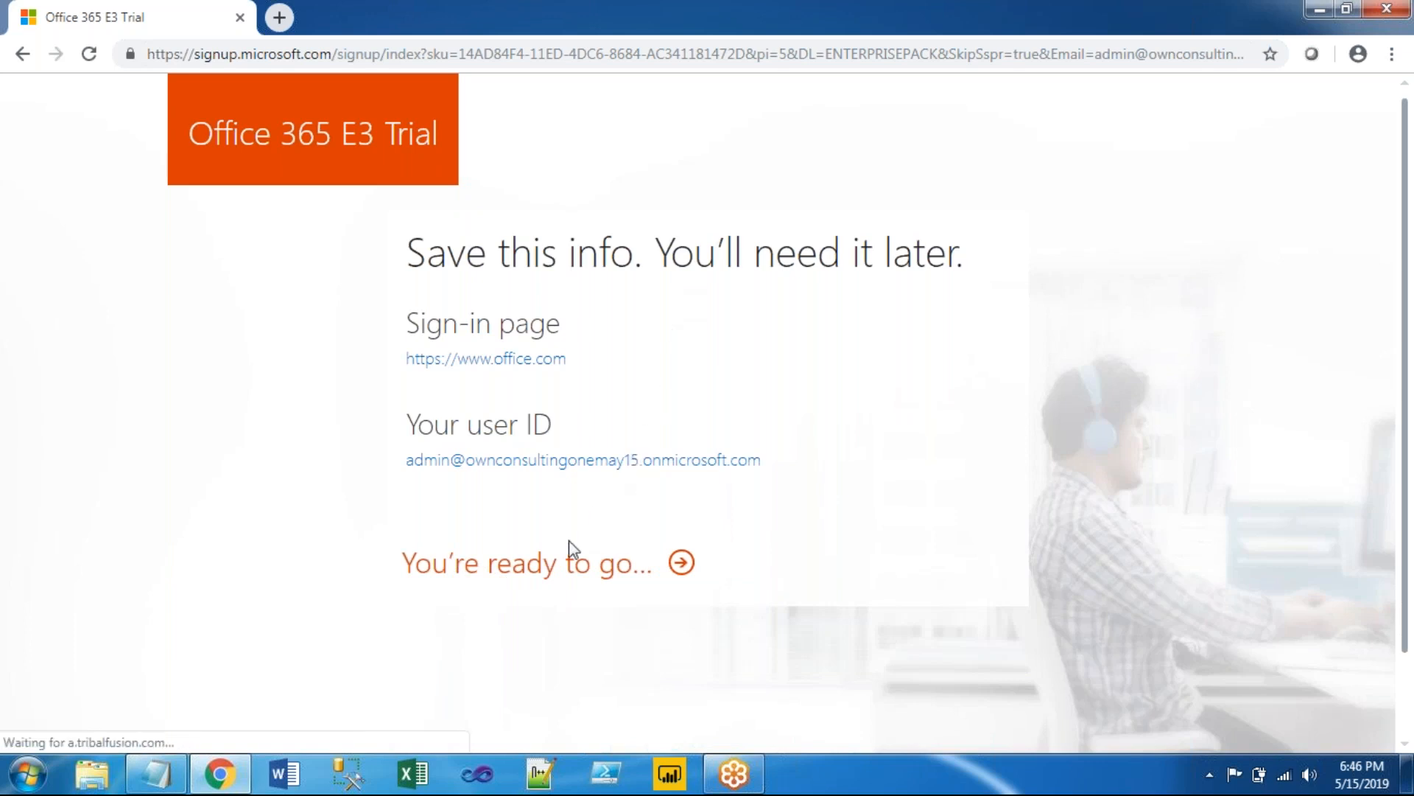
Continue from the finished sign-up to the Office 365 home page and dismiss the welcome tour
left_click(556, 571)
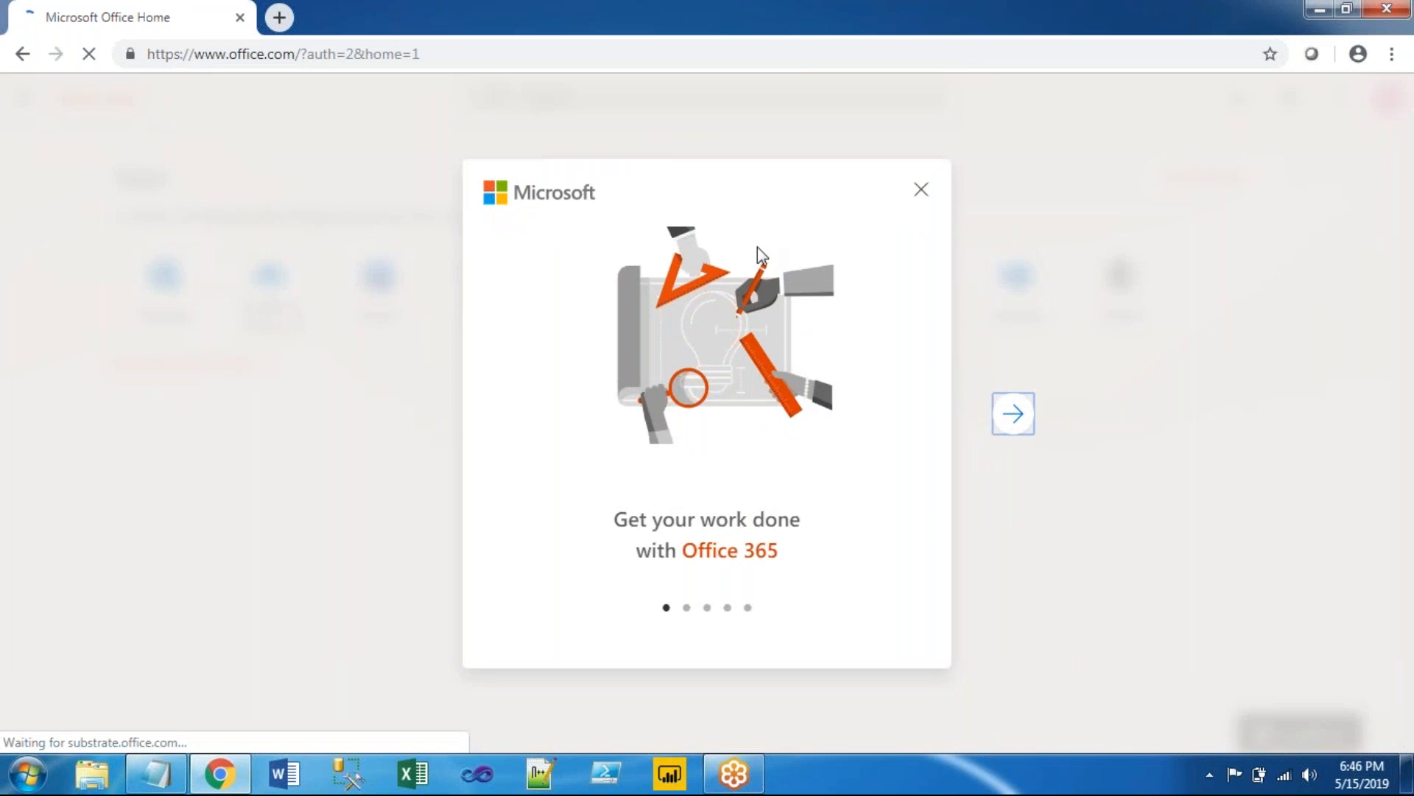
left_click(920, 193)
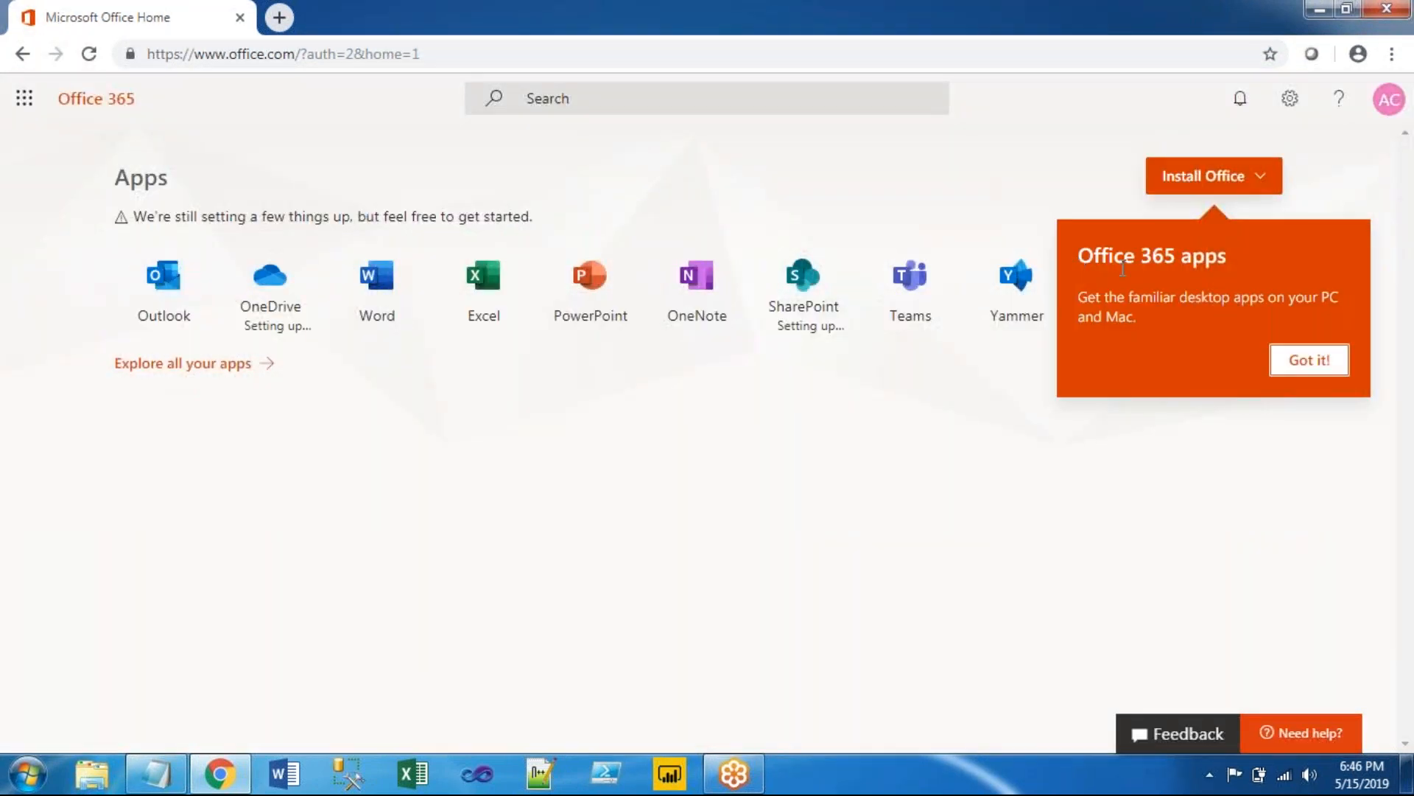
Dismiss the Office 365 apps tip, then open the admin center in a new browser tab and skip its welcome tour
left_click(1298, 359)
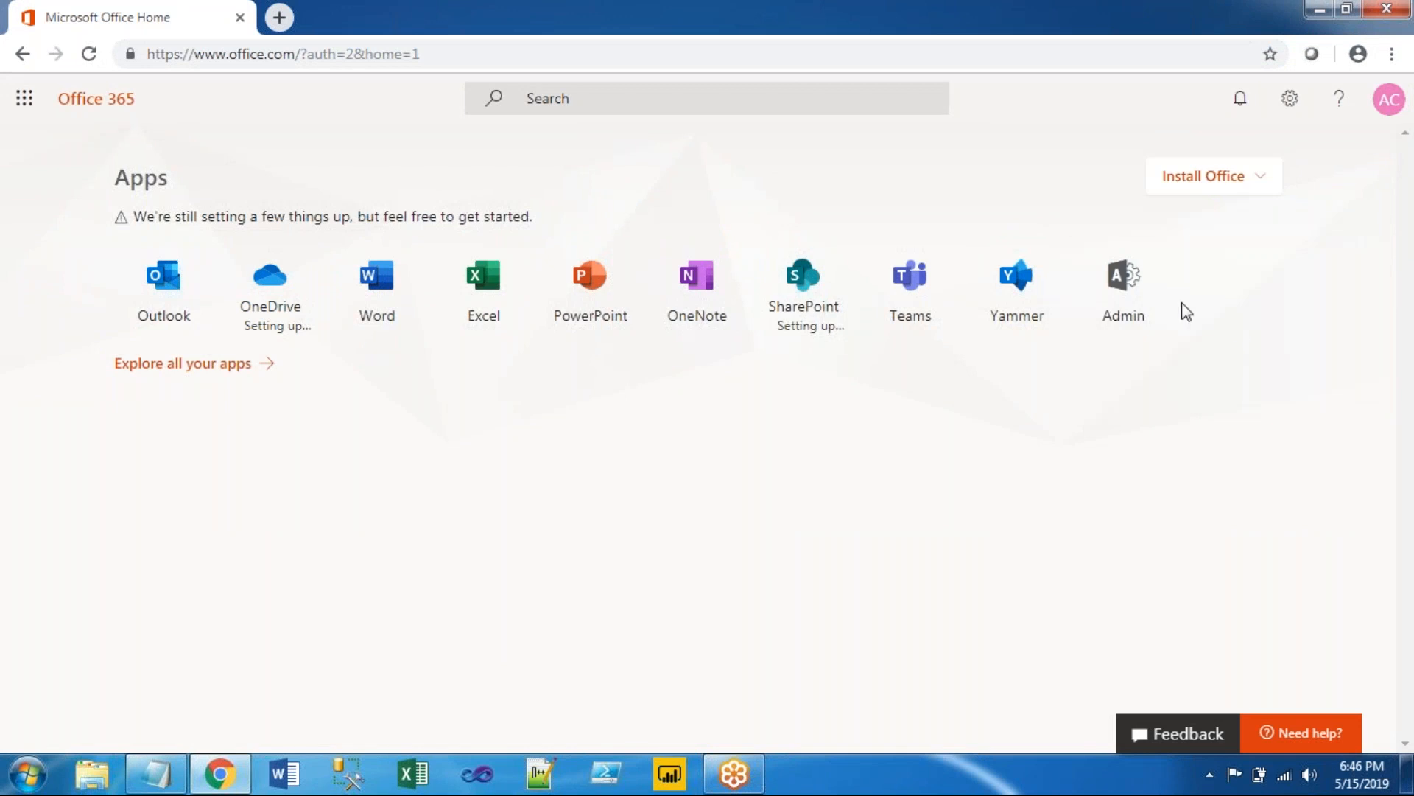
right_click(1138, 284)
left_click(1147, 297)
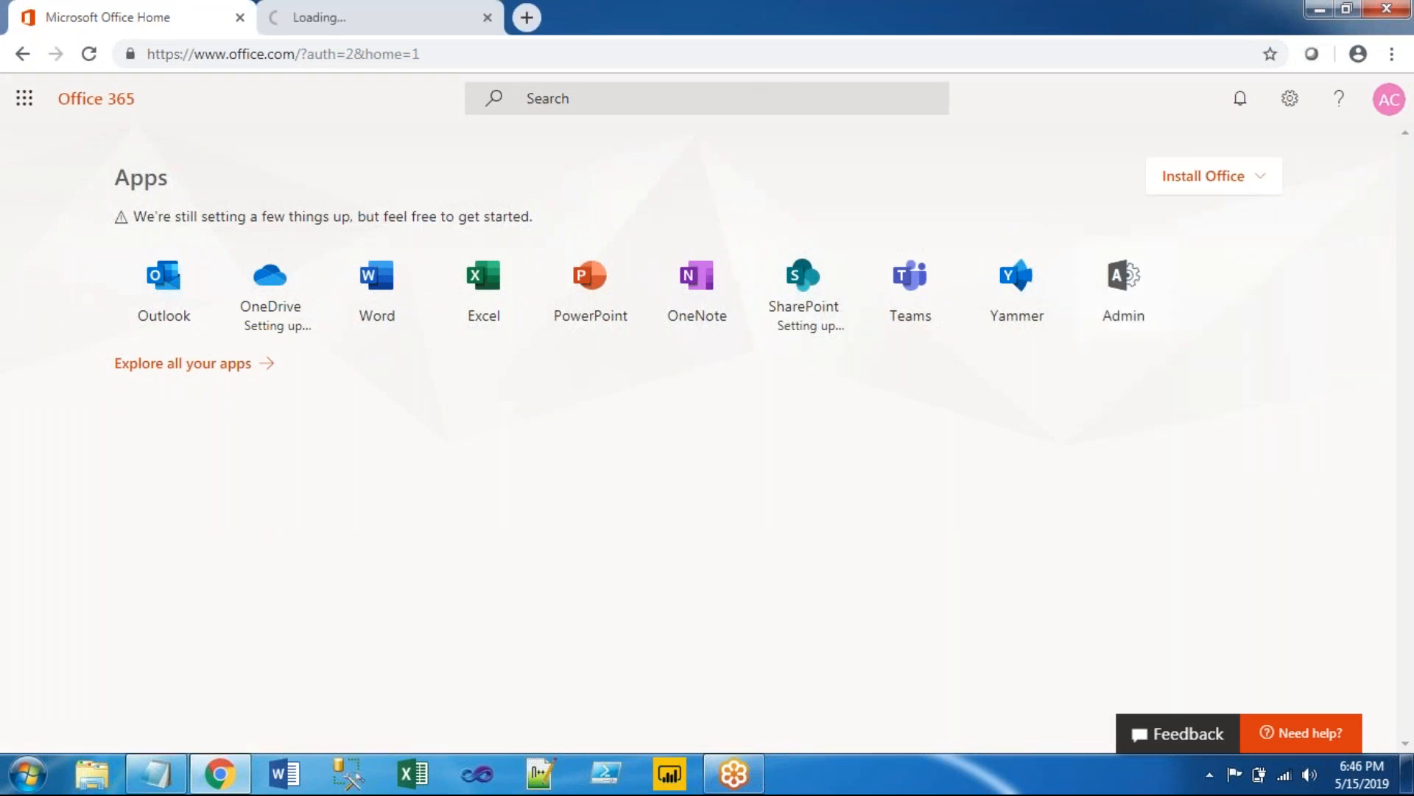
left_click(373, 11)
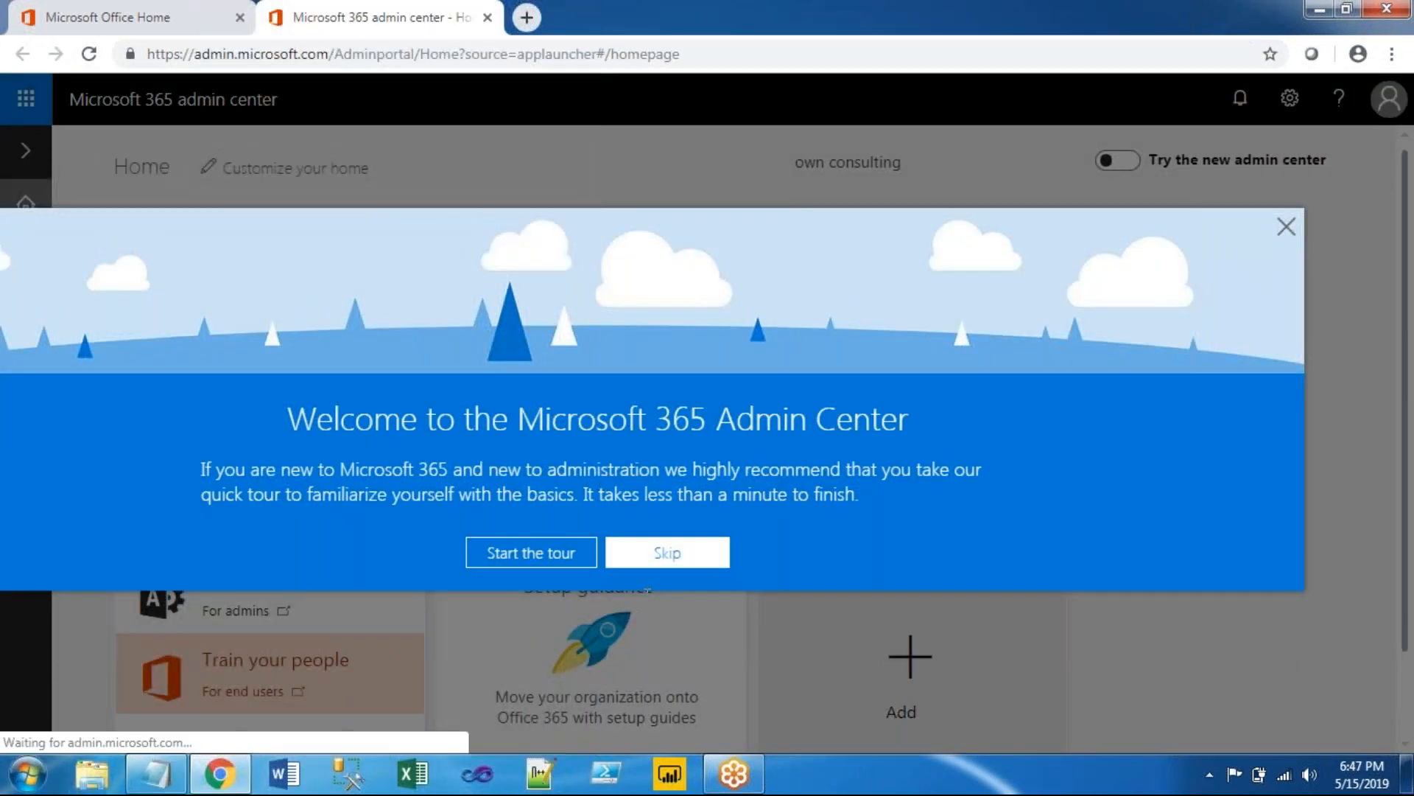
left_click(652, 564)
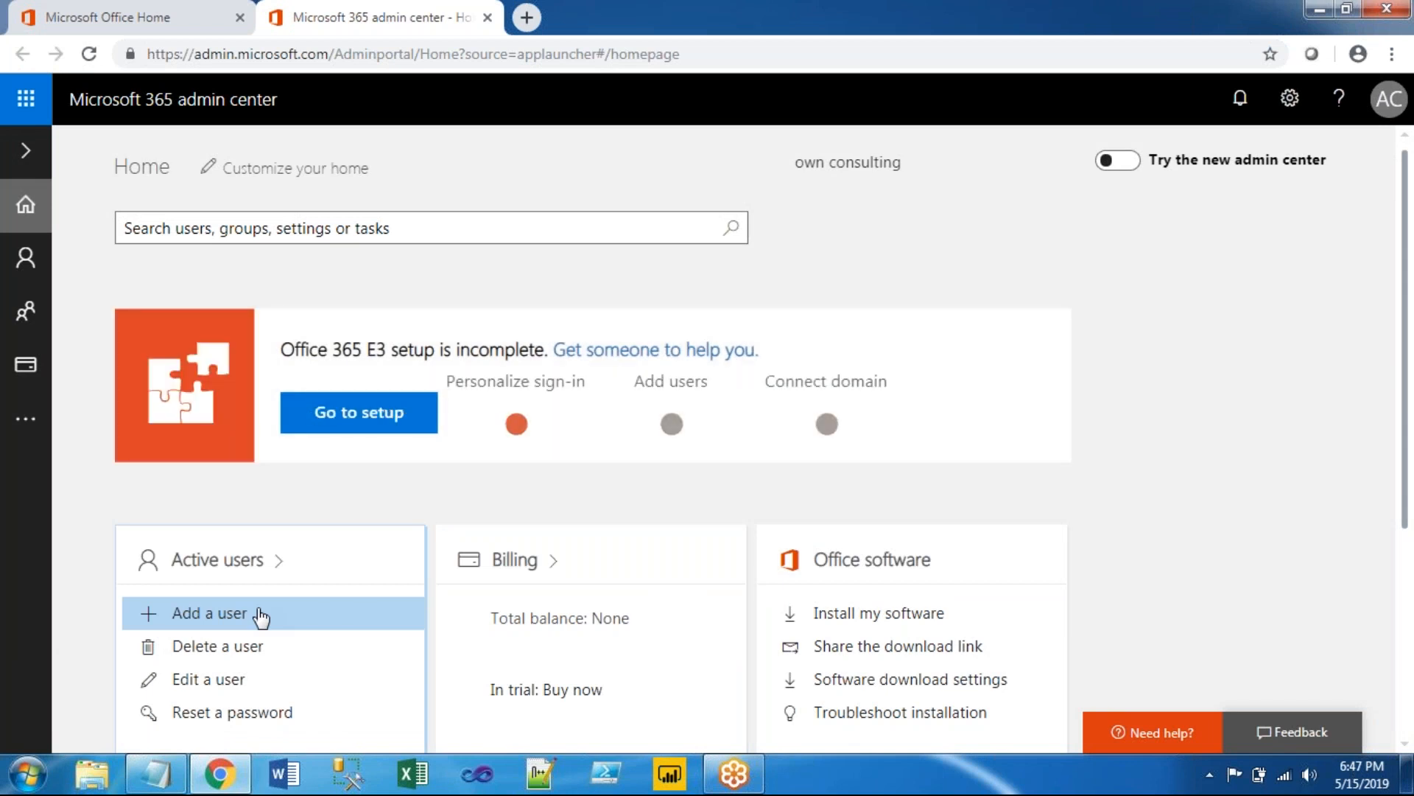
Start adding a new user with first name user, last name one and the display name user one
left_click(260, 615)
left_click(599, 336)
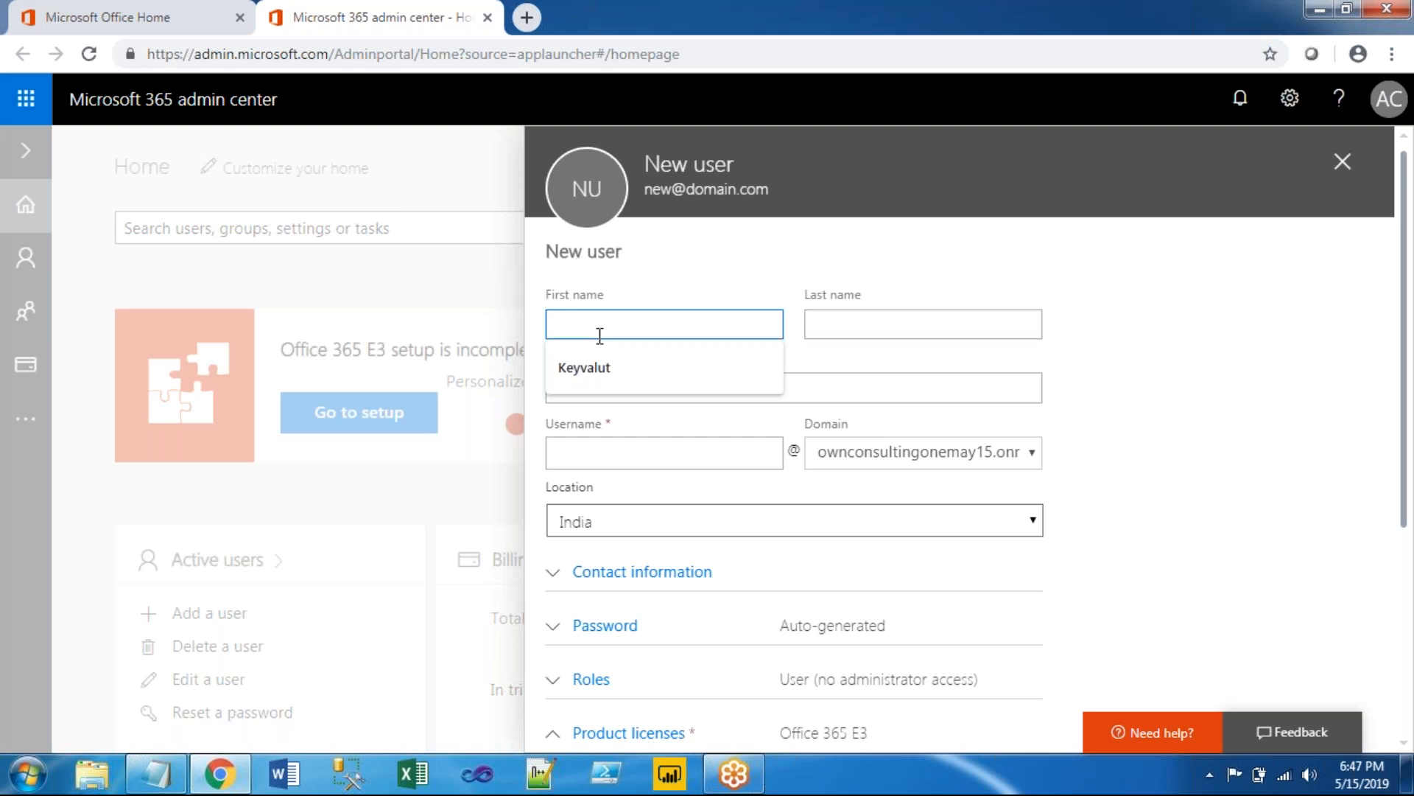
type("user")
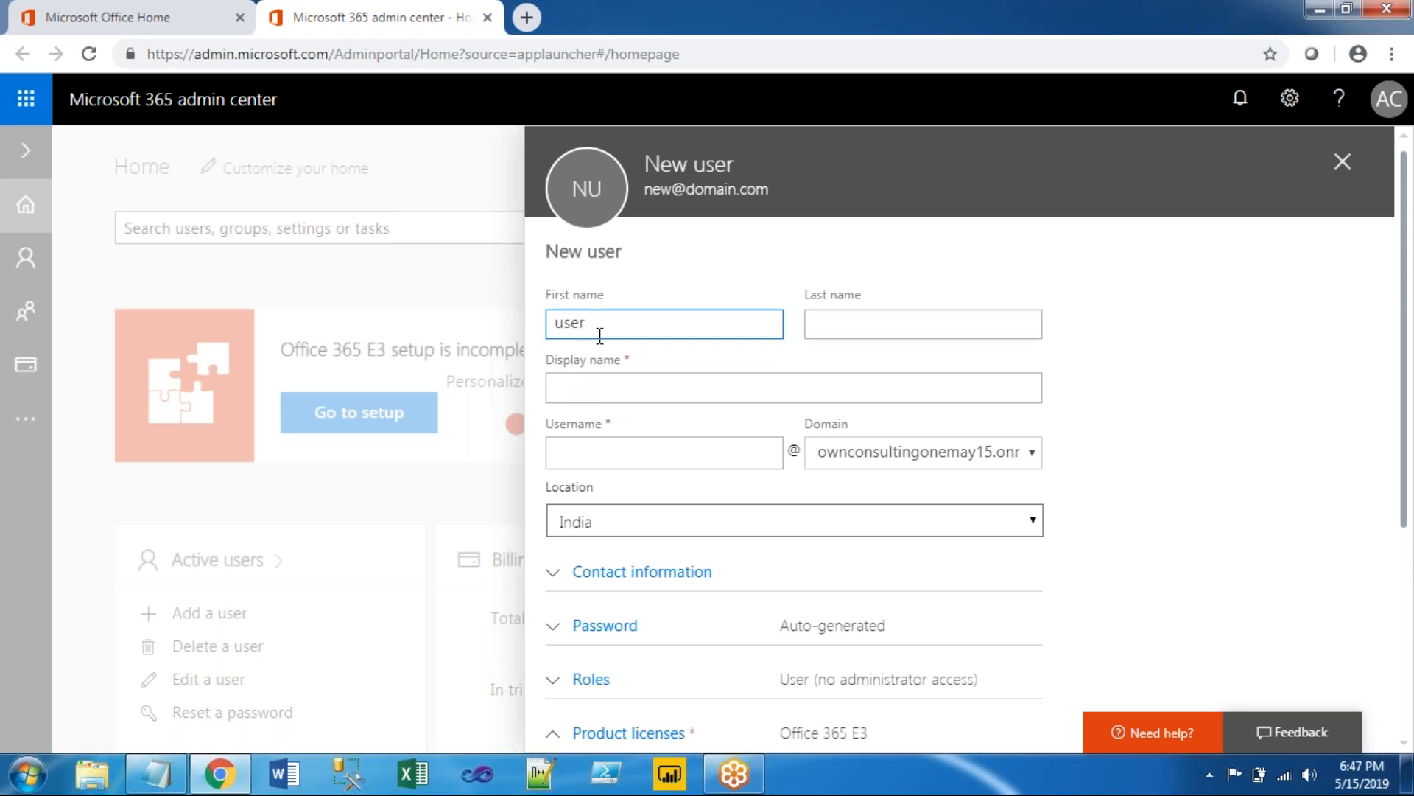
key("Tab")
type("one")
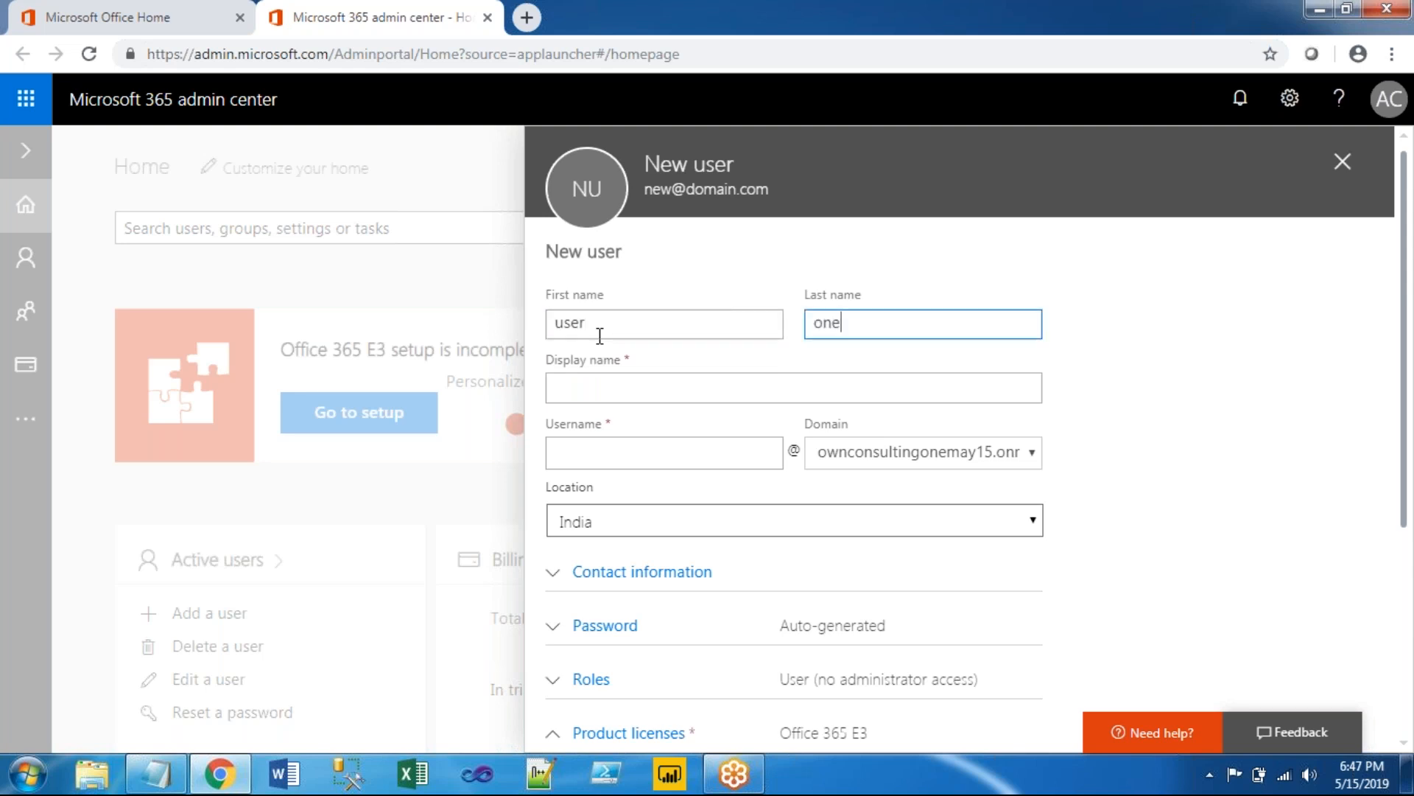
key("Tab")
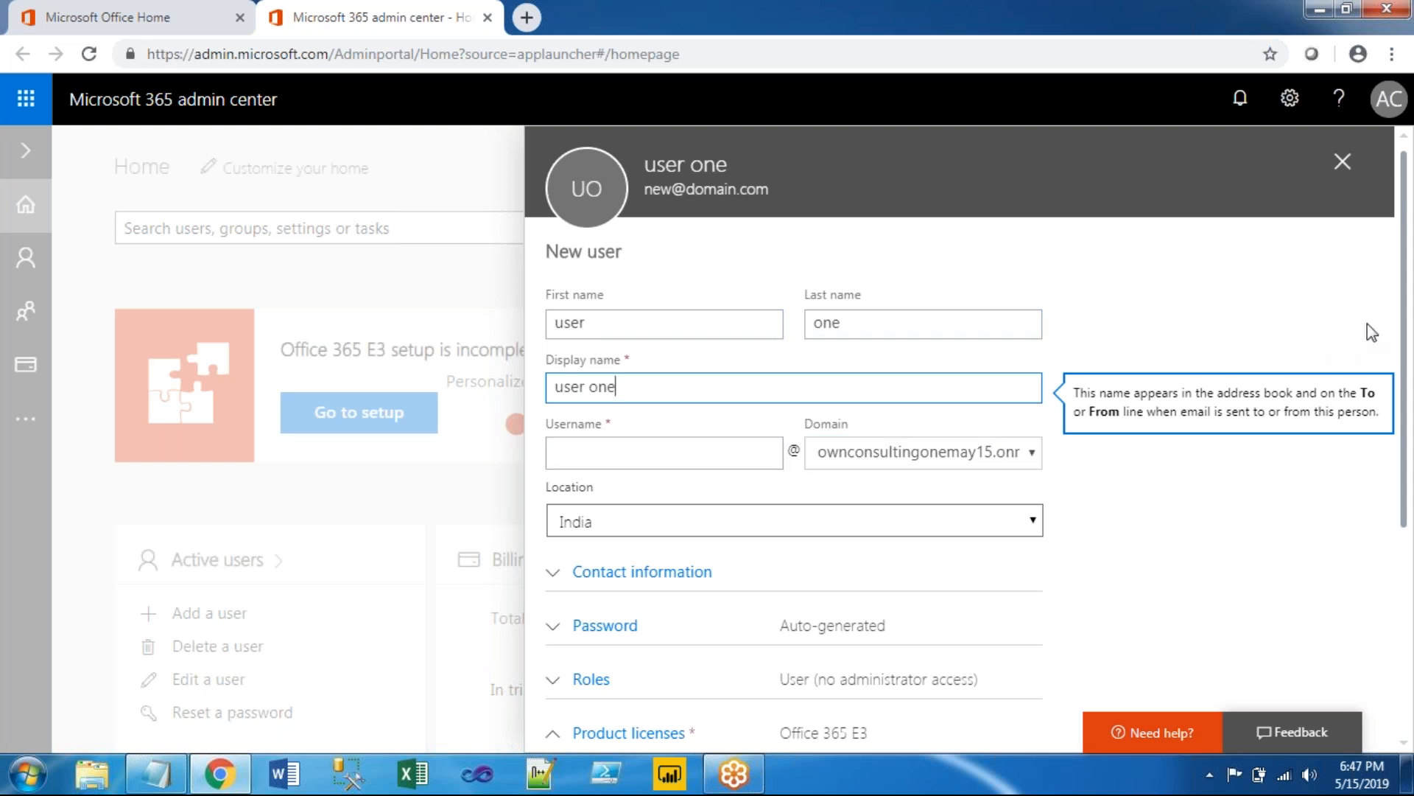
left_click(1349, 312)
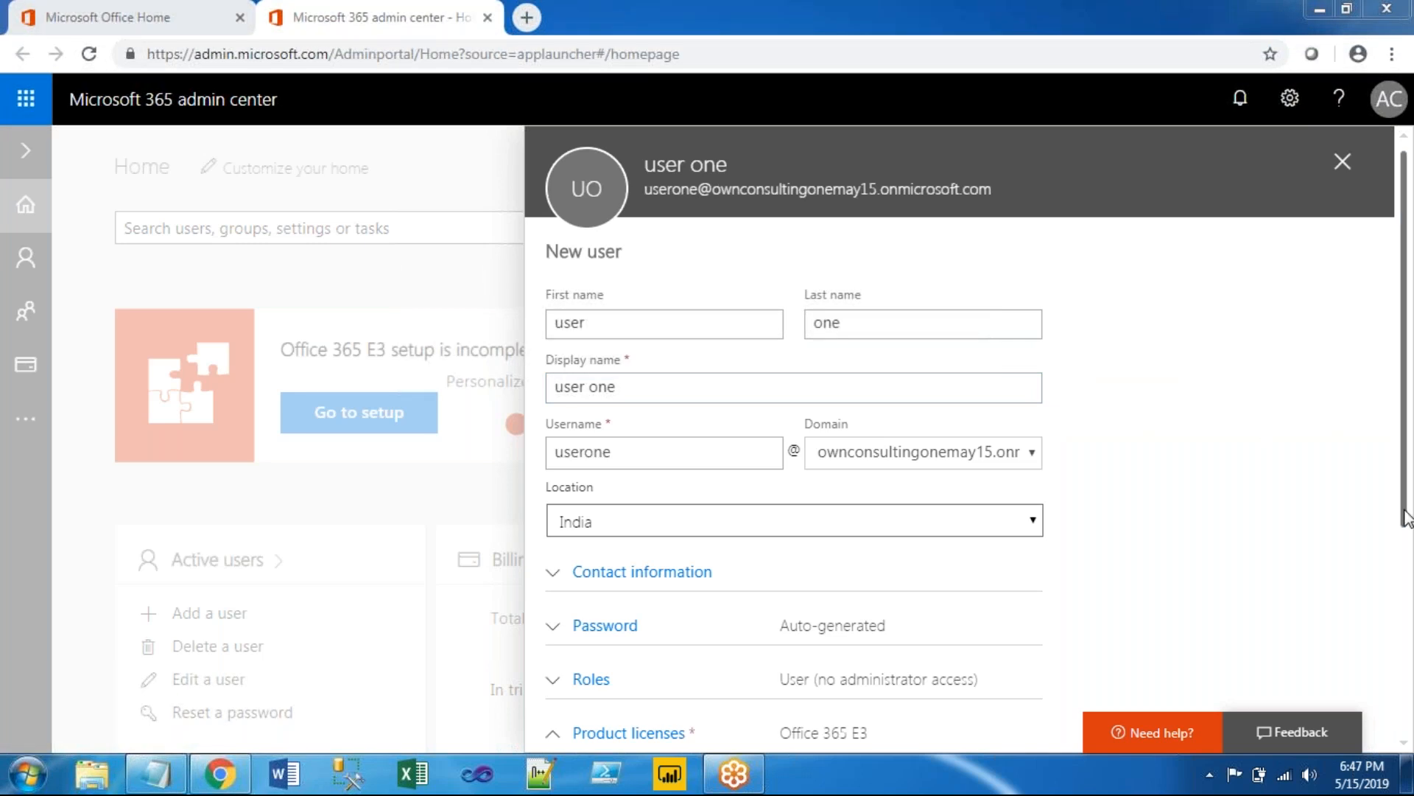
Give user one a self-created password without a forced change at first sign-in, and add the user with the Office 365 E3 license
left_click_drag(1406, 516, 1407, 643)
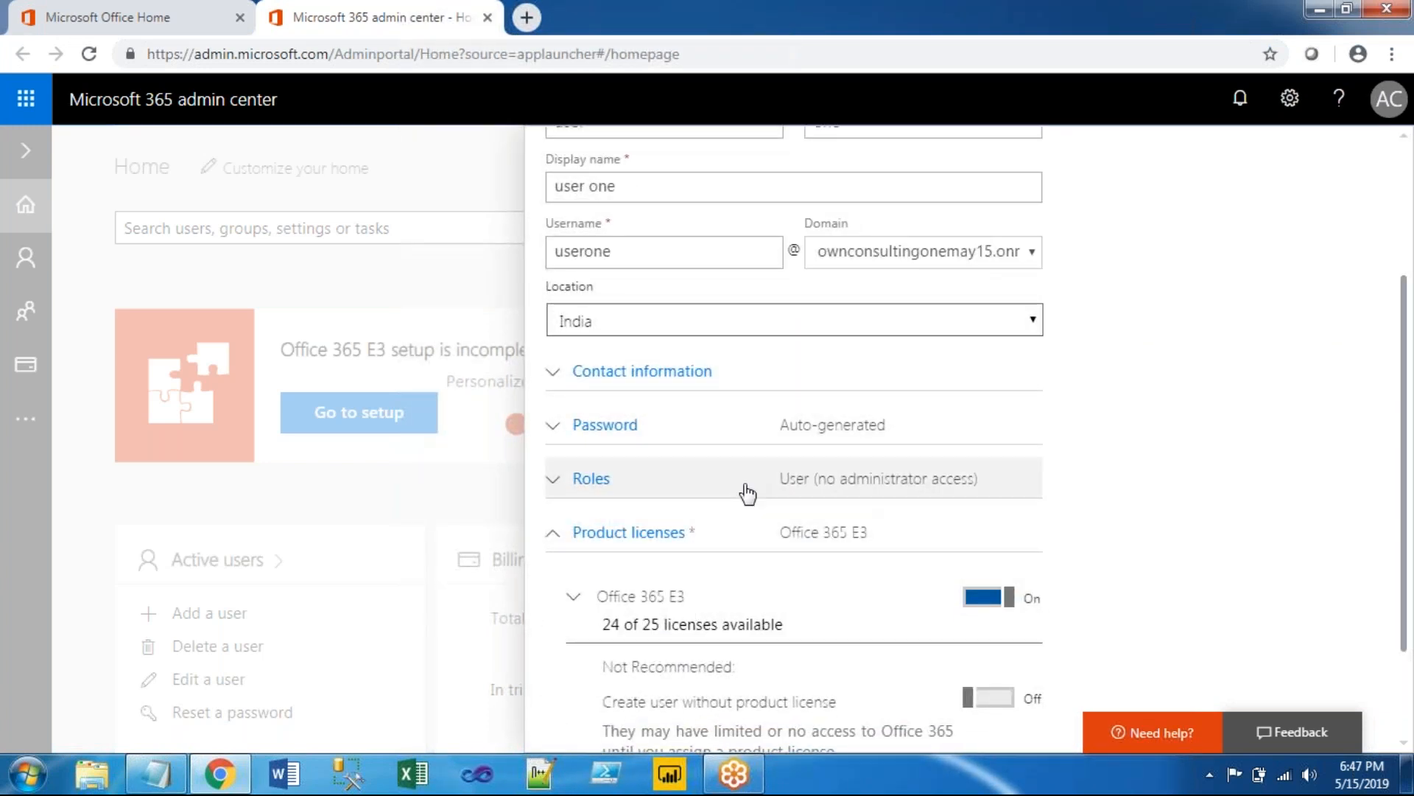
left_click(647, 427)
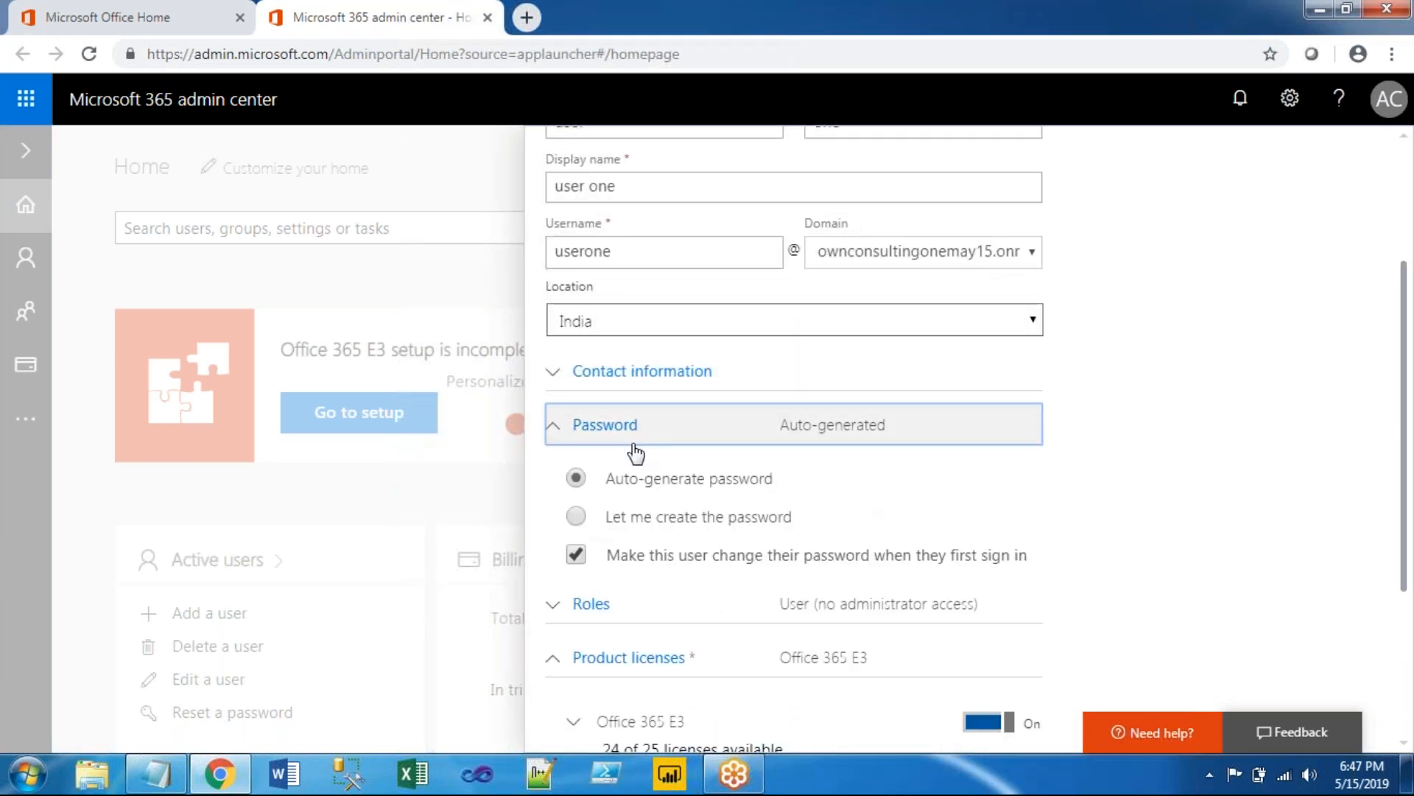
left_click(576, 516)
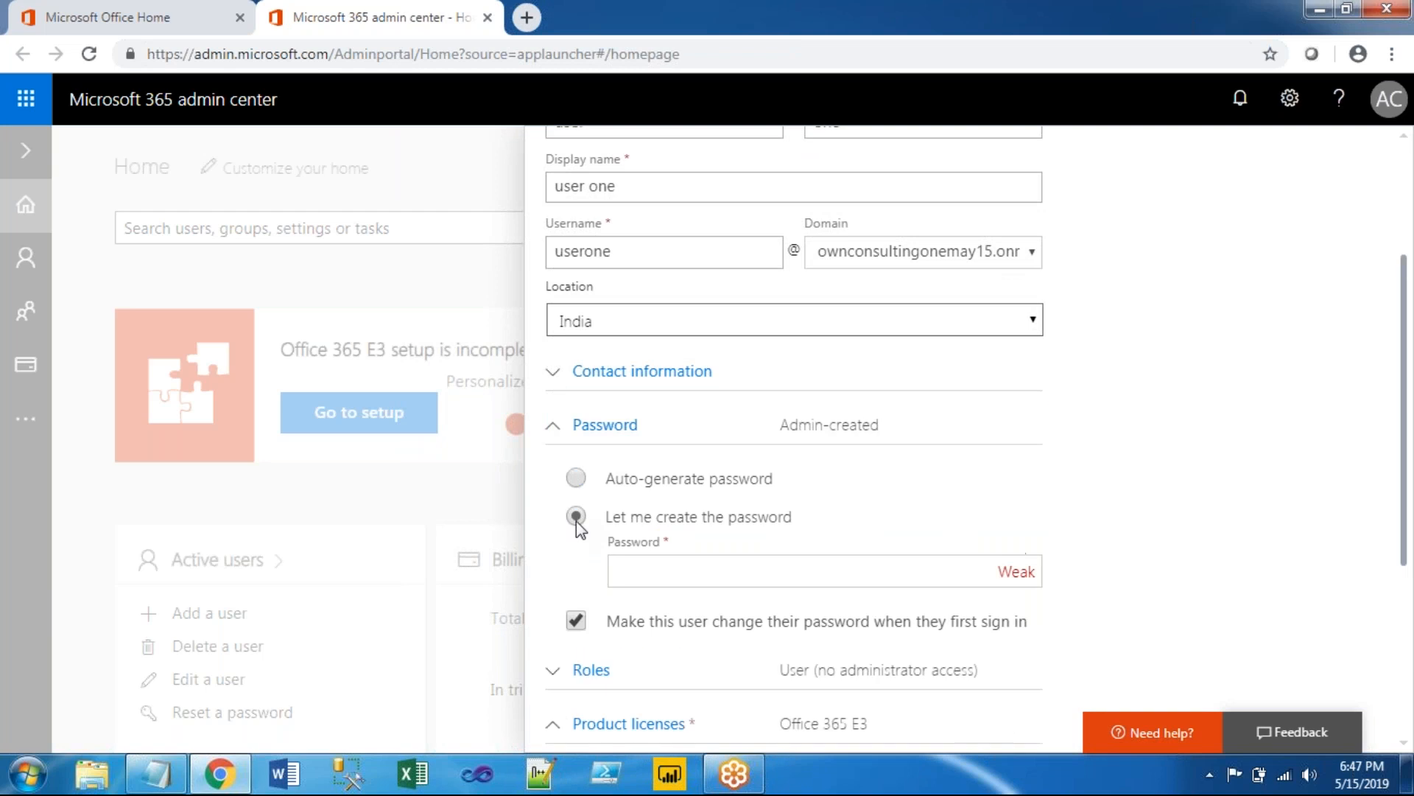
left_click(576, 622)
left_click(652, 574)
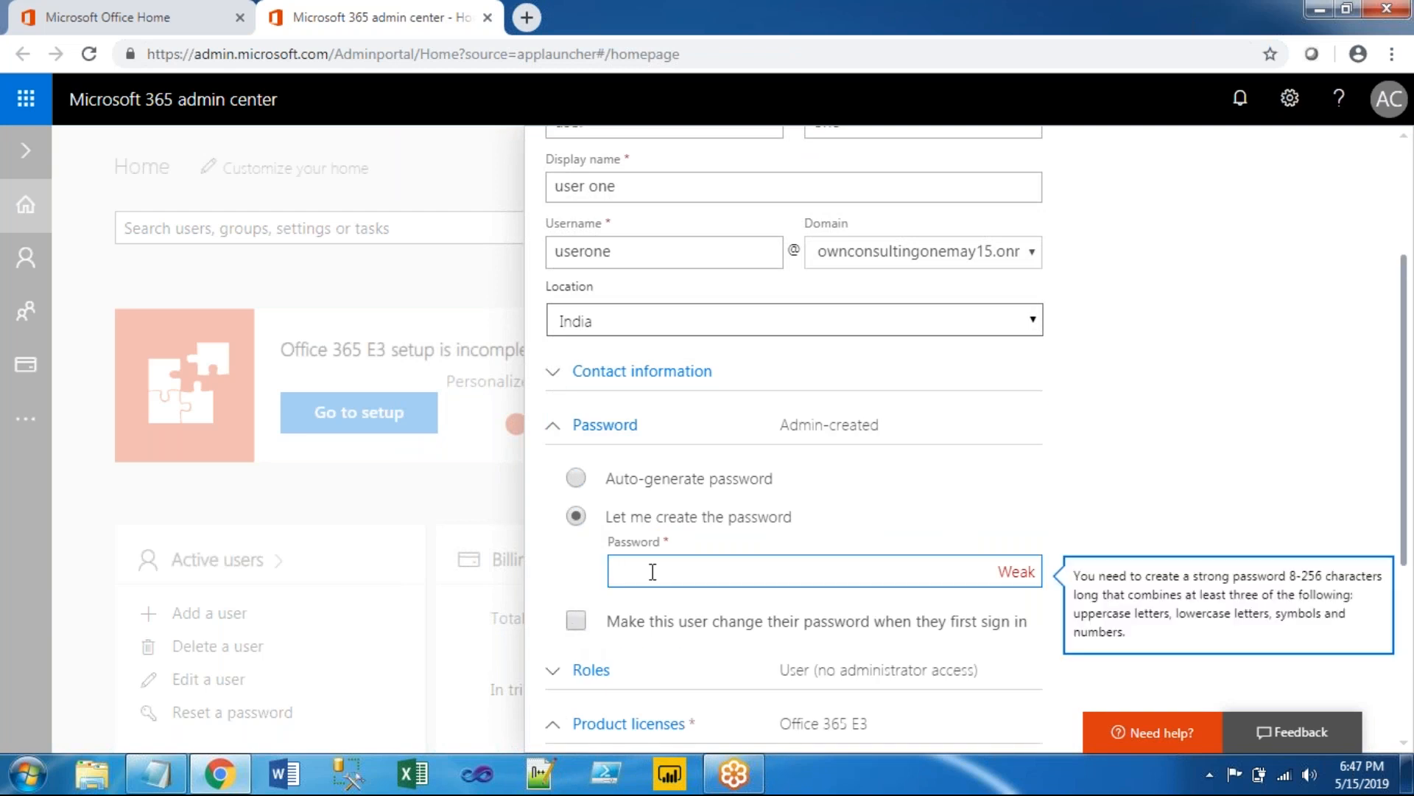
type("Pas•••••")
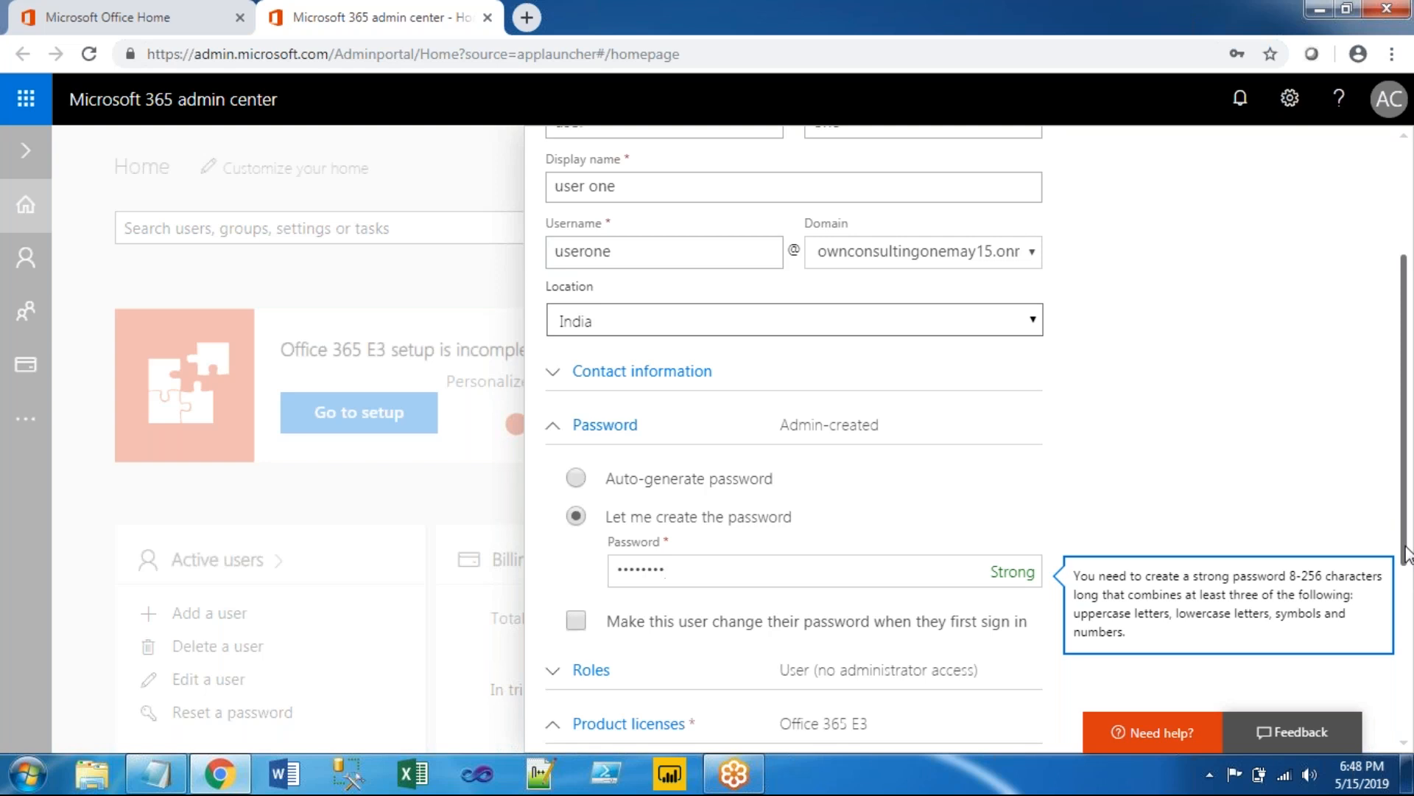
left_click_drag(1407, 553, 1409, 716)
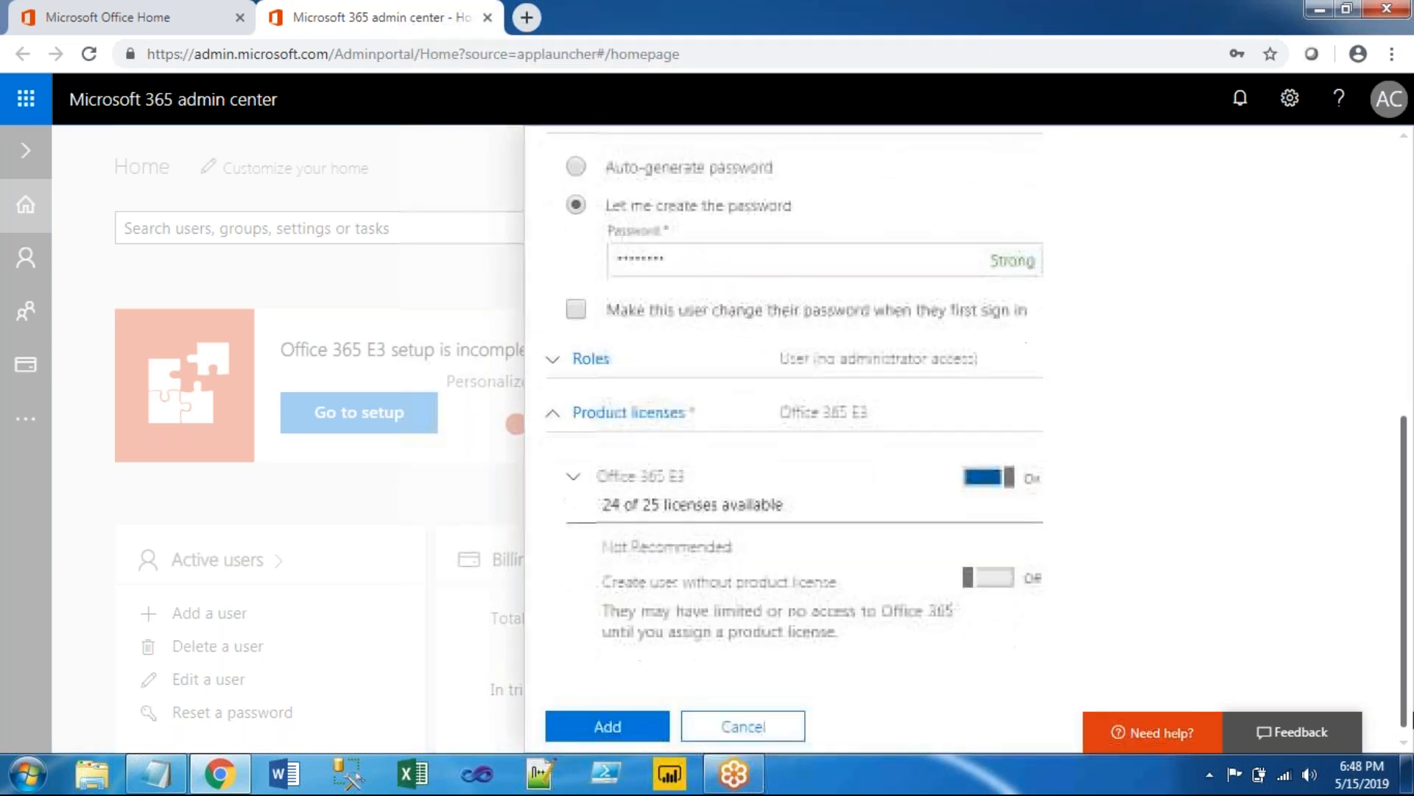
left_click(608, 728)
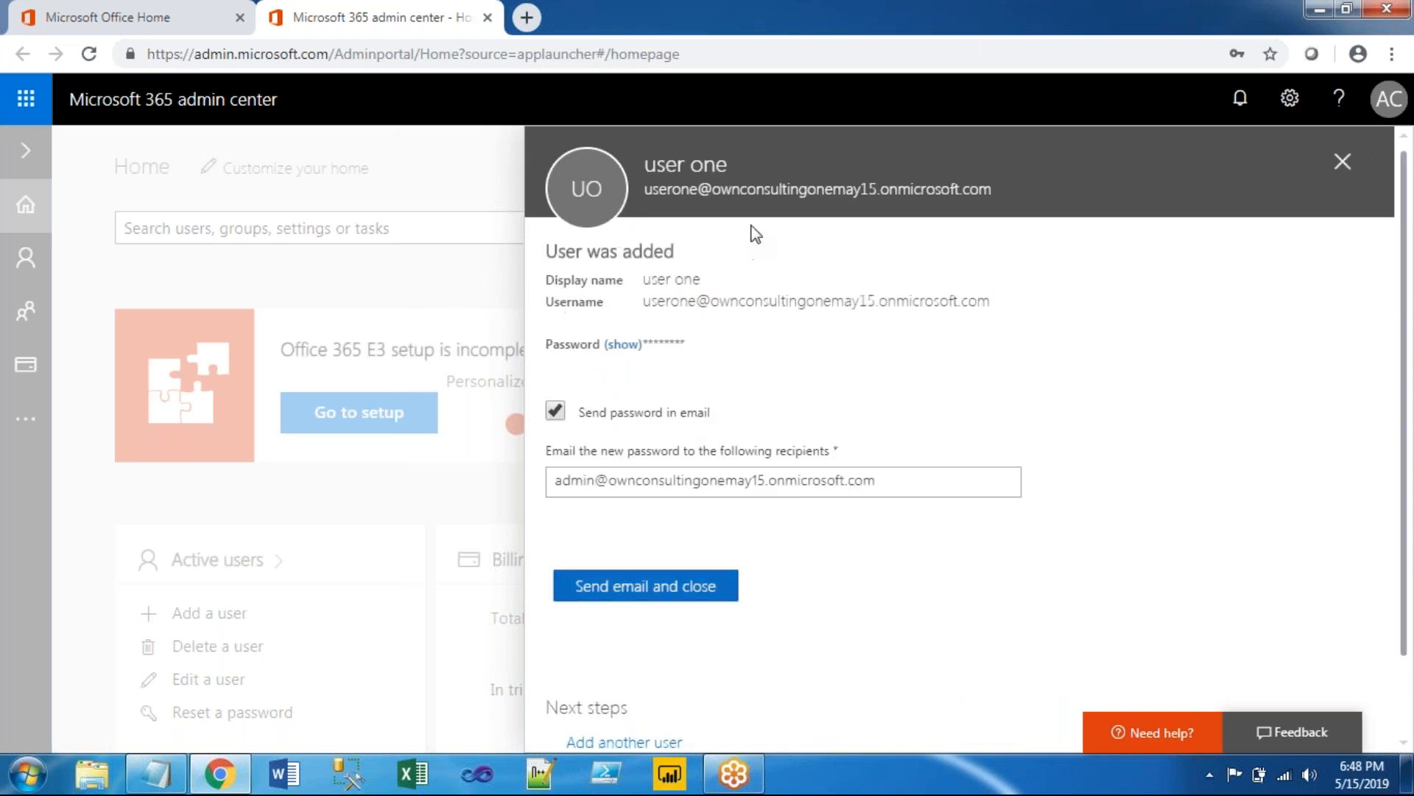
Copy the full username of user one into the Notepad note below the admin ID
triple_click(745, 296)
key("ctrl+c")
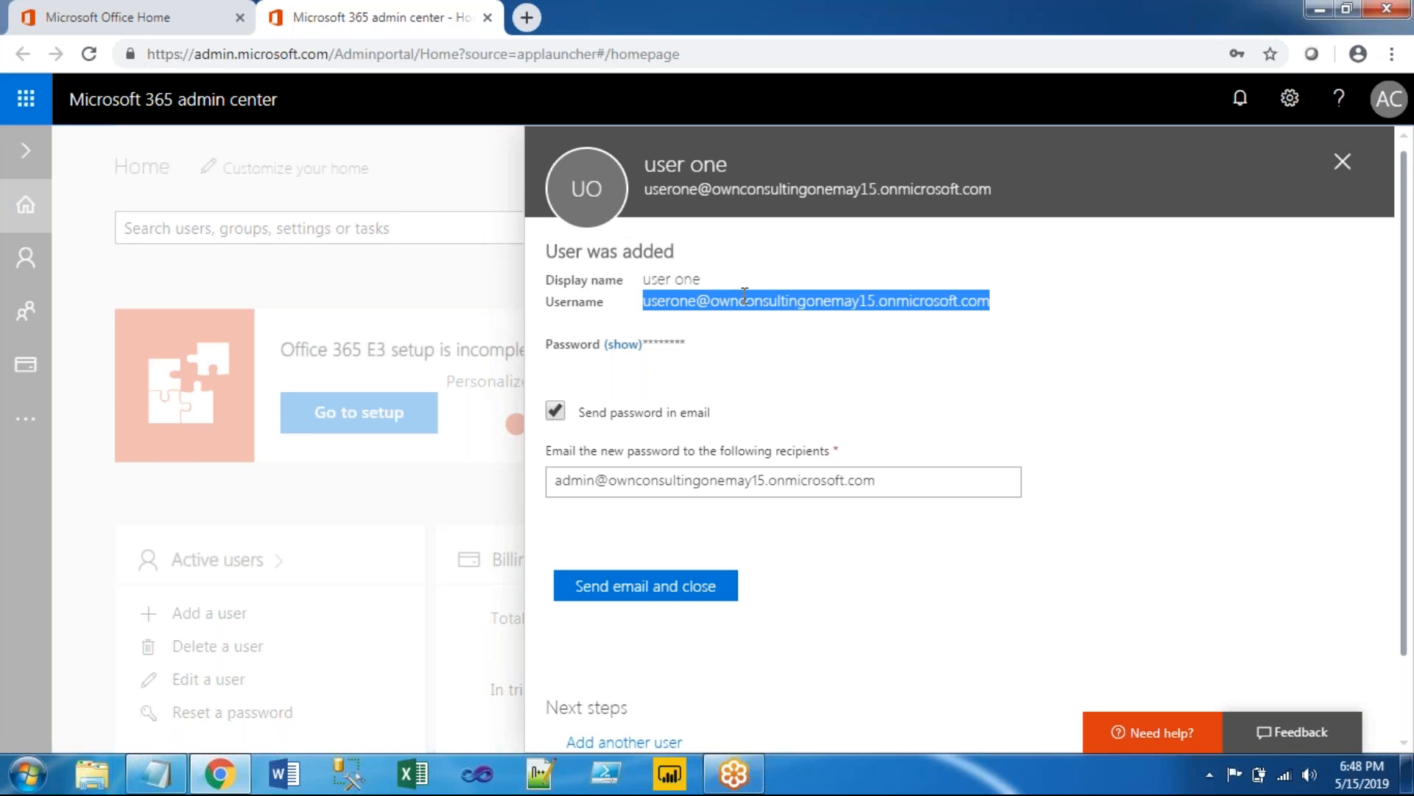
left_click(155, 786)
key("ctrl+v")
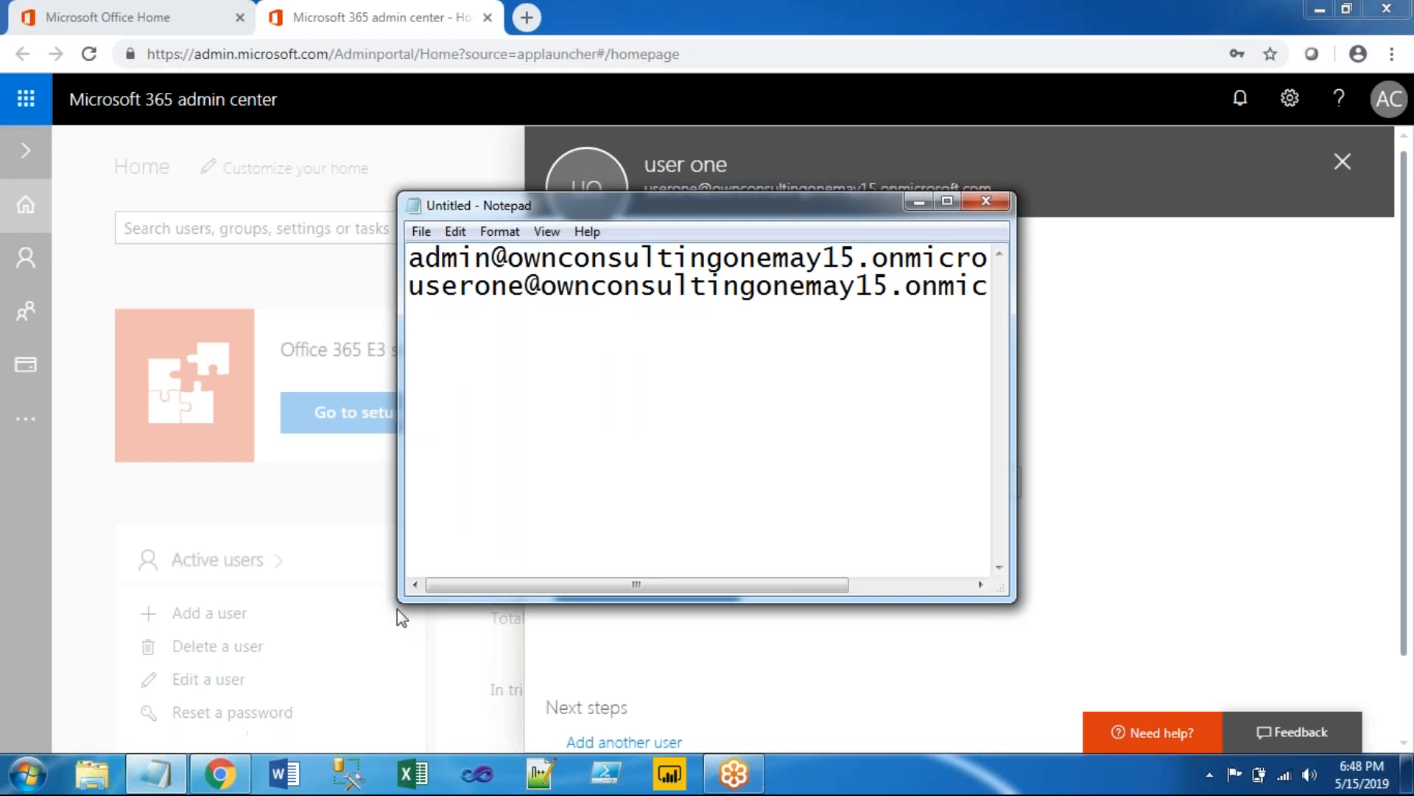
left_click(919, 203)
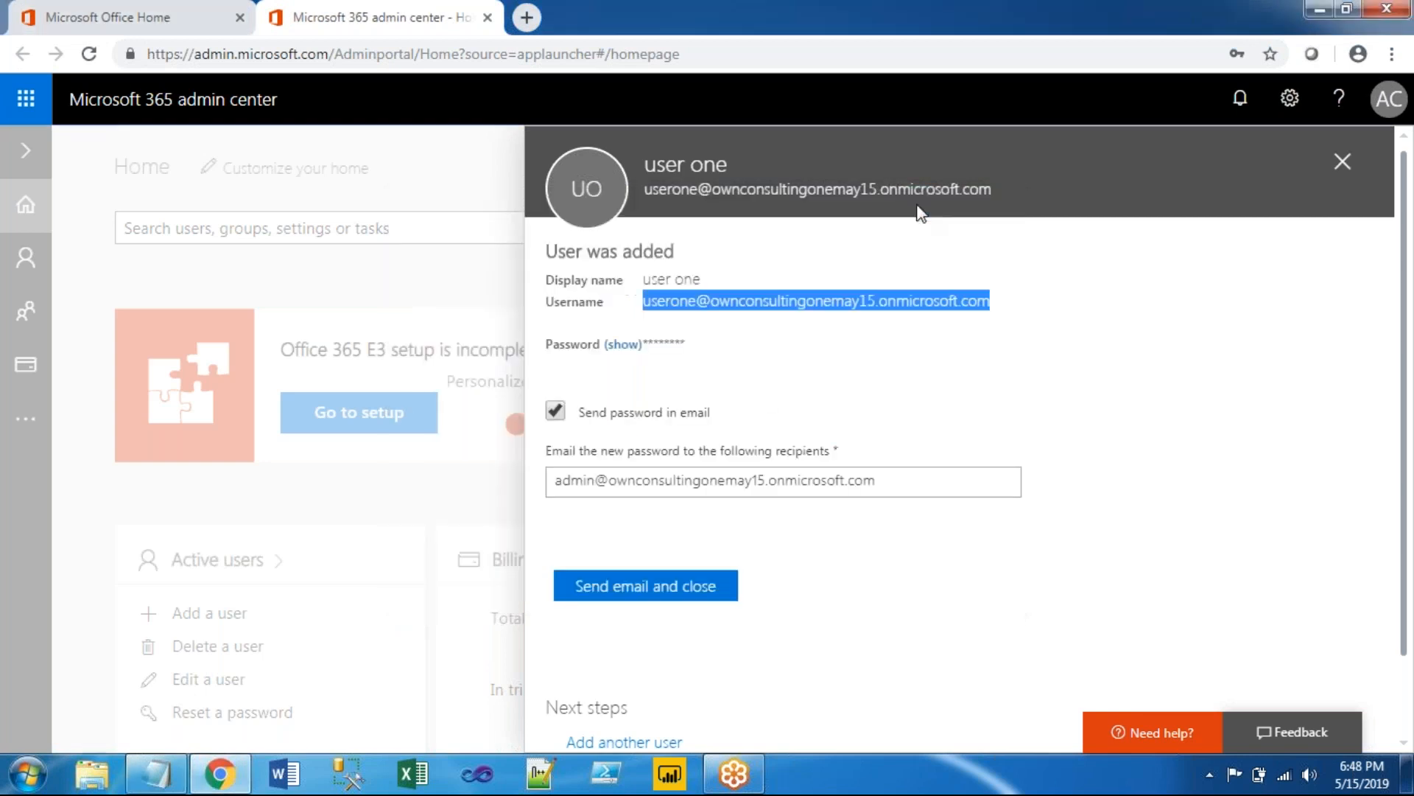
Start adding another user with first name user, last name two and the display name user two
left_click(660, 744)
left_click(1235, 230)
left_click(742, 265)
type("user")
key("Tab")
type("two")
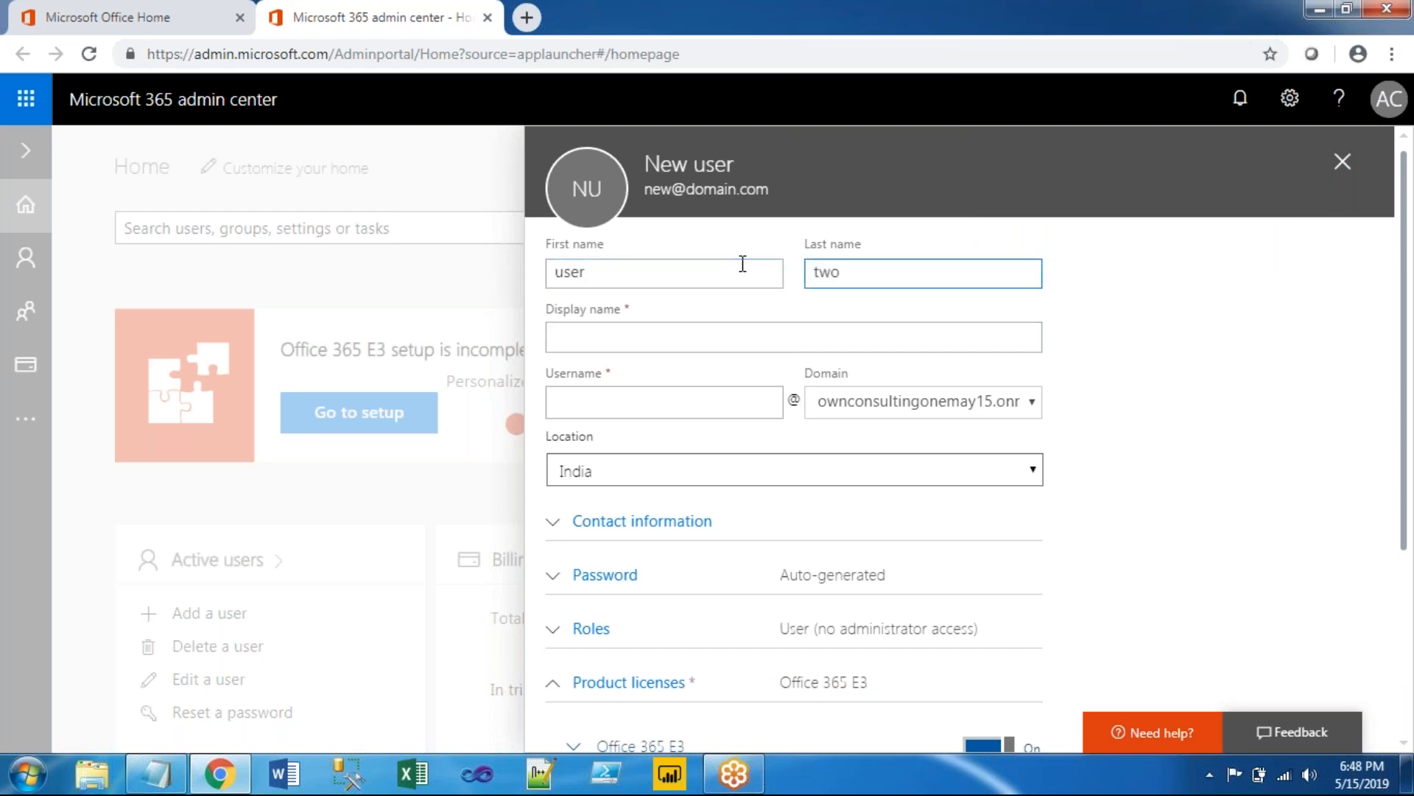
left_click(682, 338)
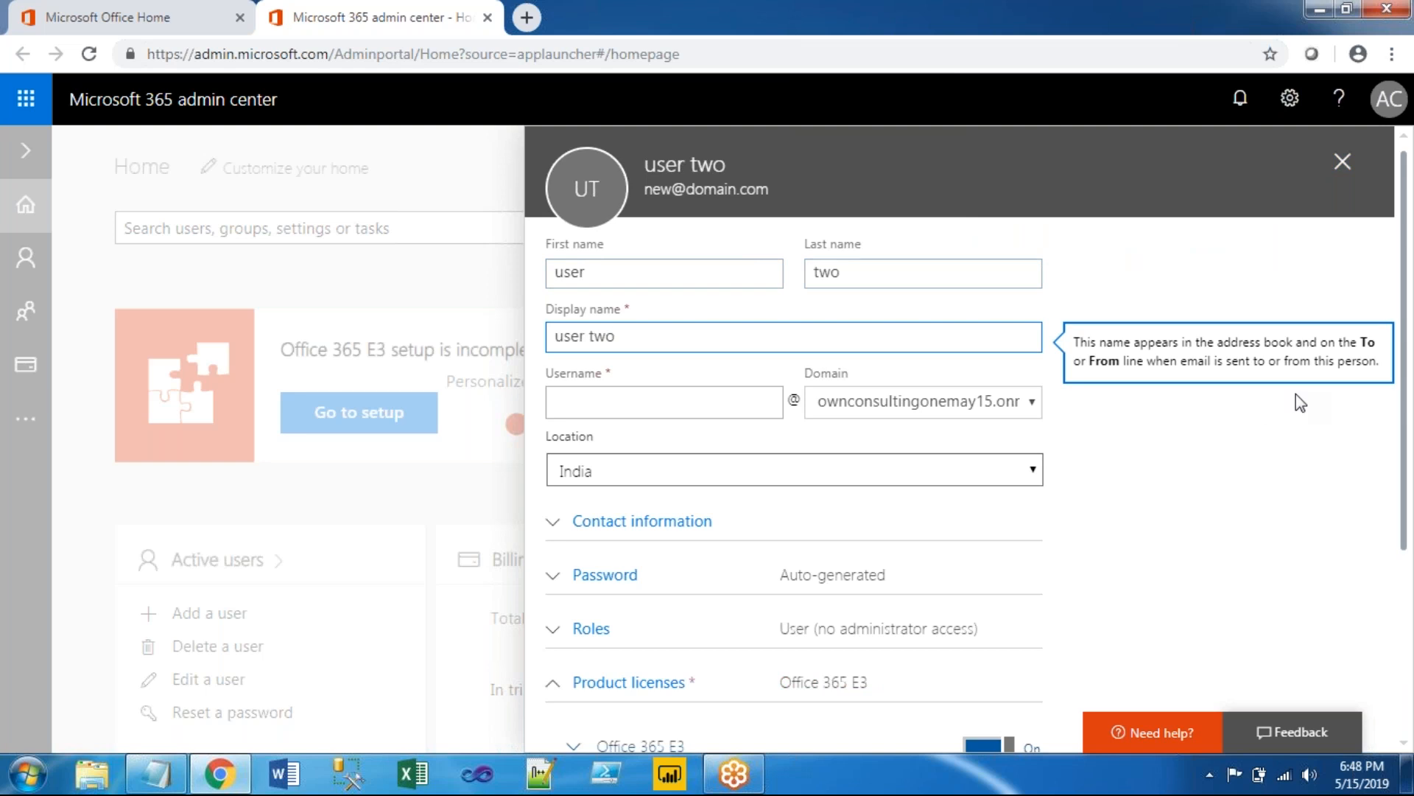
left_click(1348, 314)
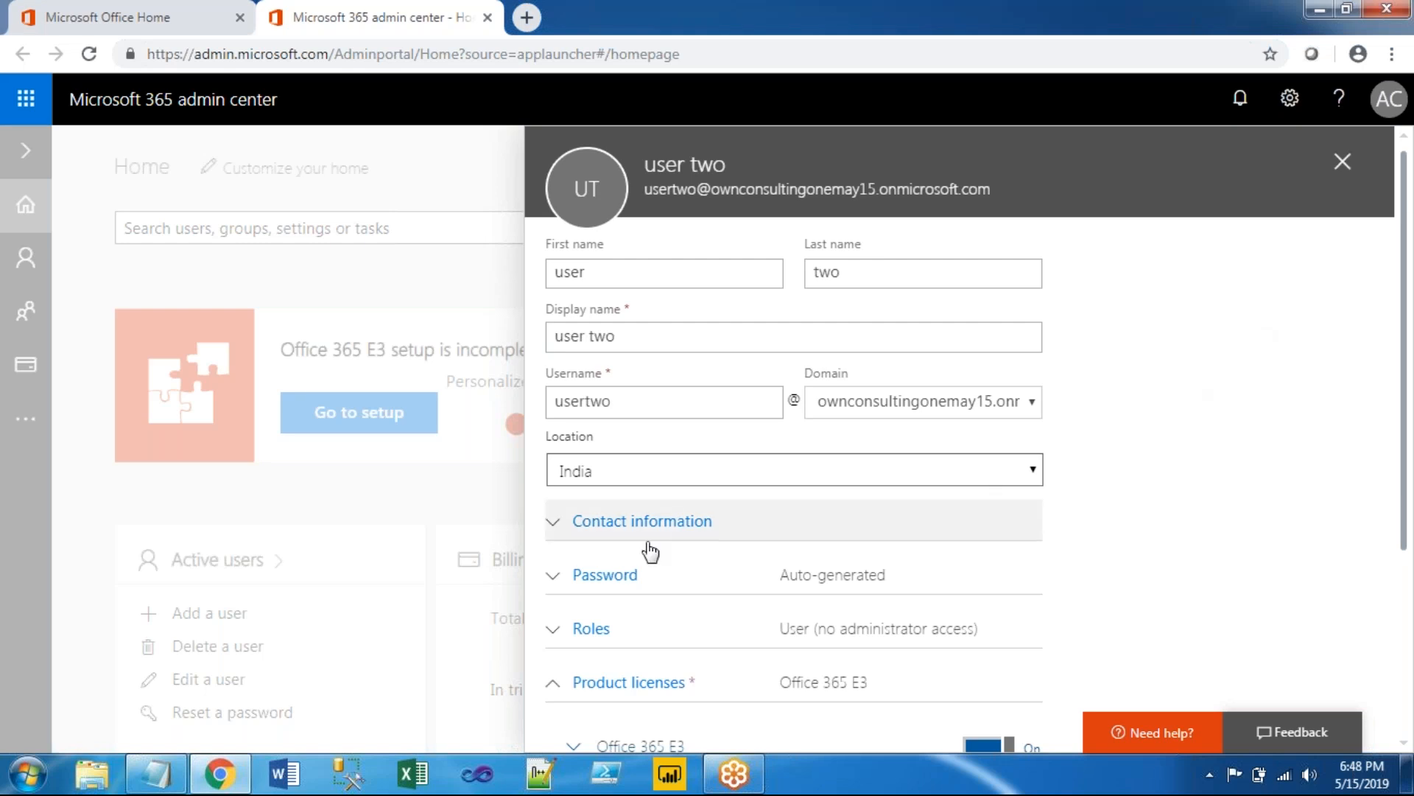
Enter a self-created password for user two and add the user with the Office 365 E3 license
left_click(598, 577)
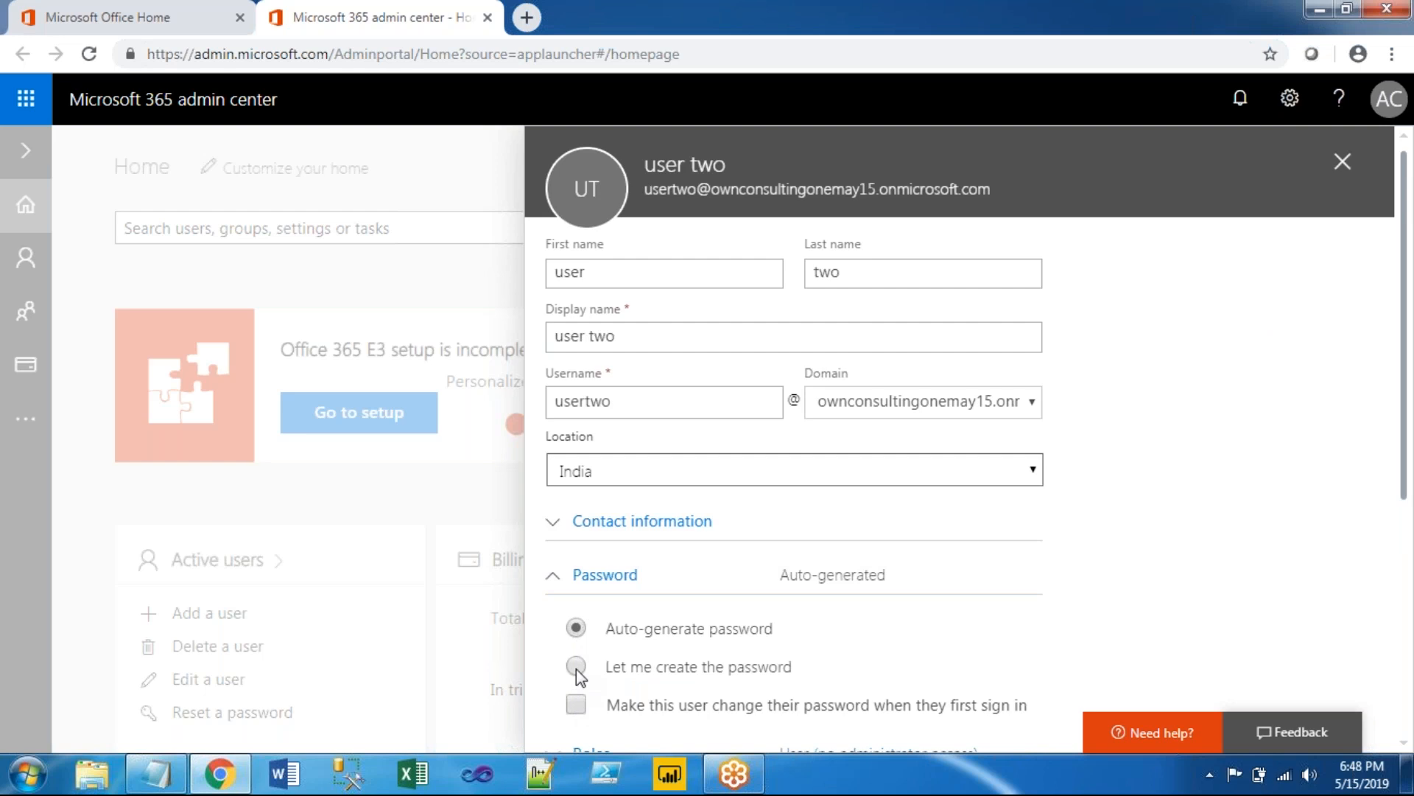
left_click(577, 667)
left_click(654, 717)
type("Pas")
type("•••••")
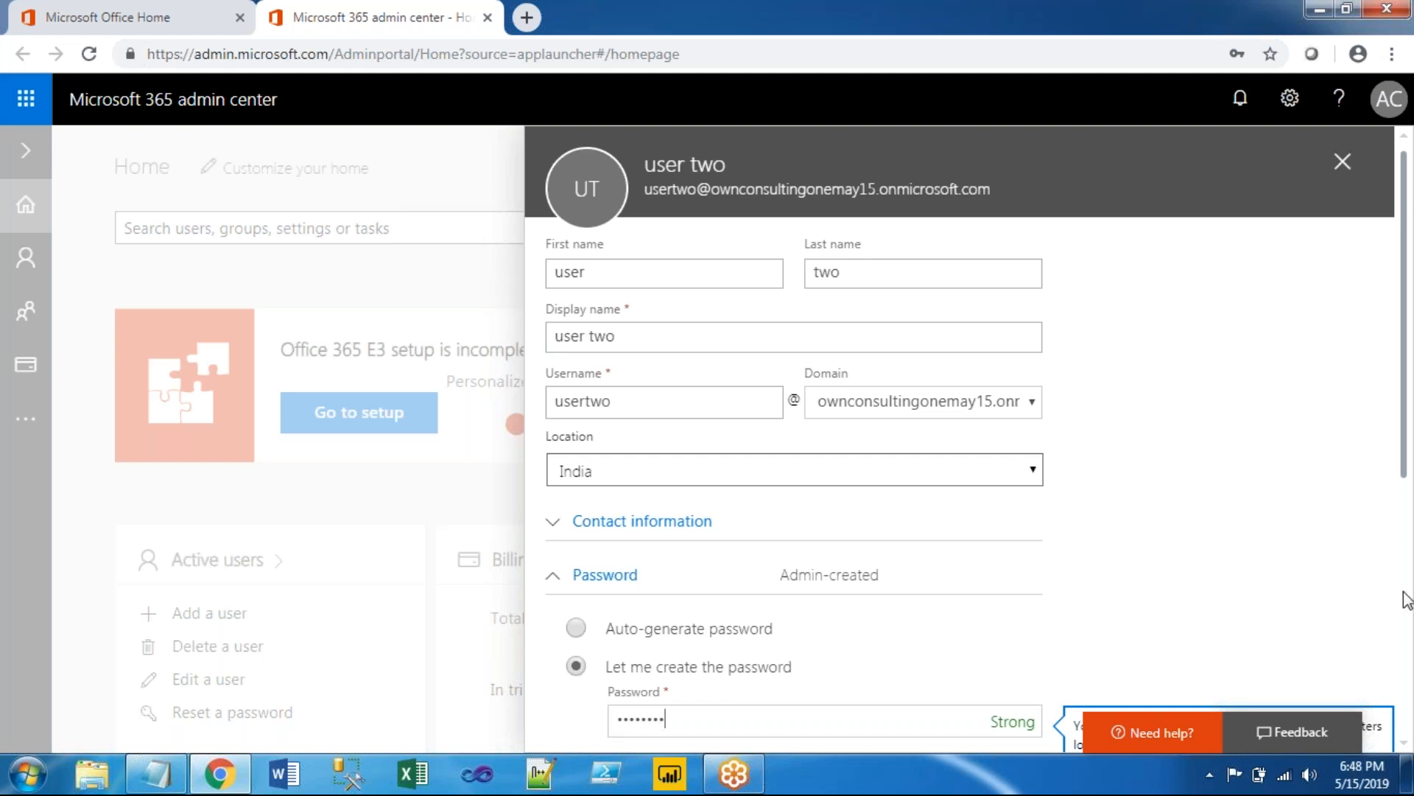
scroll(1039, 662, "down", 6)
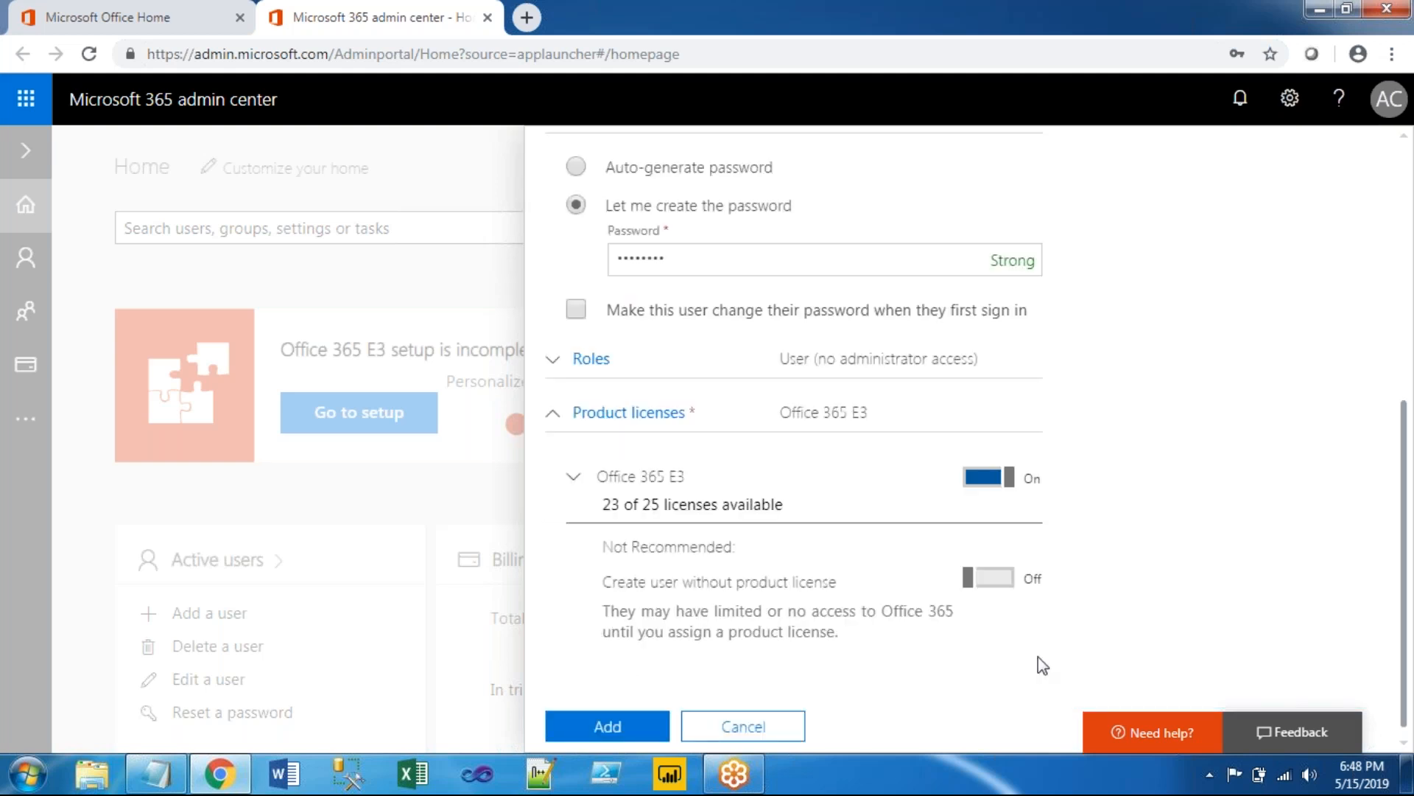
left_click(637, 728)
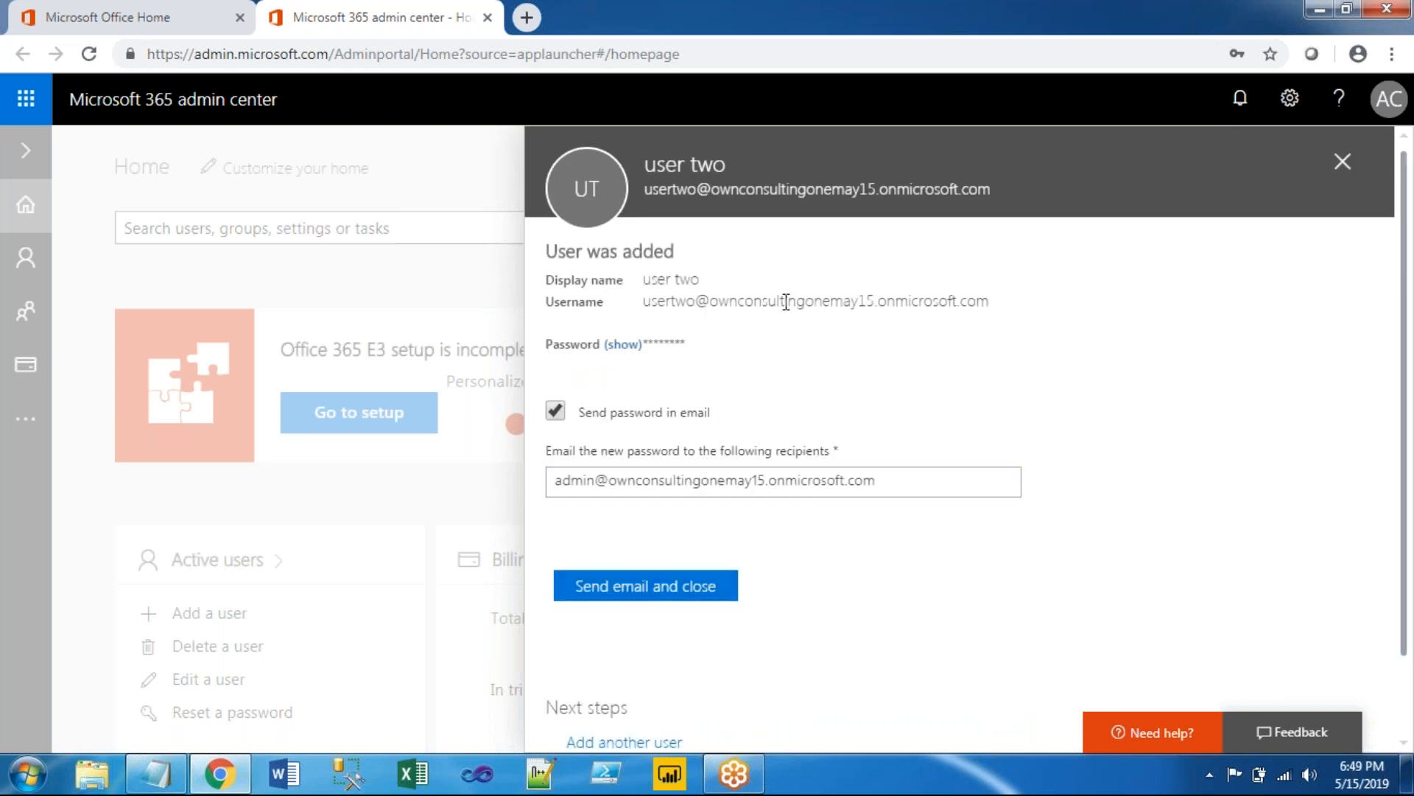
Copy the full username of user two into the Notepad note below the entry for user one
triple_click(786, 301)
key("ctrl+c")
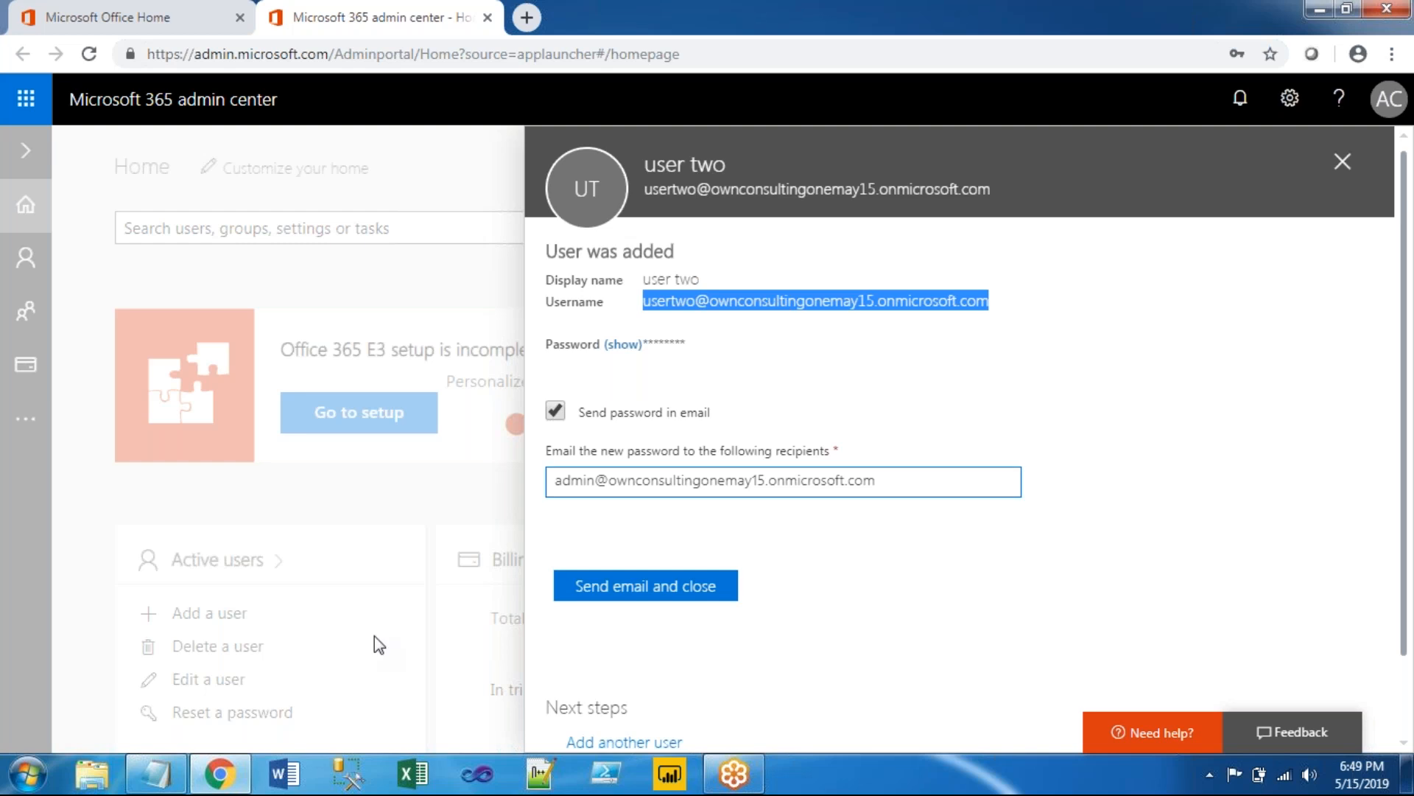
left_click(152, 782)
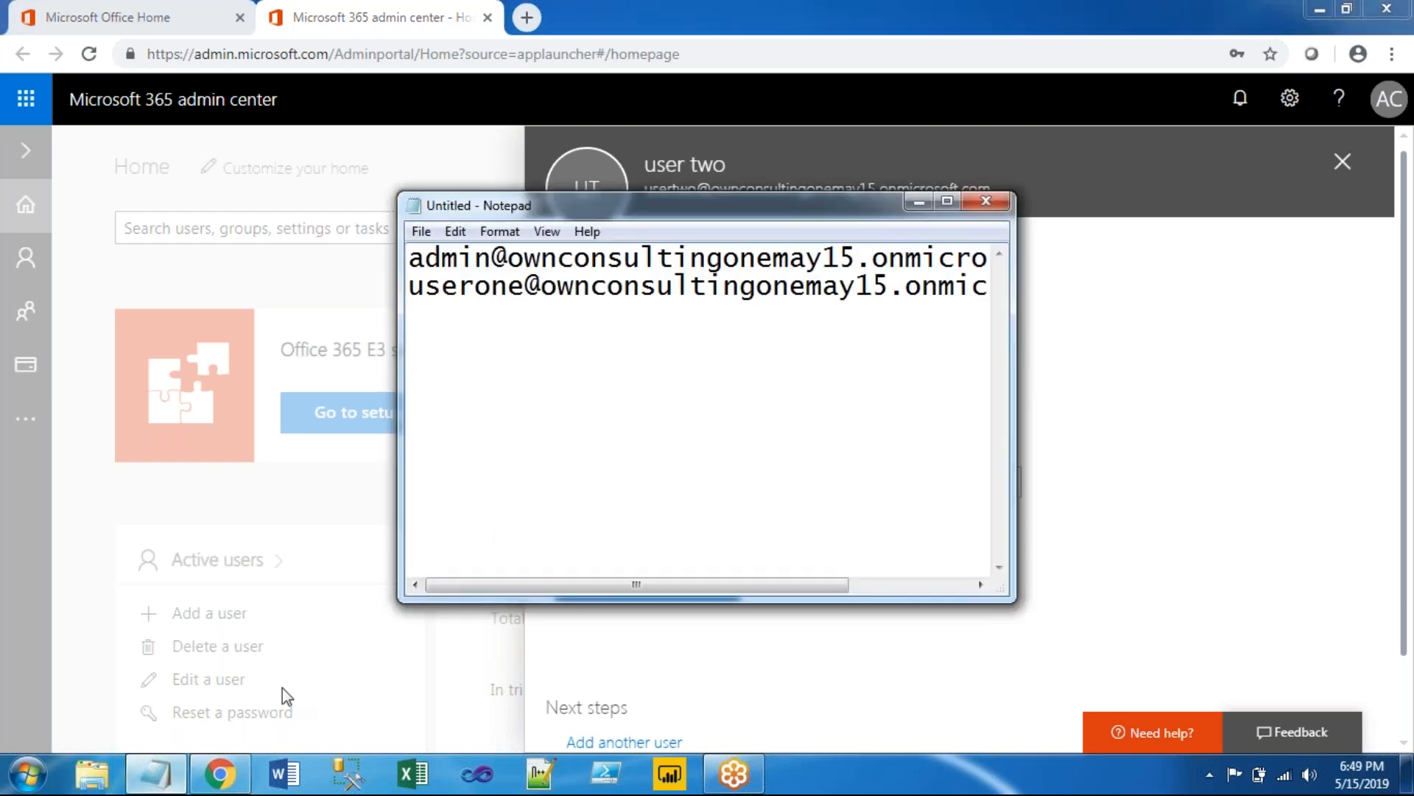
key("ctrl+v")
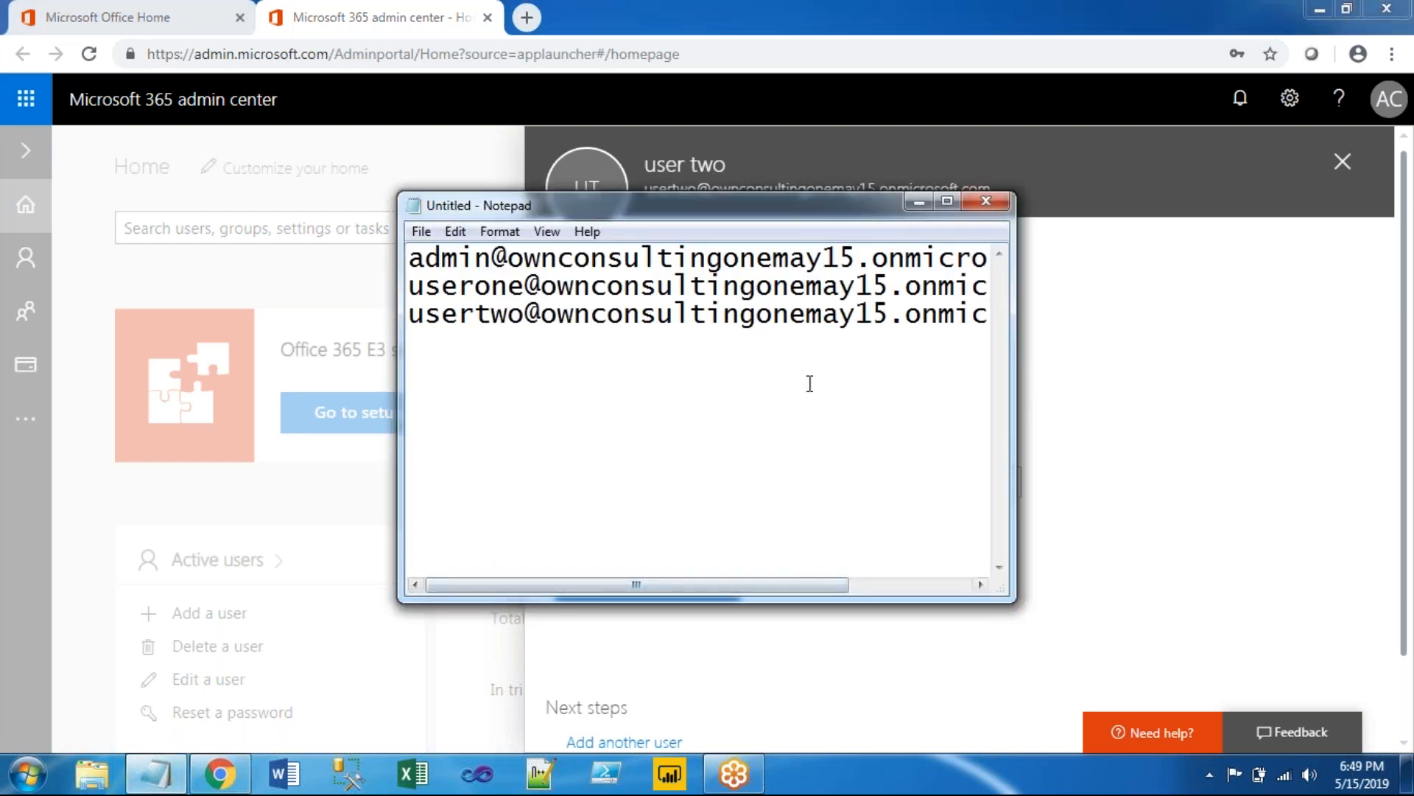
left_click(919, 202)
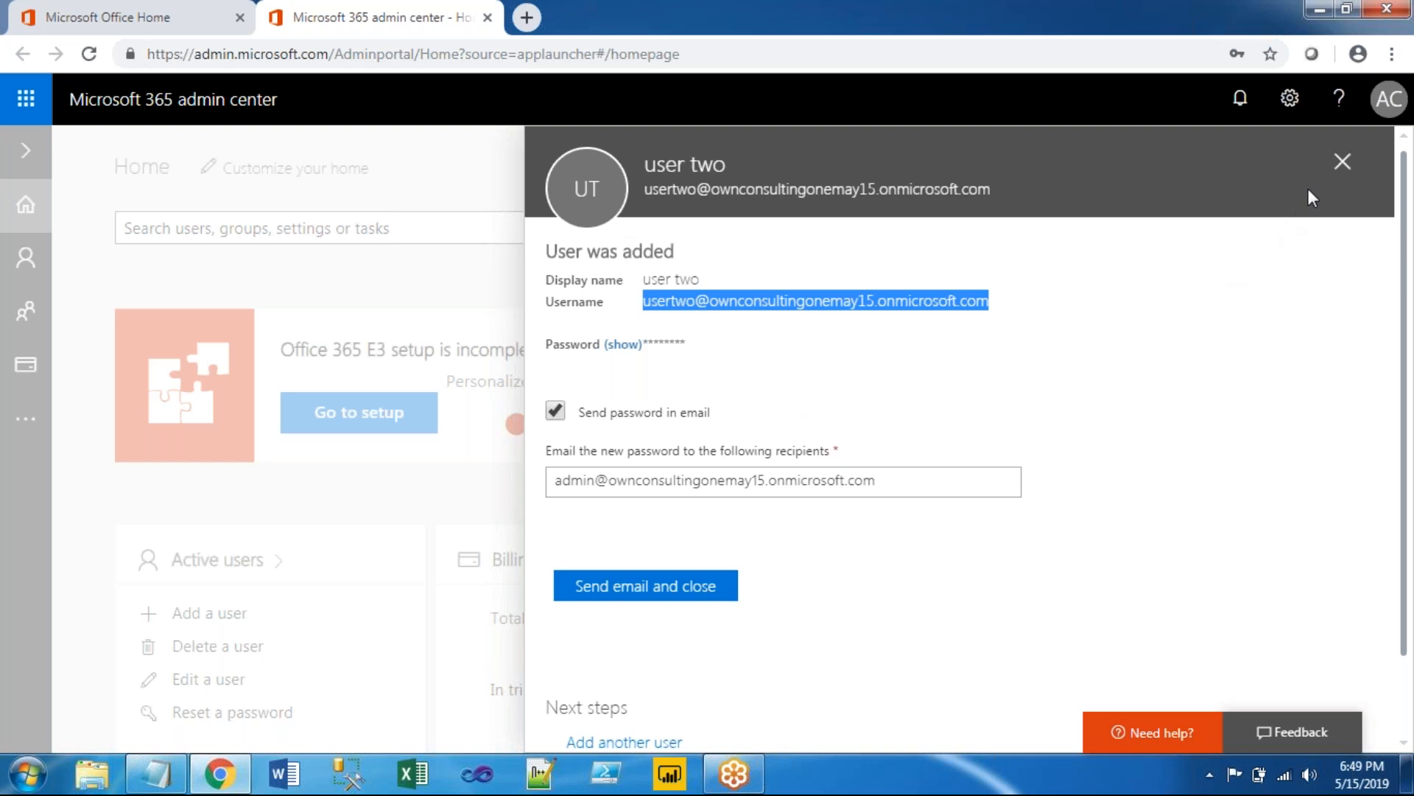
Close the details of the added user and dismiss the save-password and satisfaction survey prompts
left_click(1342, 162)
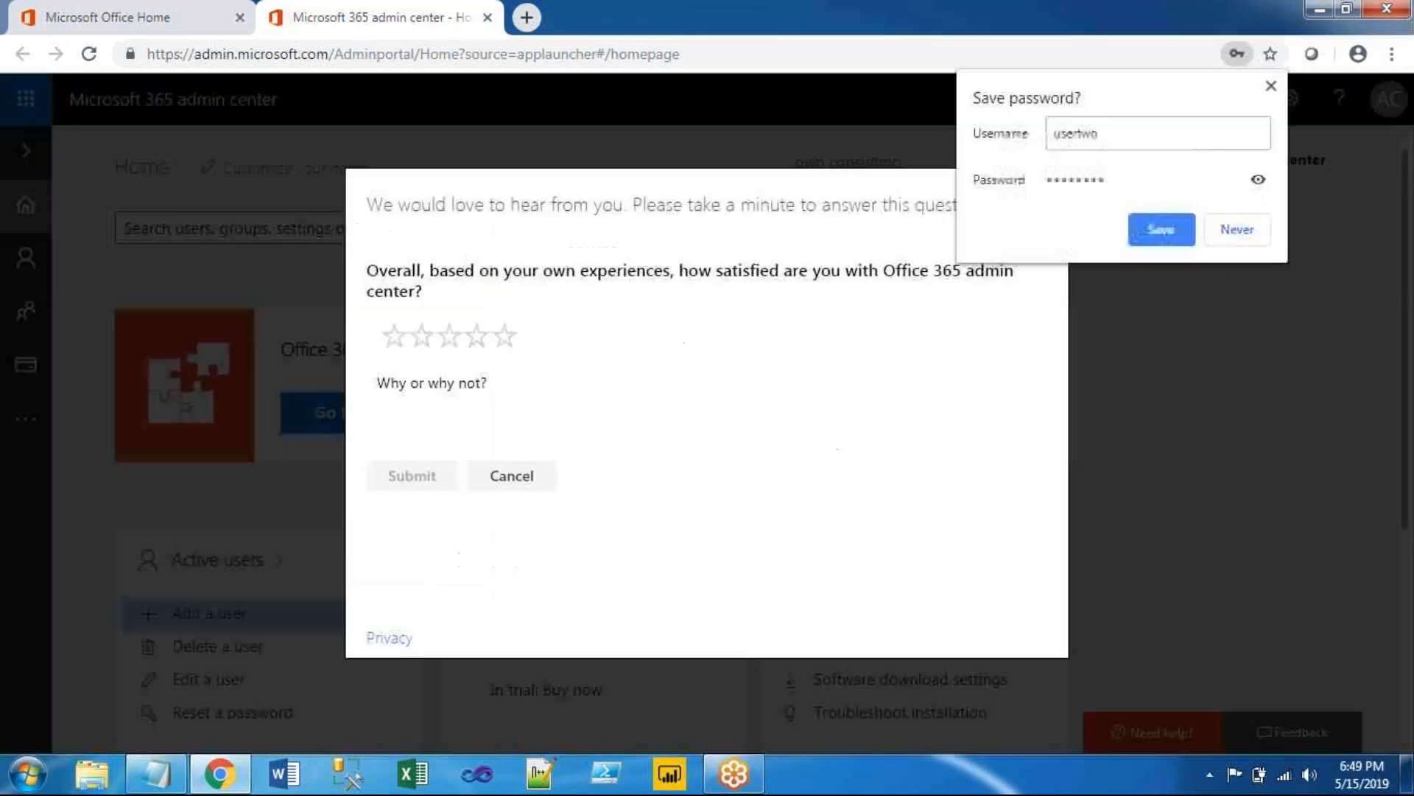
left_click(1271, 86)
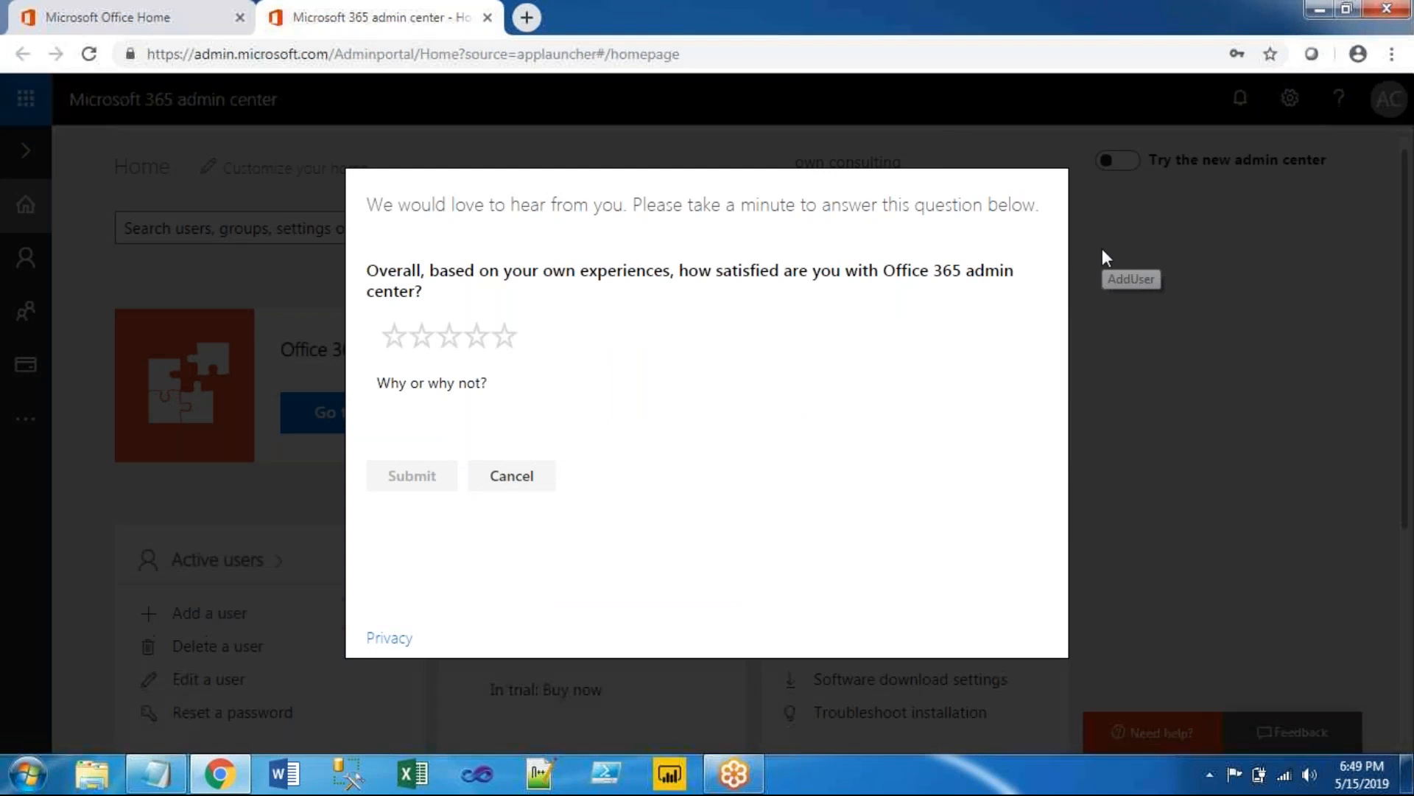
left_click(515, 479)
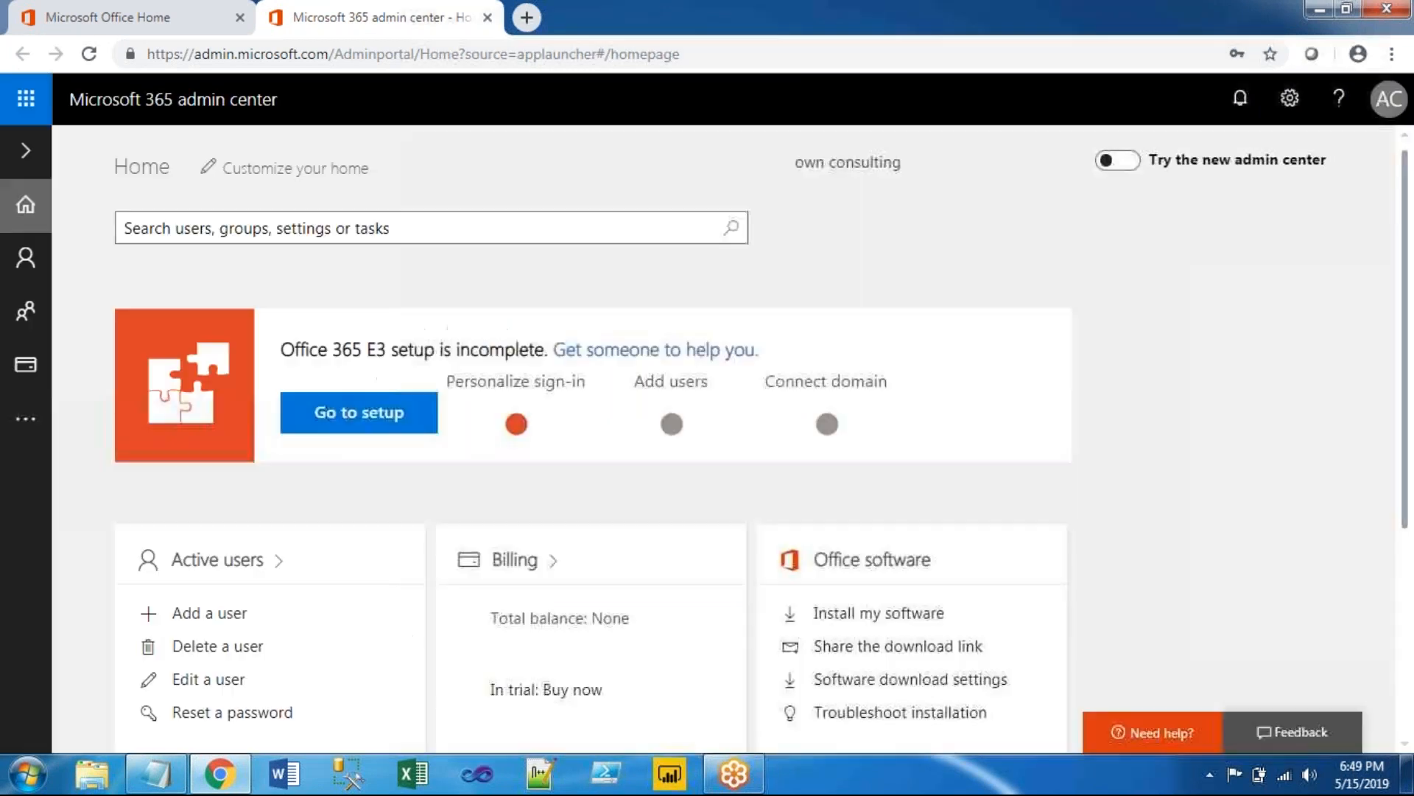
Open the powerbi.com website in a new browser tab
left_click(526, 18)
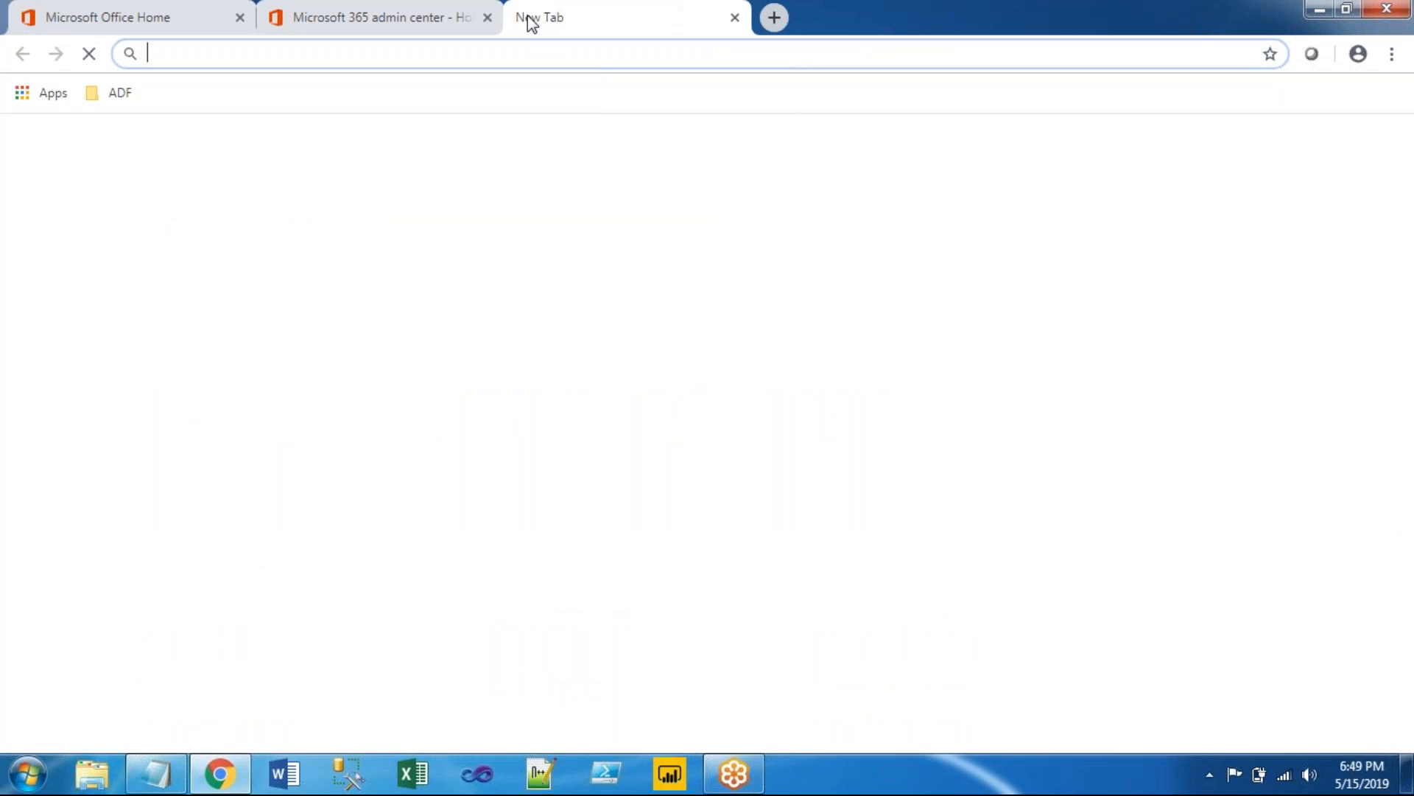
type("power")
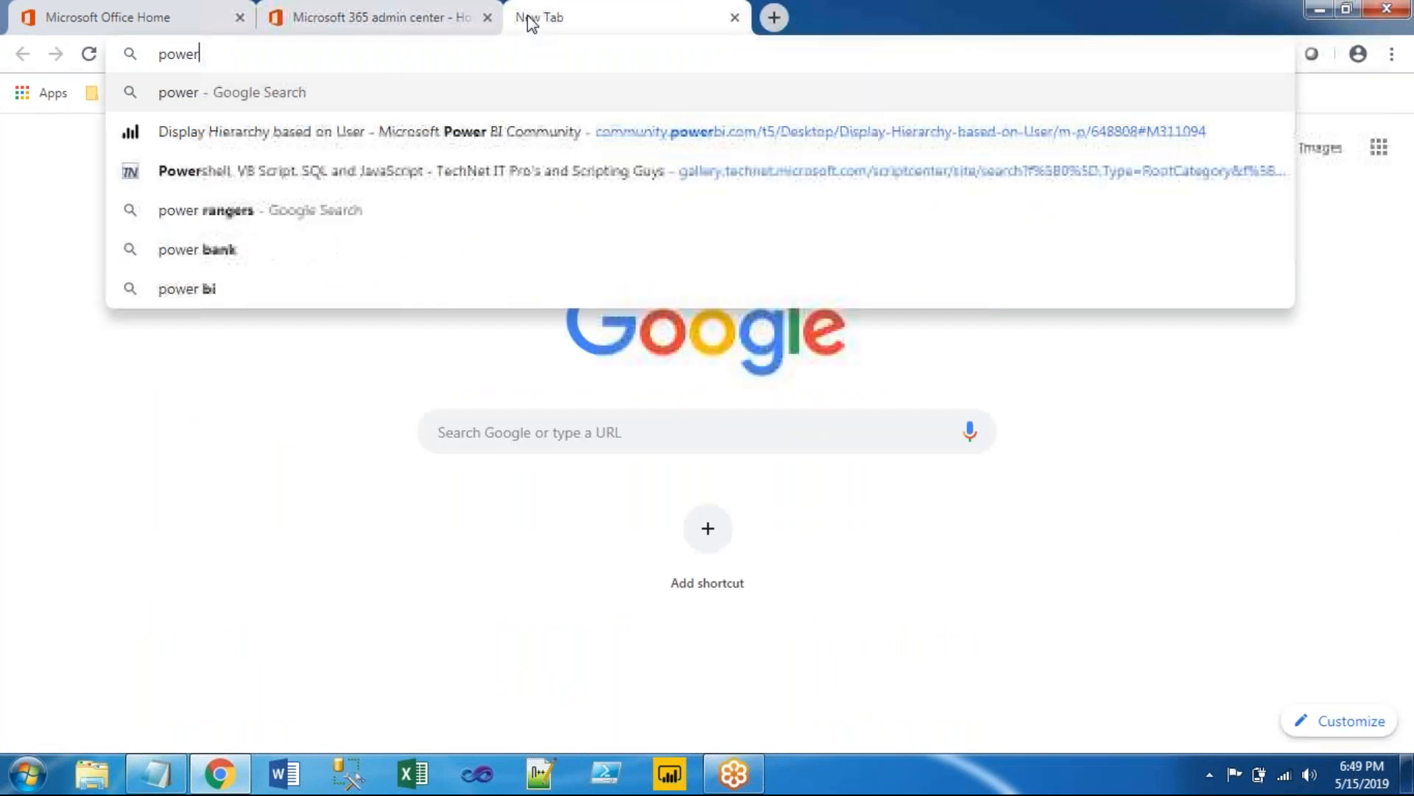
type("bi")
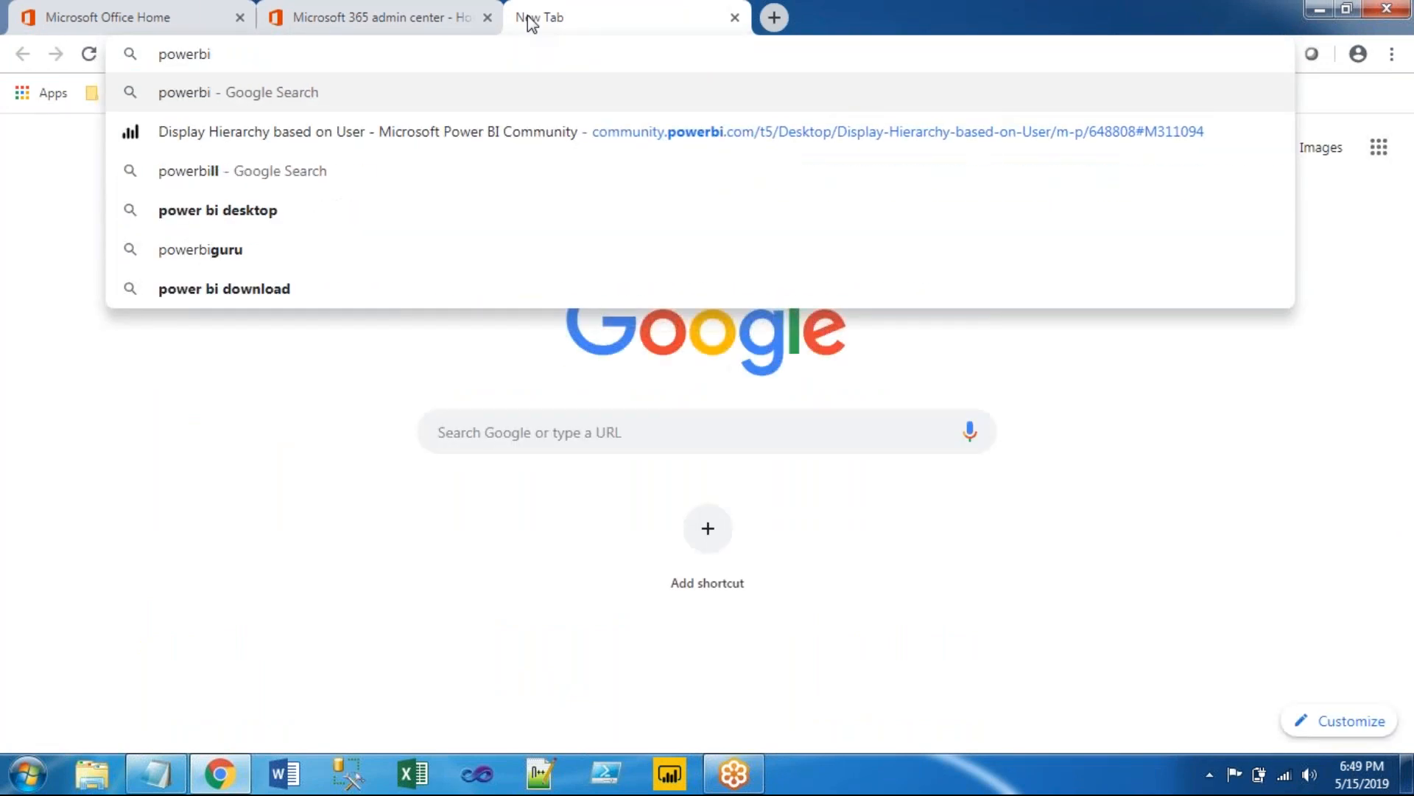
key("ctrl+Return")
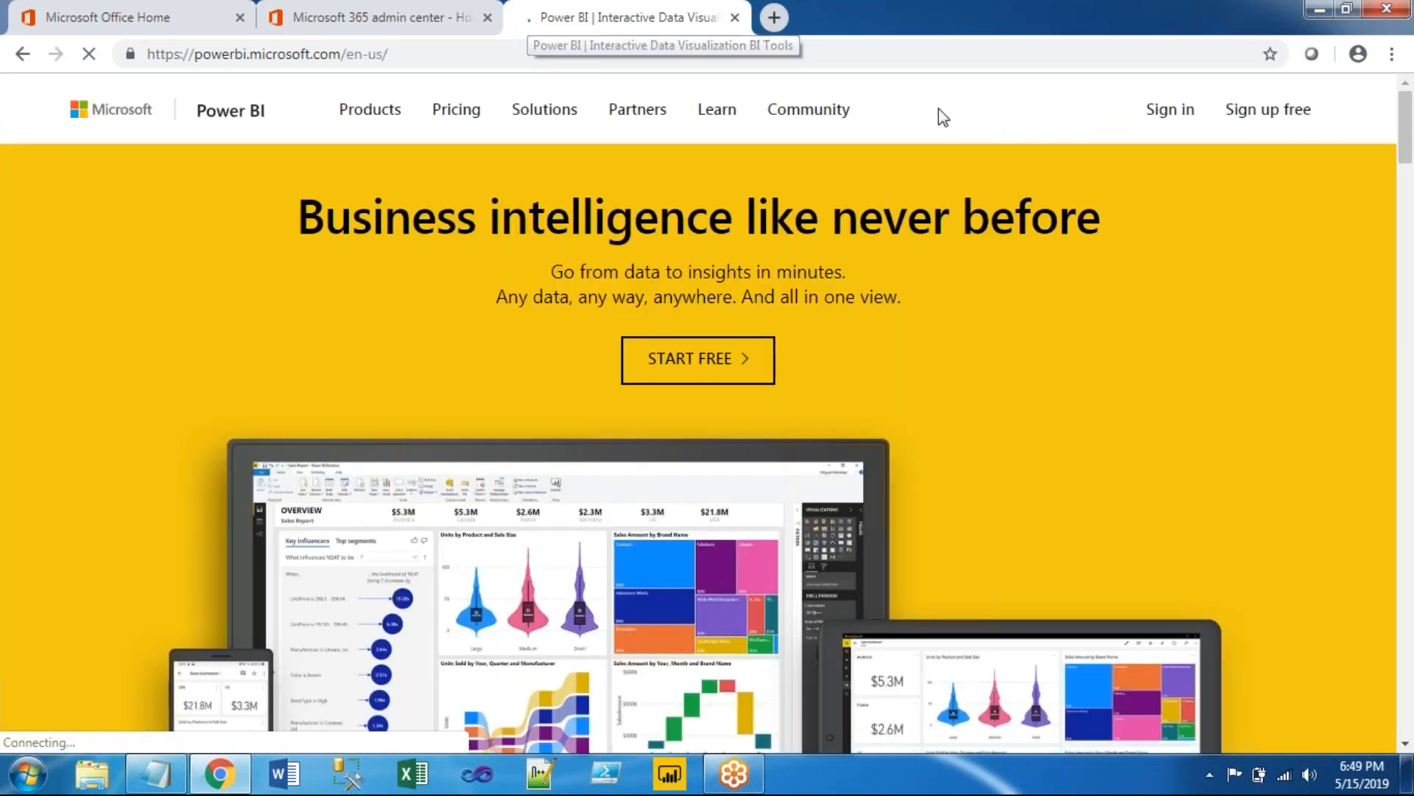
View the free sign-up page and the advanced download options for Power BI Desktop, and close the download page
left_click(1245, 118)
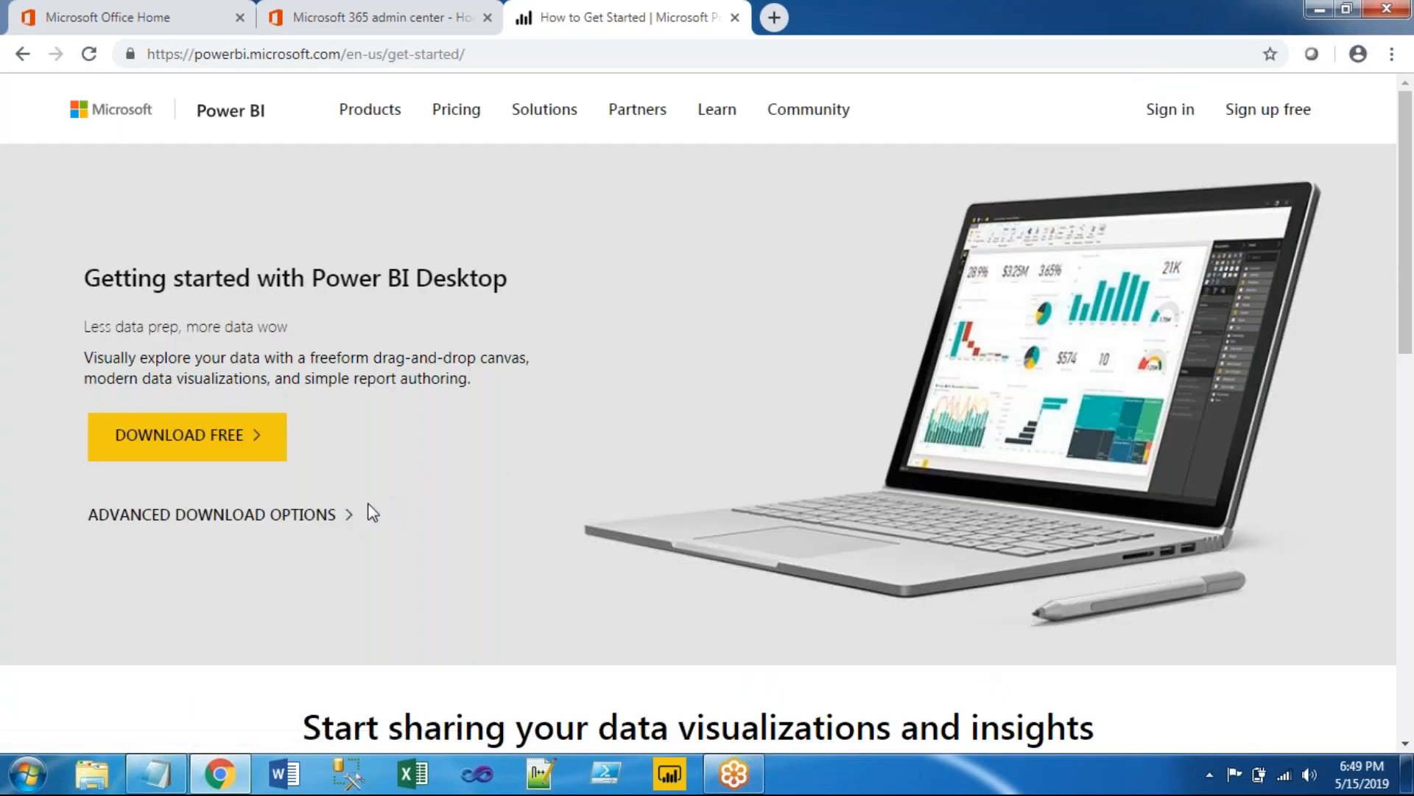
left_click(344, 525)
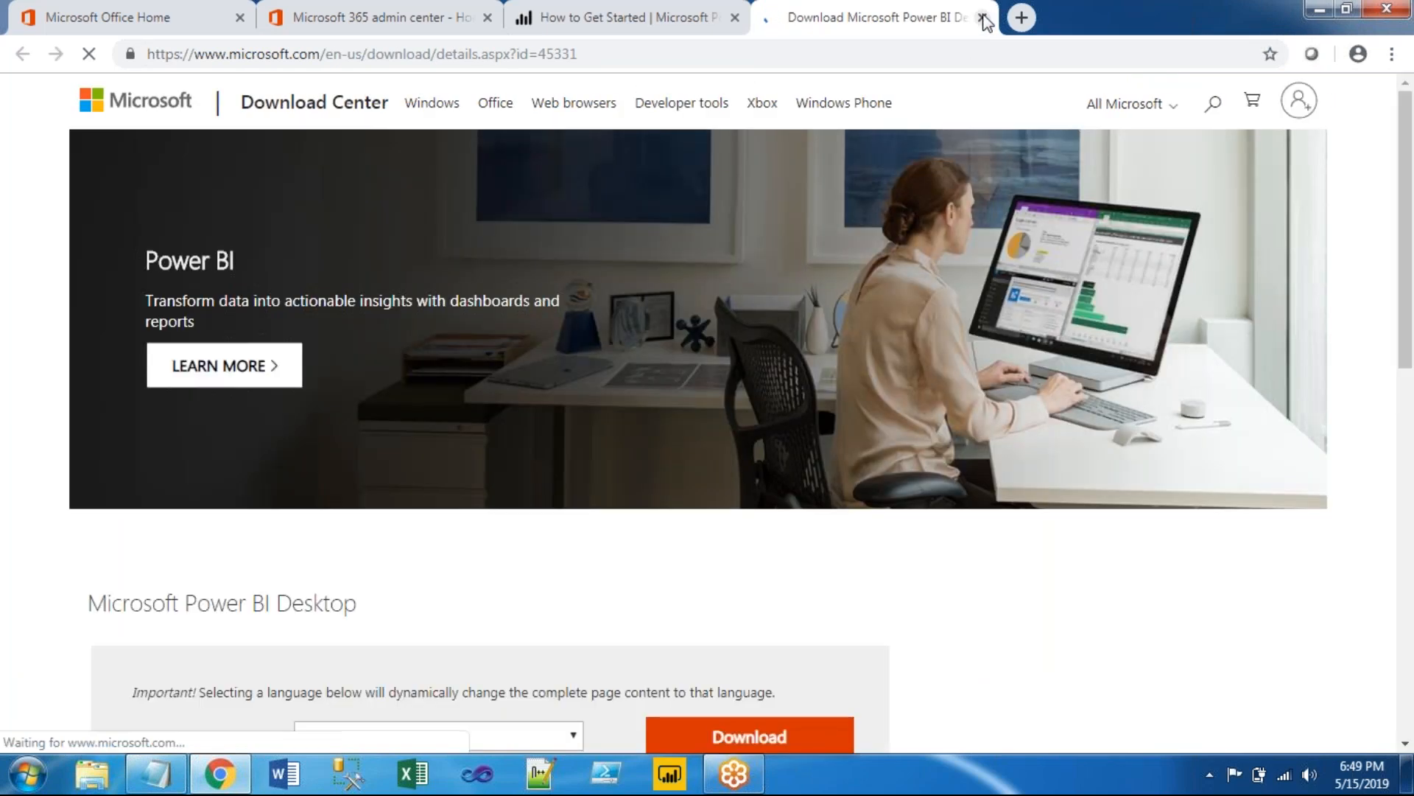
left_click(983, 15)
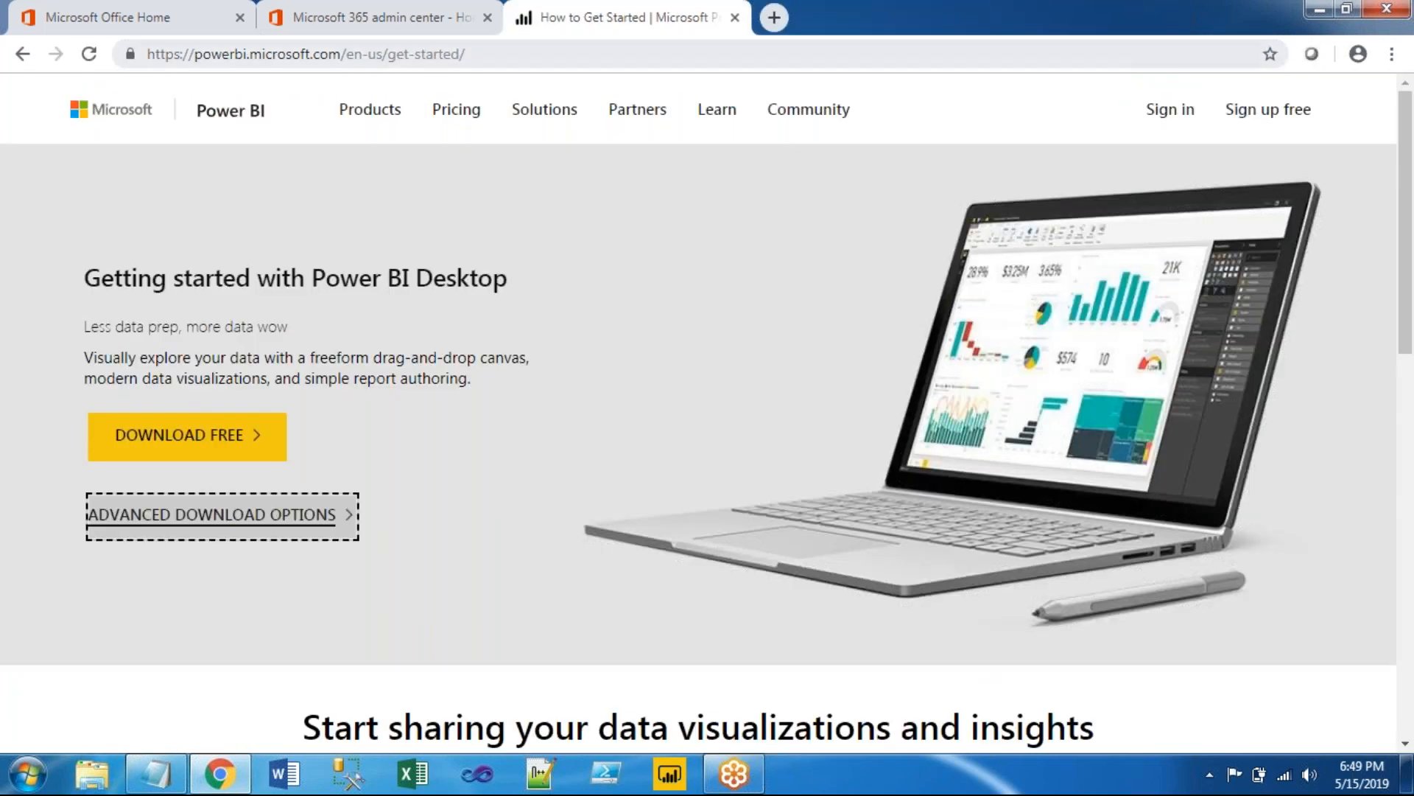
Sign in to Power BI with the admin account and complete the sign-up without inviting more people
left_click(1155, 101)
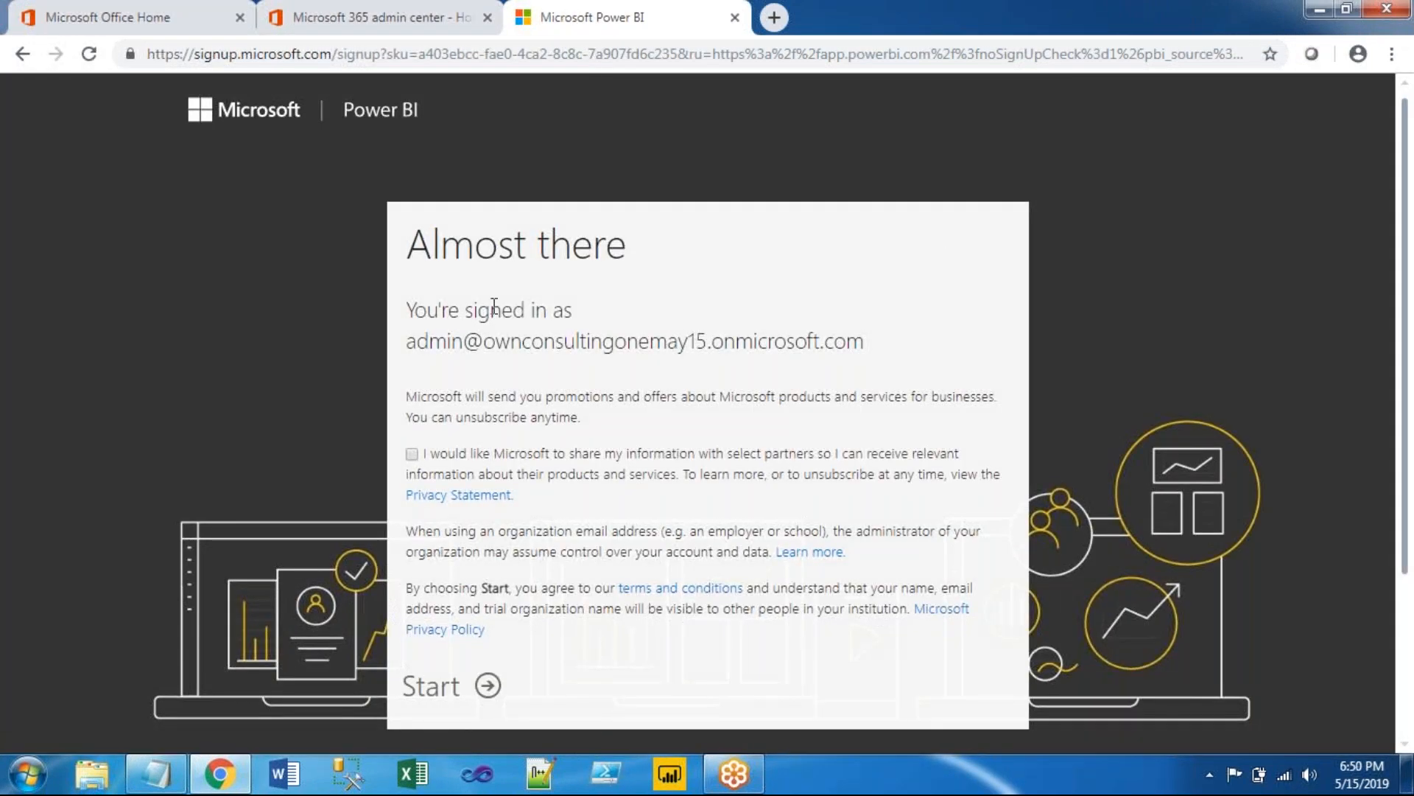
left_click(435, 688)
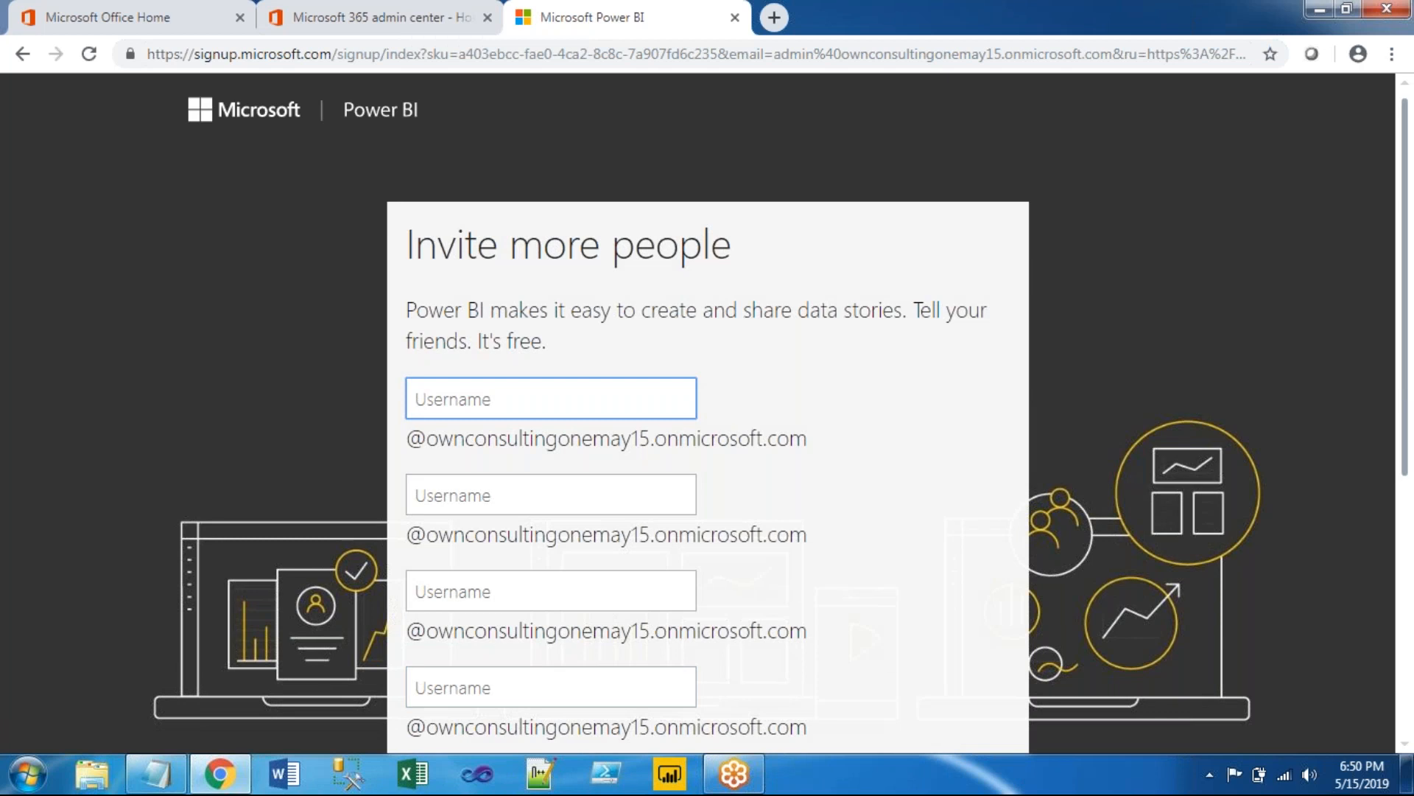
scroll(529, 744, "down", 5)
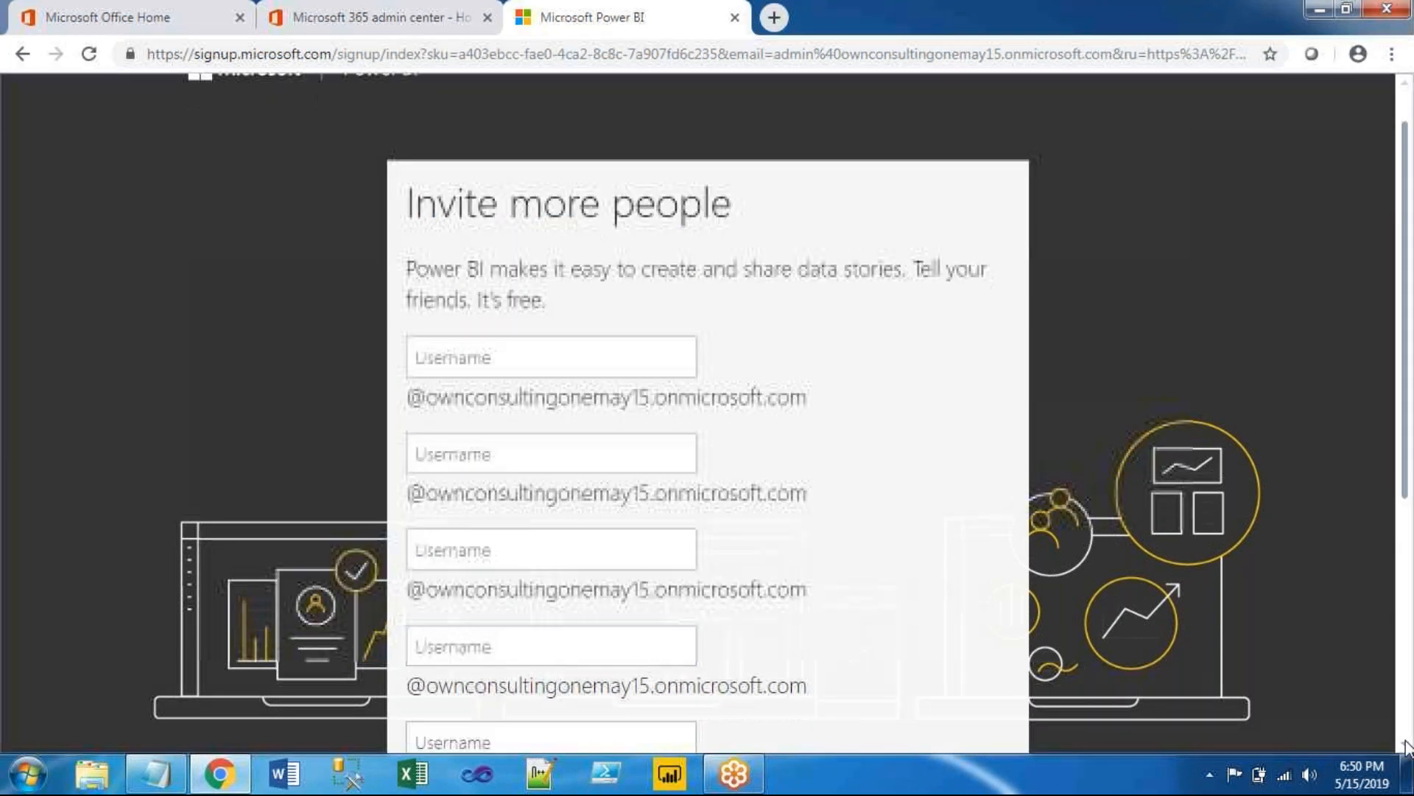
left_click(417, 638)
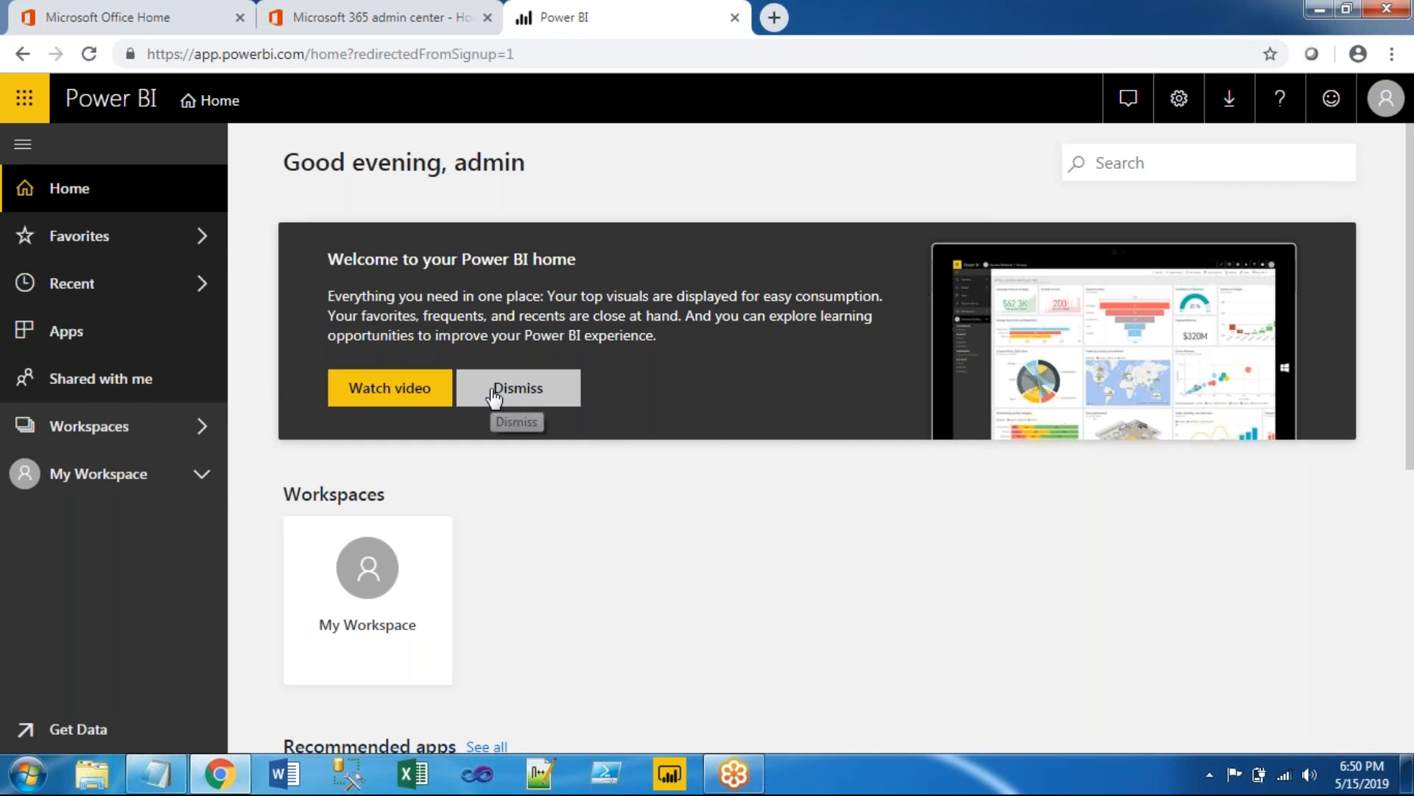
Dismiss the Power BI home welcome banner and look through the settings options
left_click(518, 388)
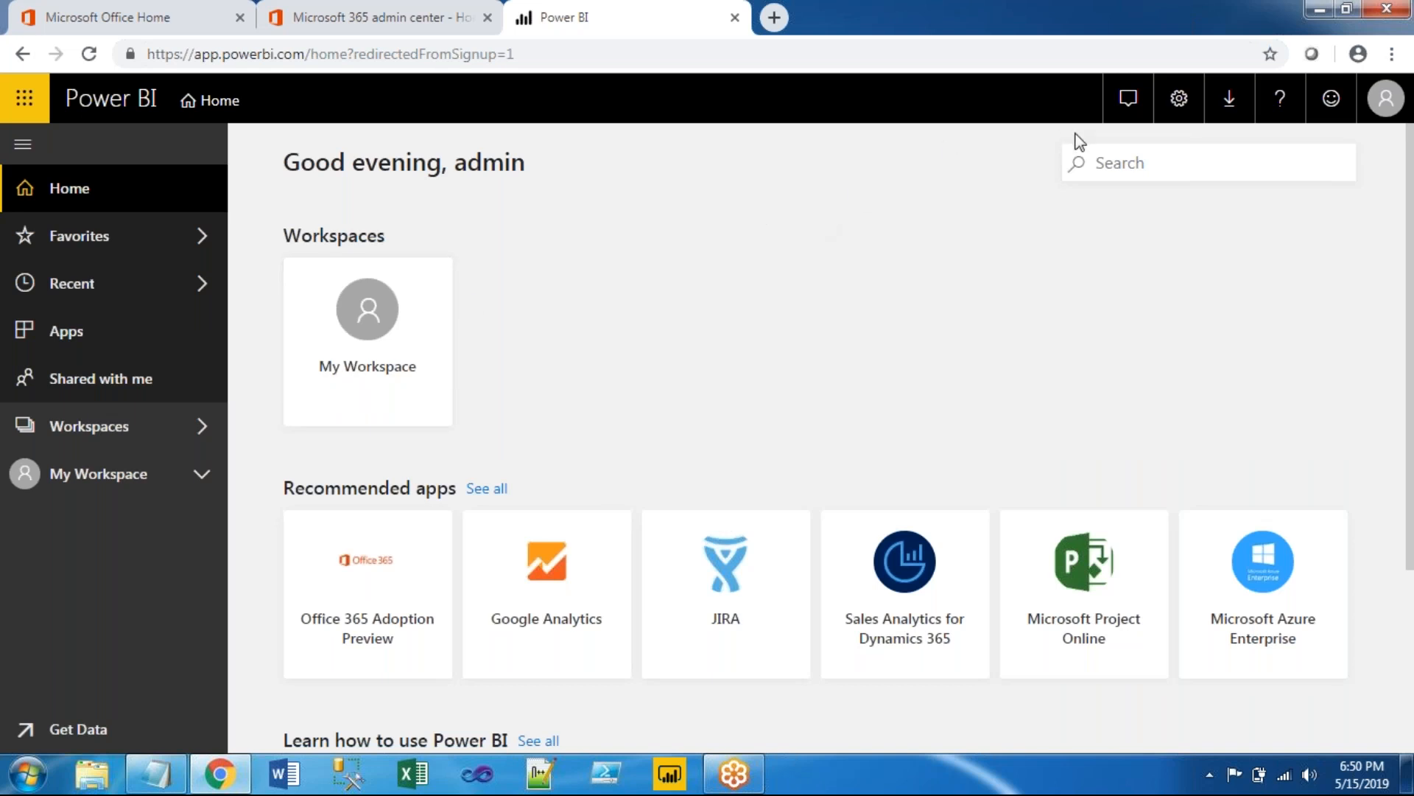
left_click(1180, 103)
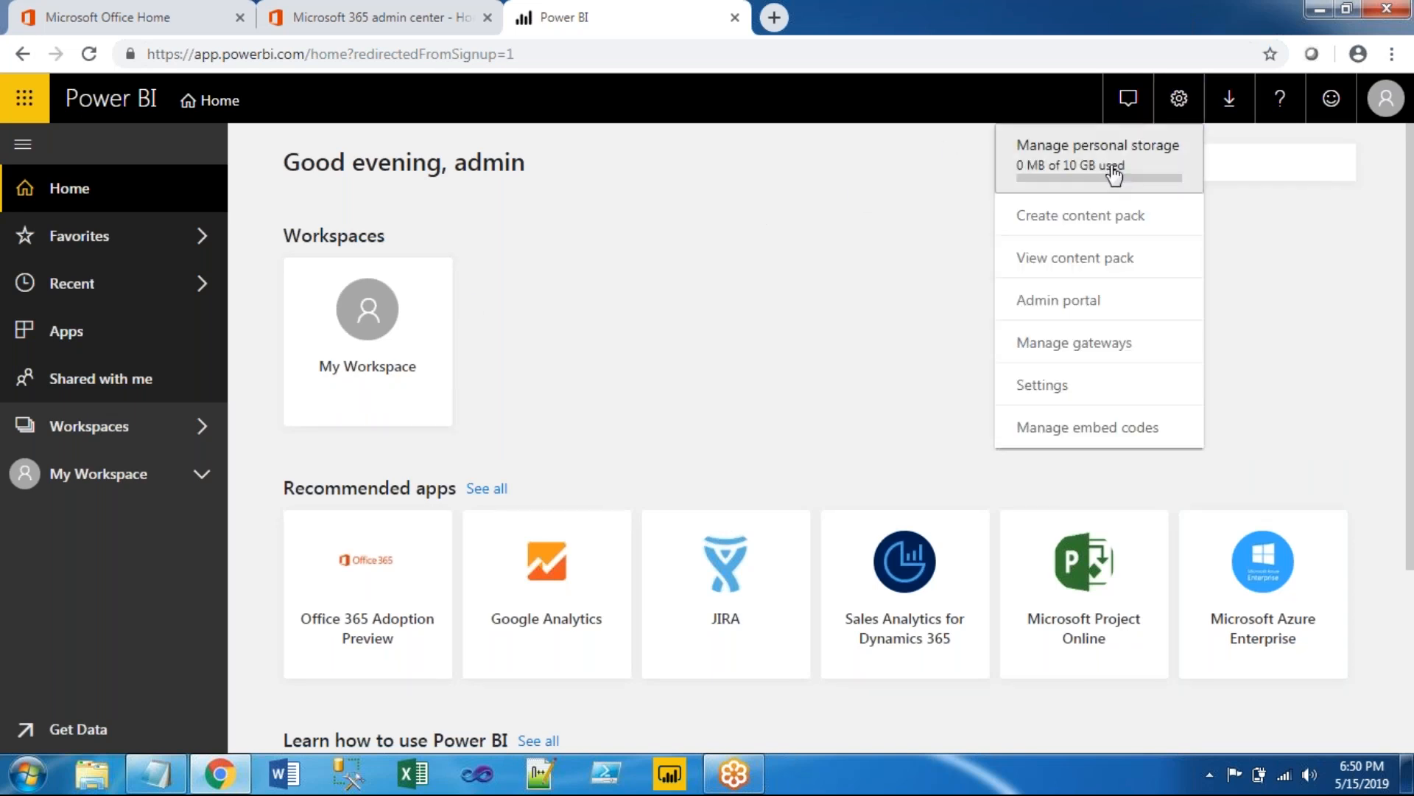
left_click(887, 264)
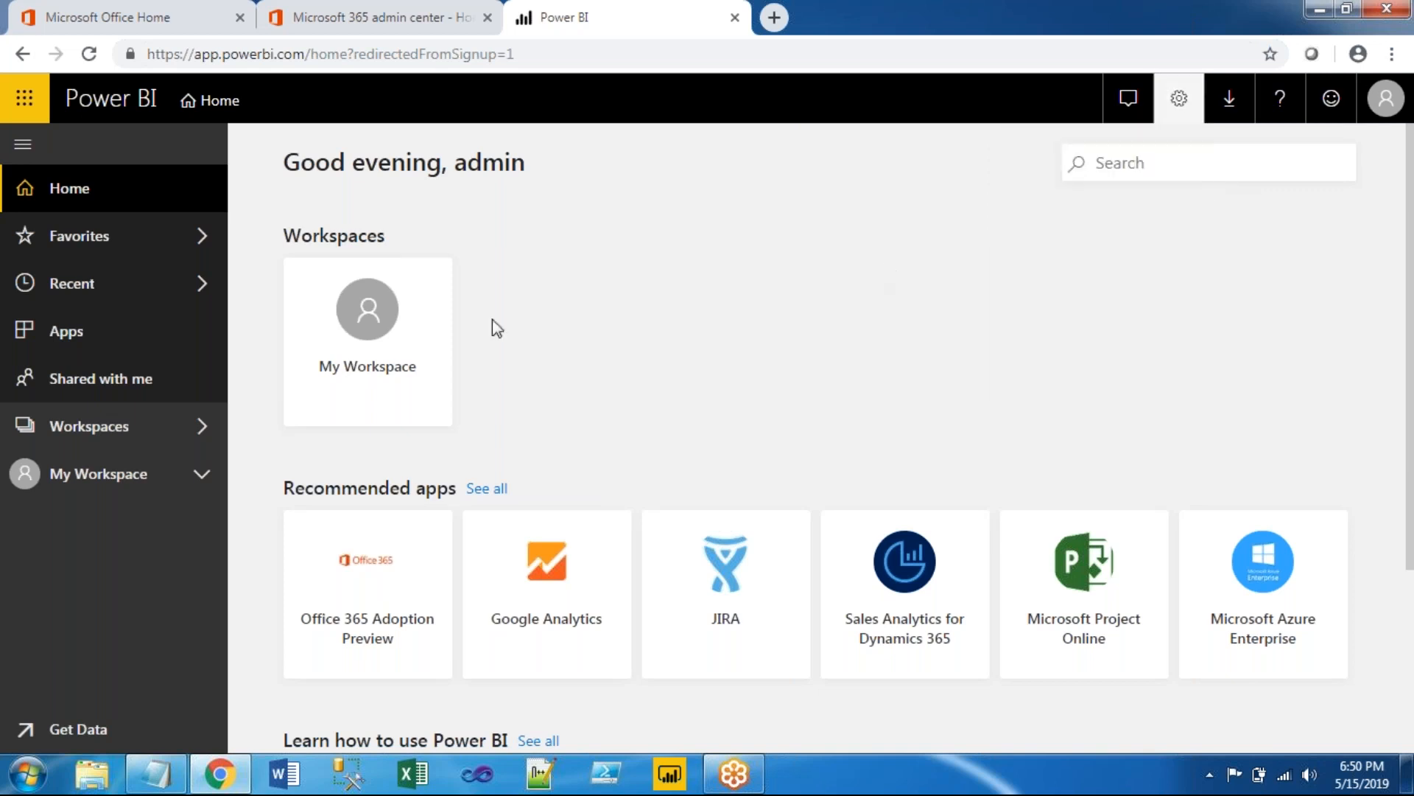
Try to create an app workspace and start the 60-day free Power BI Pro trial for the admin account
left_click(204, 427)
left_click(328, 607)
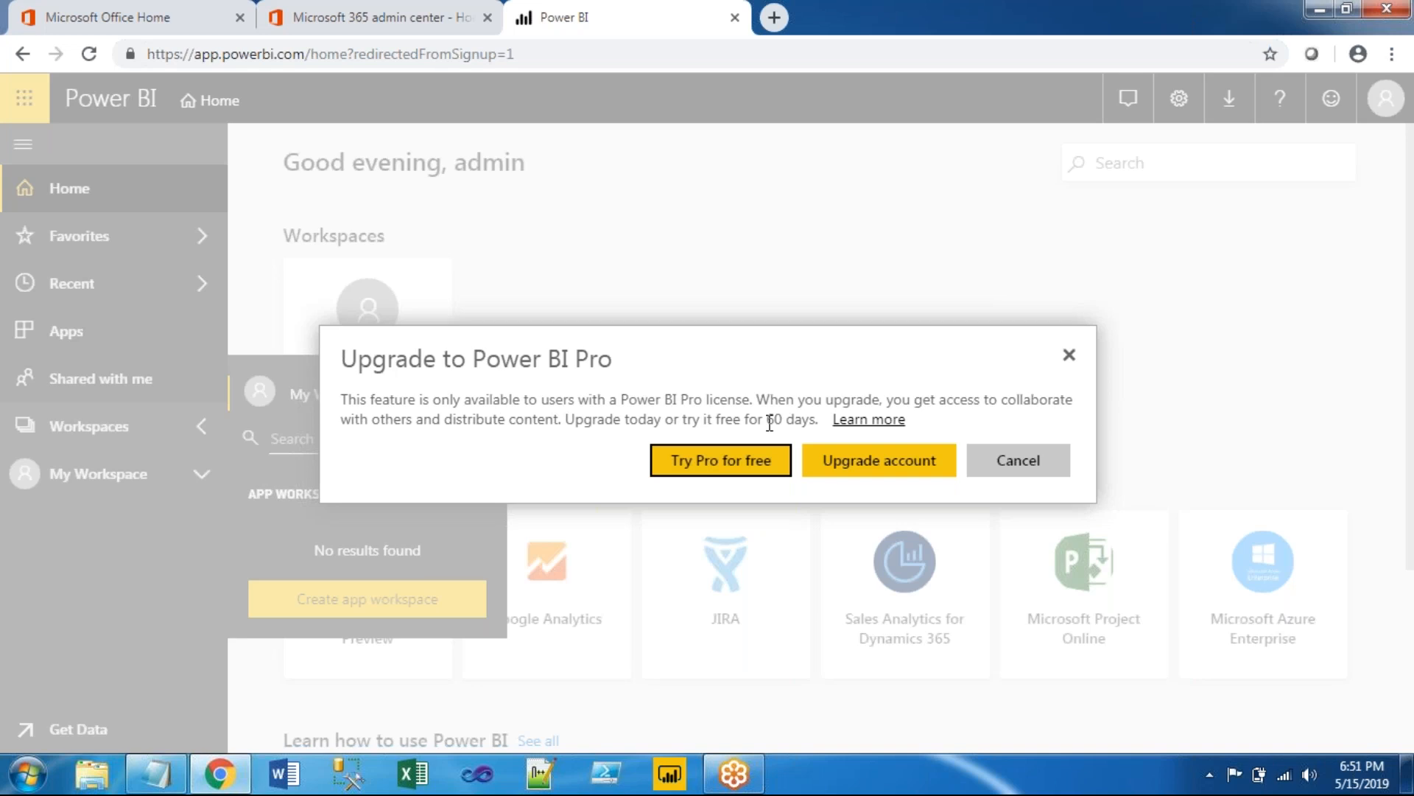
left_click(750, 464)
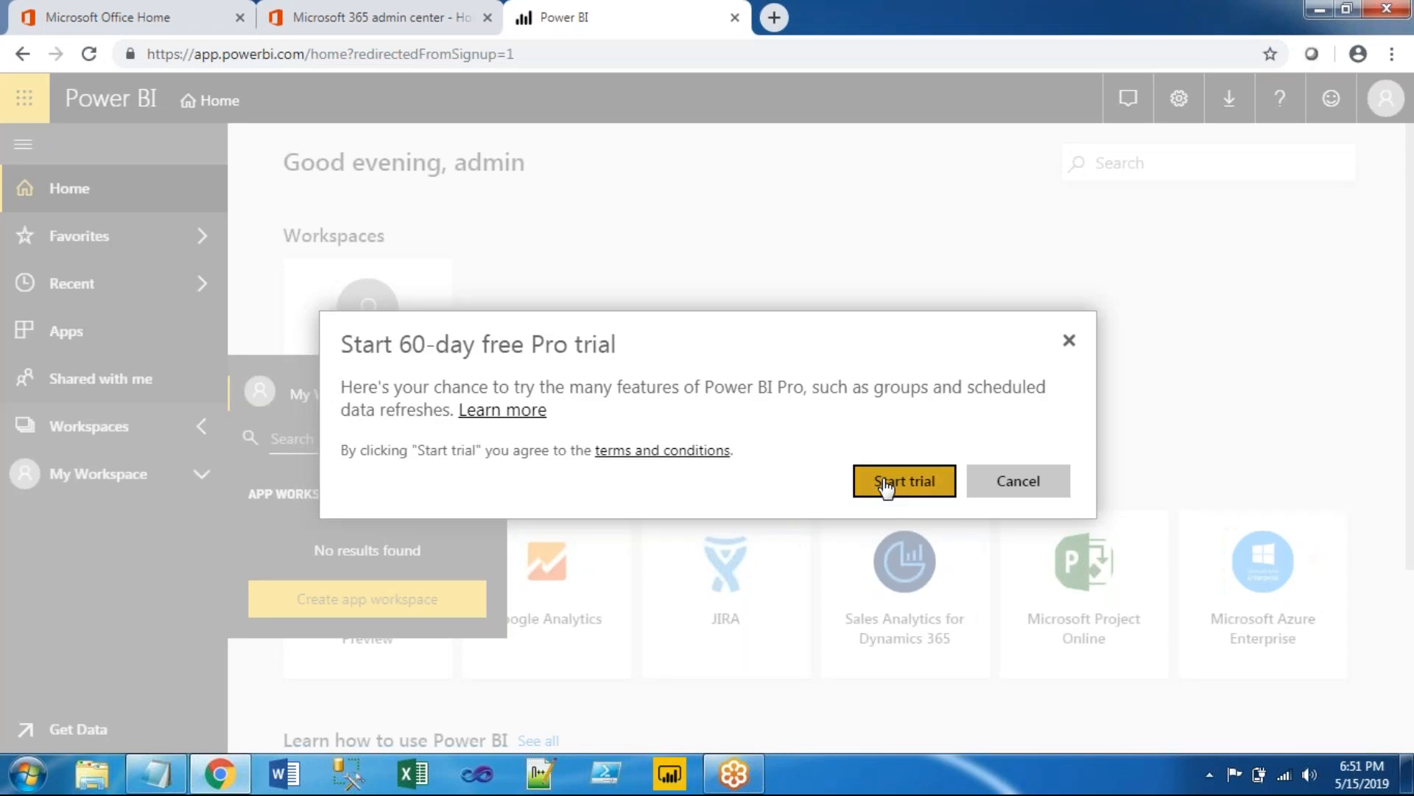
left_click(894, 484)
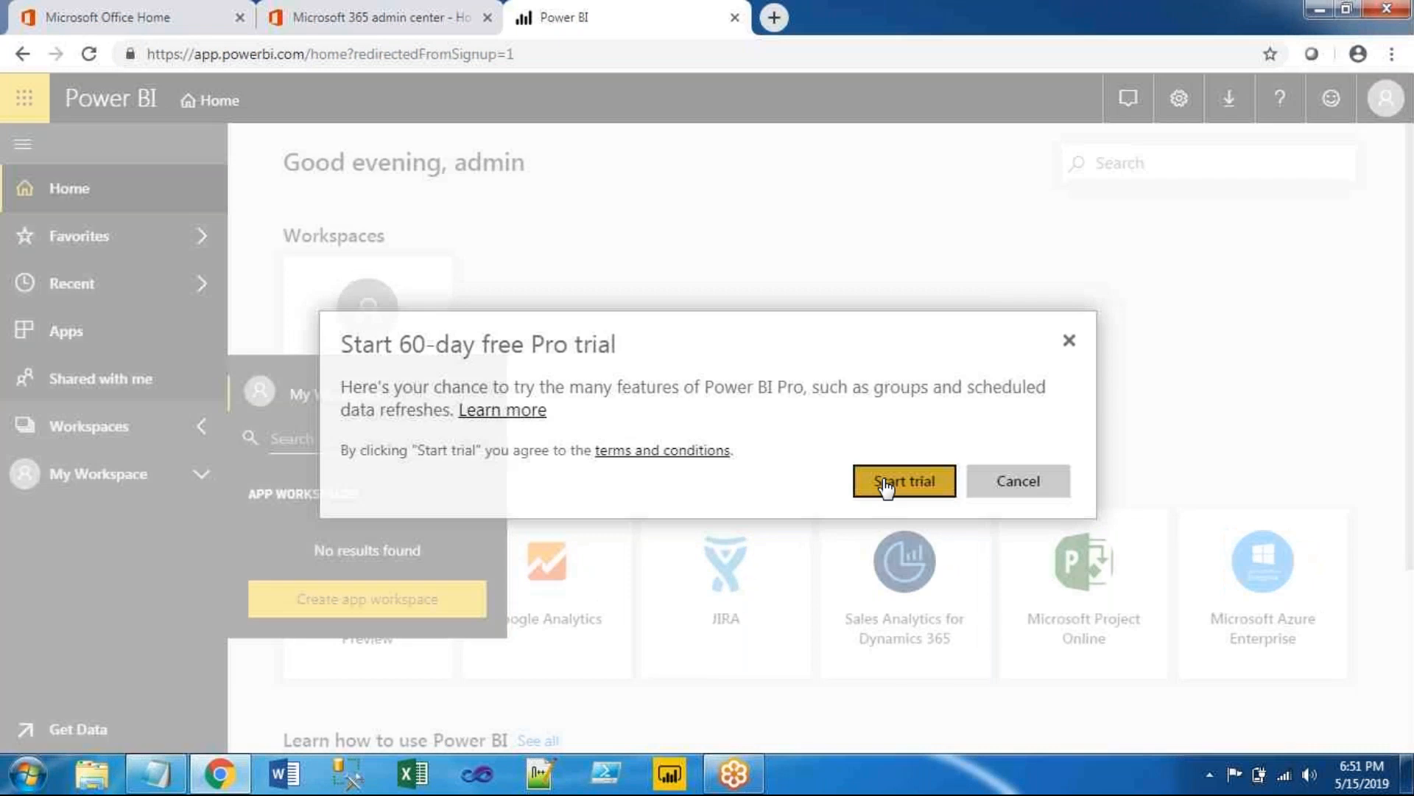
left_click(1024, 454)
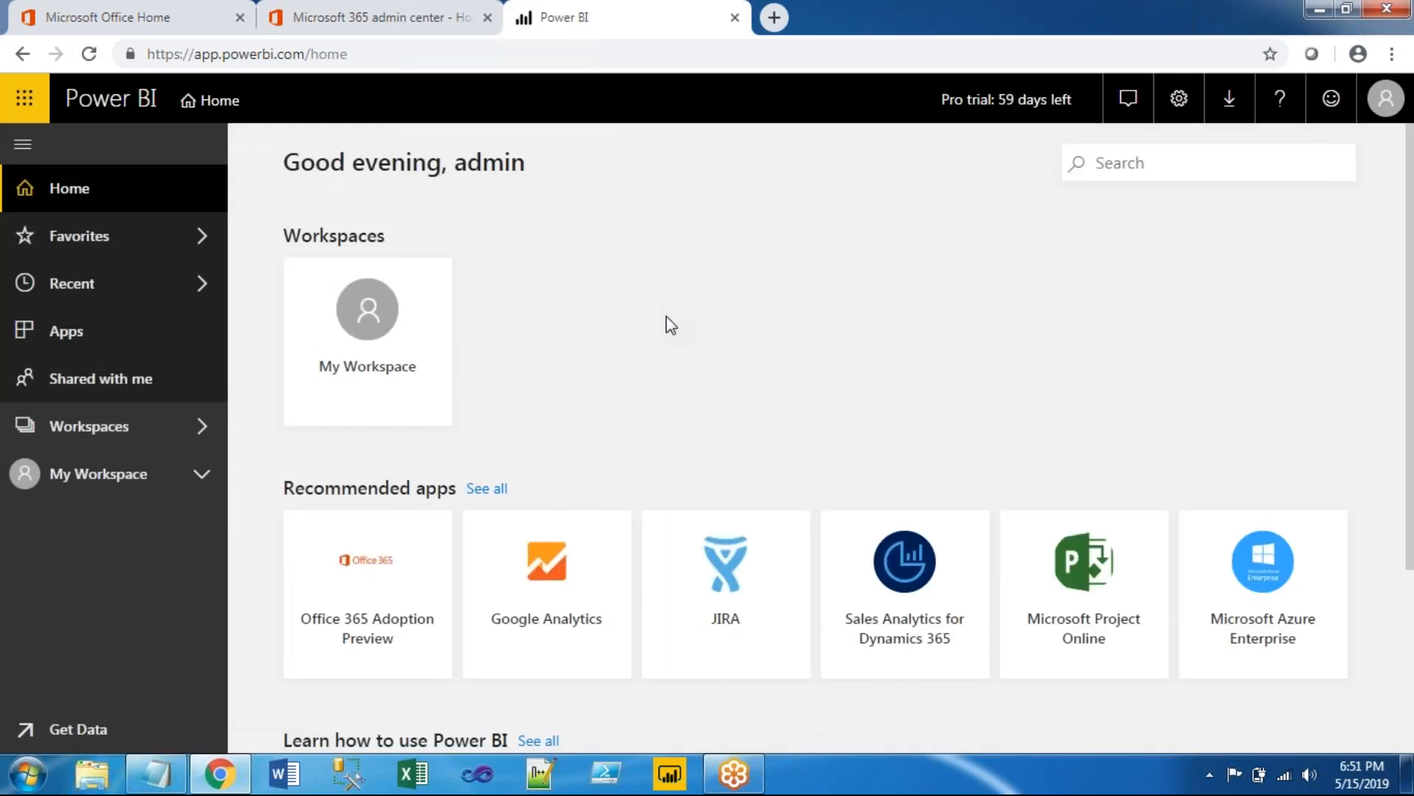
Sign the admin account out of Power BI and reopen the powerbi.com website
left_click(1385, 109)
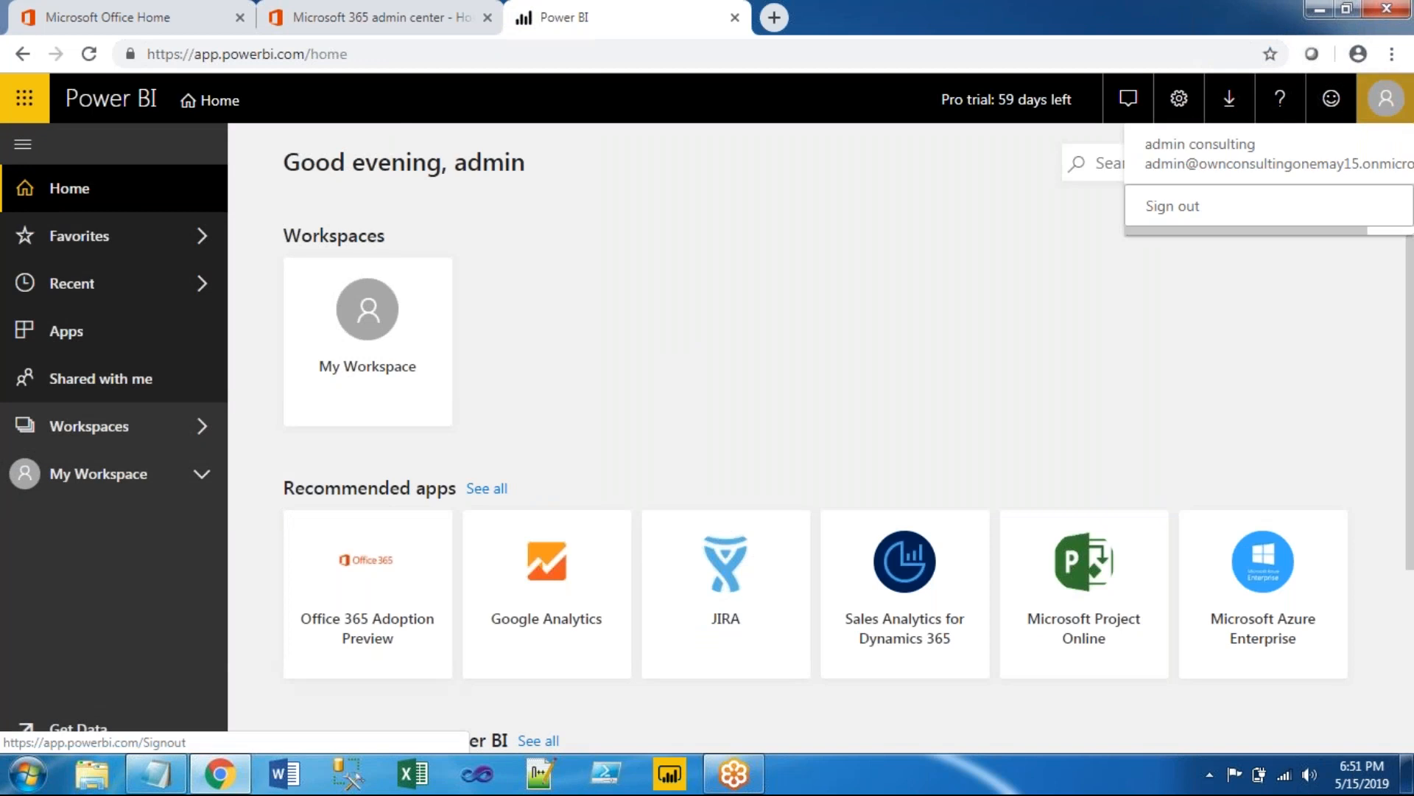
left_click(1258, 216)
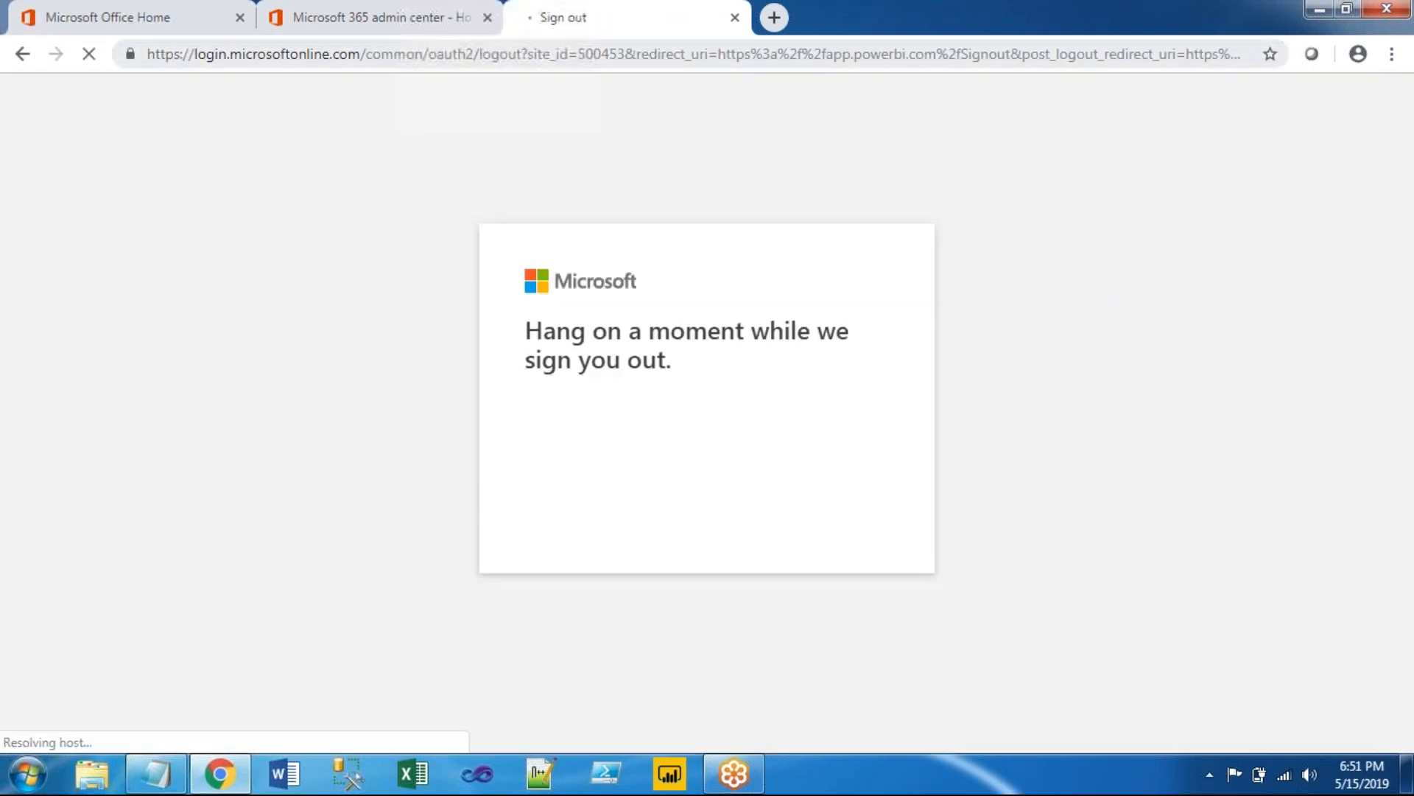
key("ctrl+l")
type("powerbi.com")
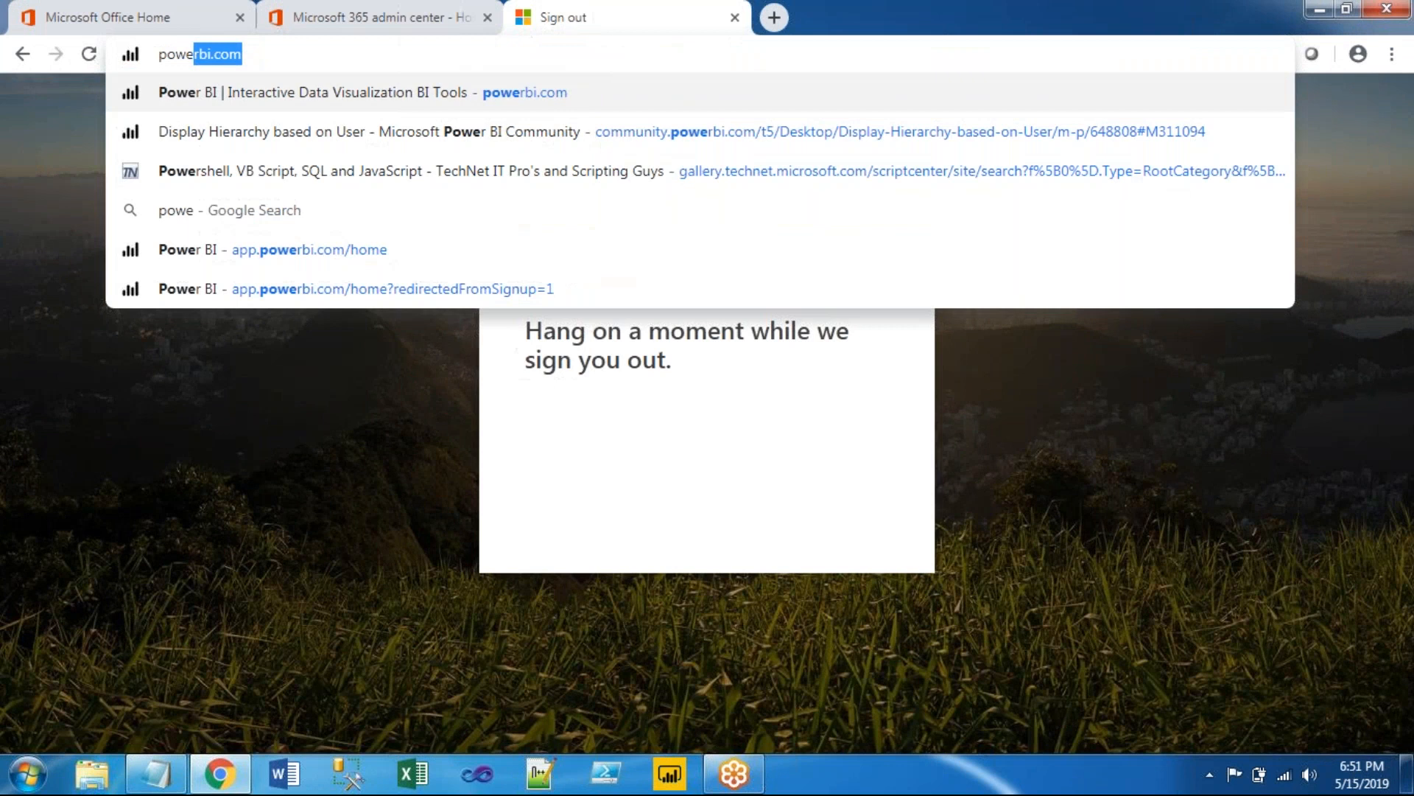
key("Return")
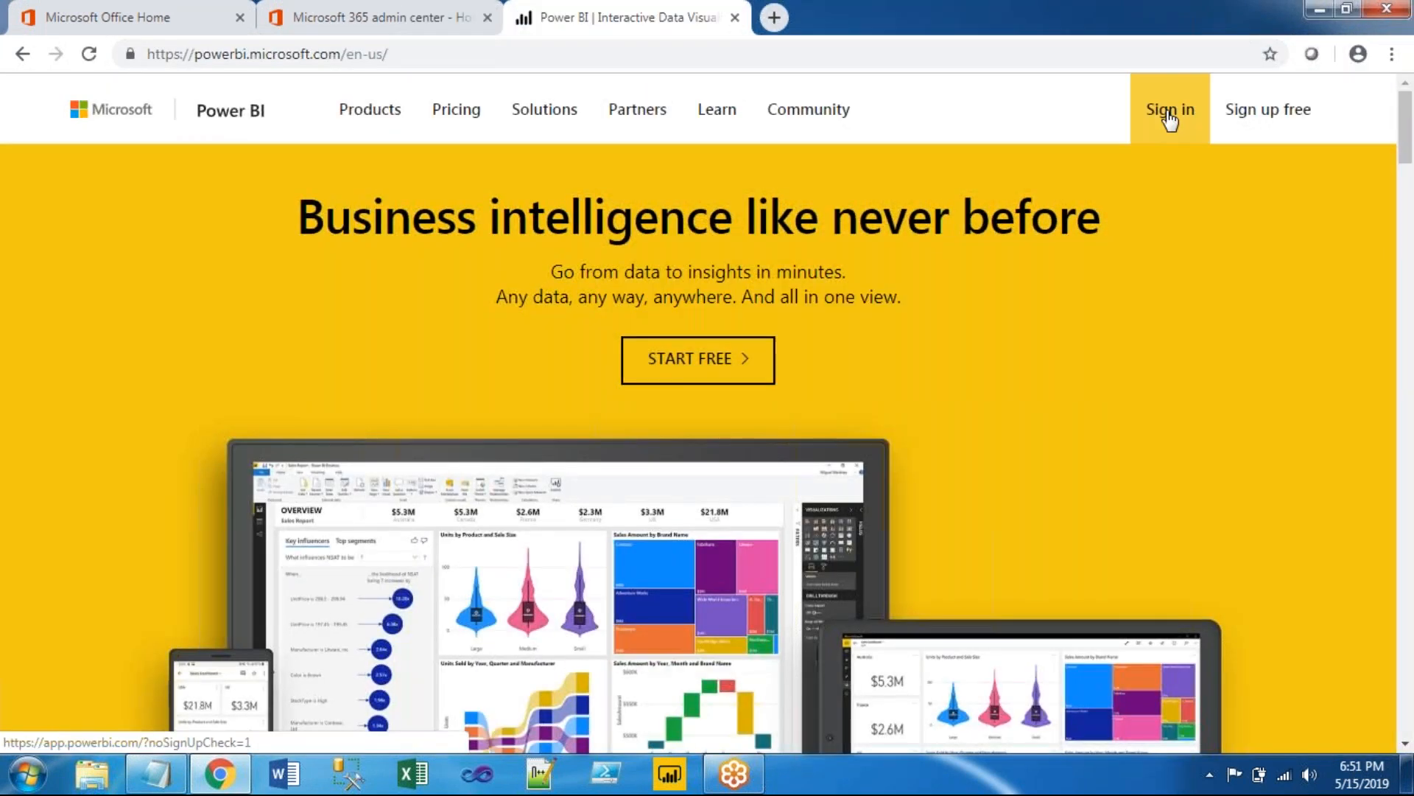
Sign in to Power BI as user one with the username copied from the Notepad note and the account password
left_click(1169, 114)
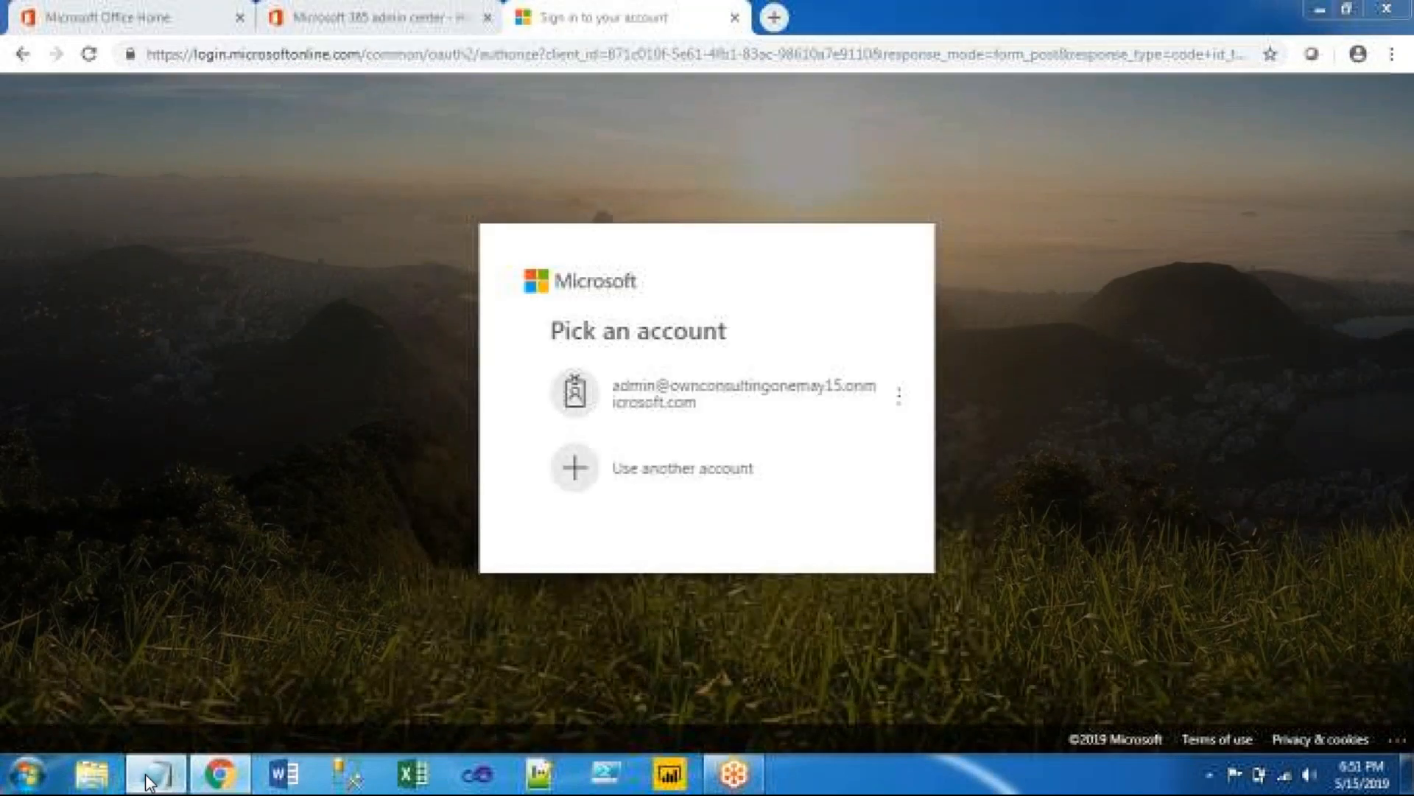
left_click(151, 780)
double_click(582, 286)
key("ctrl+c")
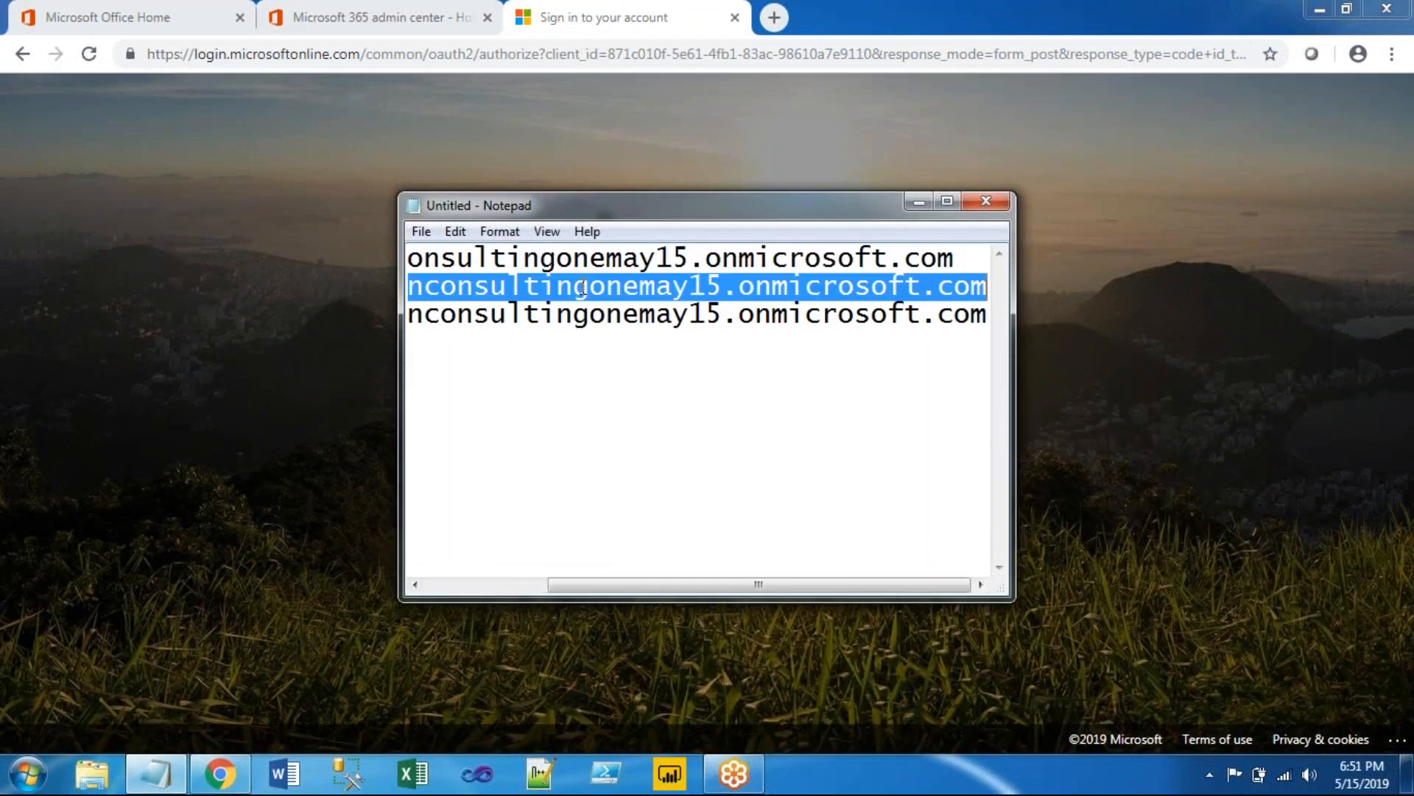
left_click(174, 416)
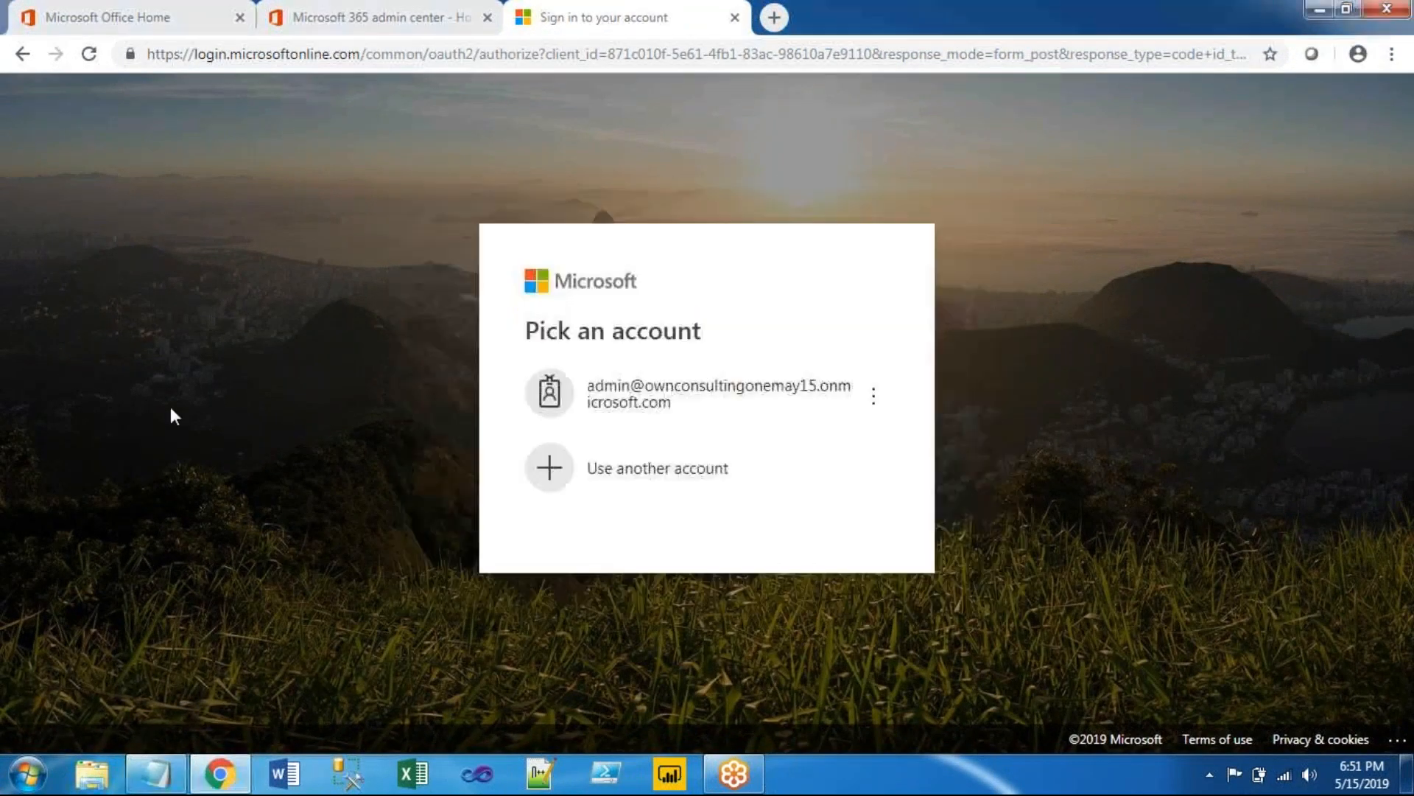
left_click(616, 474)
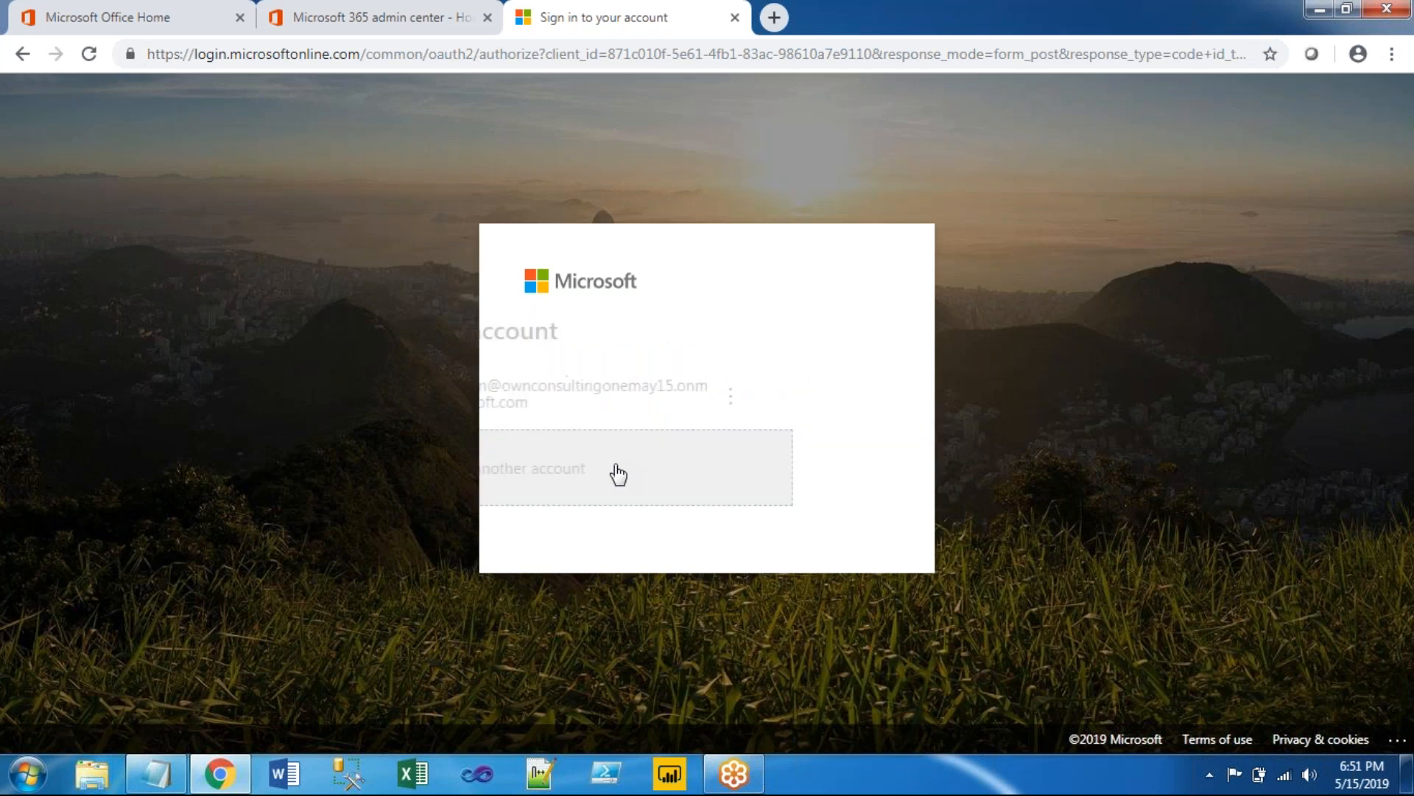
key("ctrl+v")
left_click(798, 514)
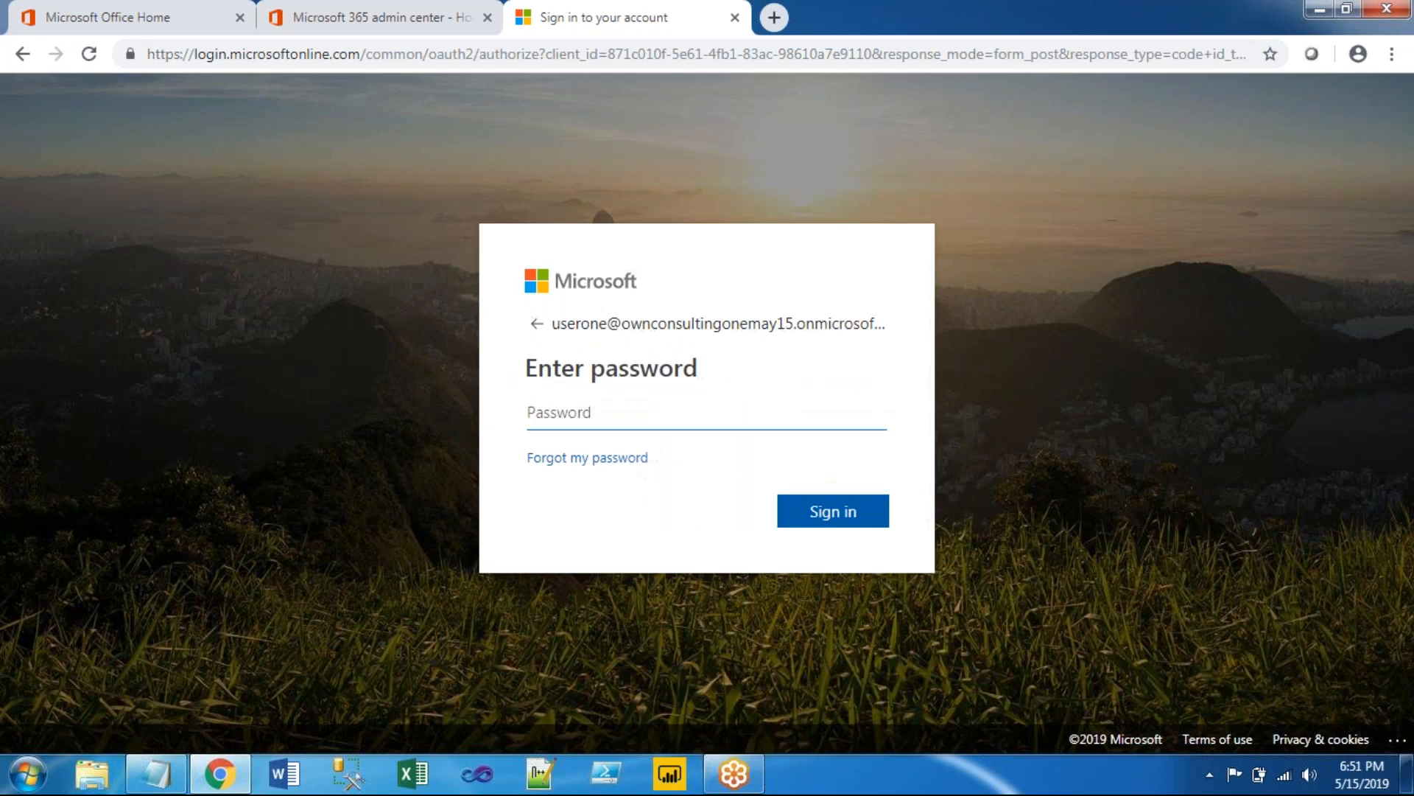
type("•")
key("Return")
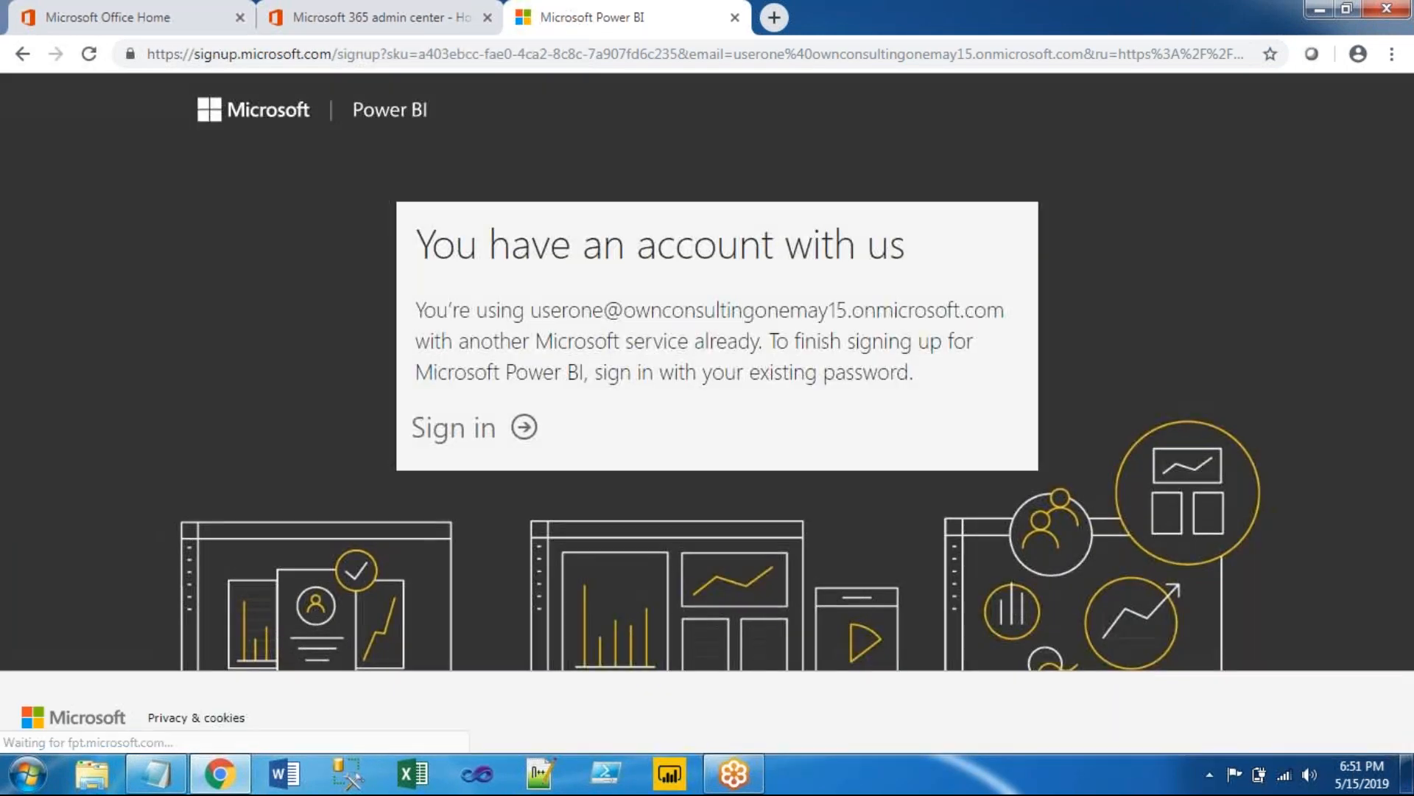
Complete the Power BI sign-up for user one without inviting more people
left_click(479, 435)
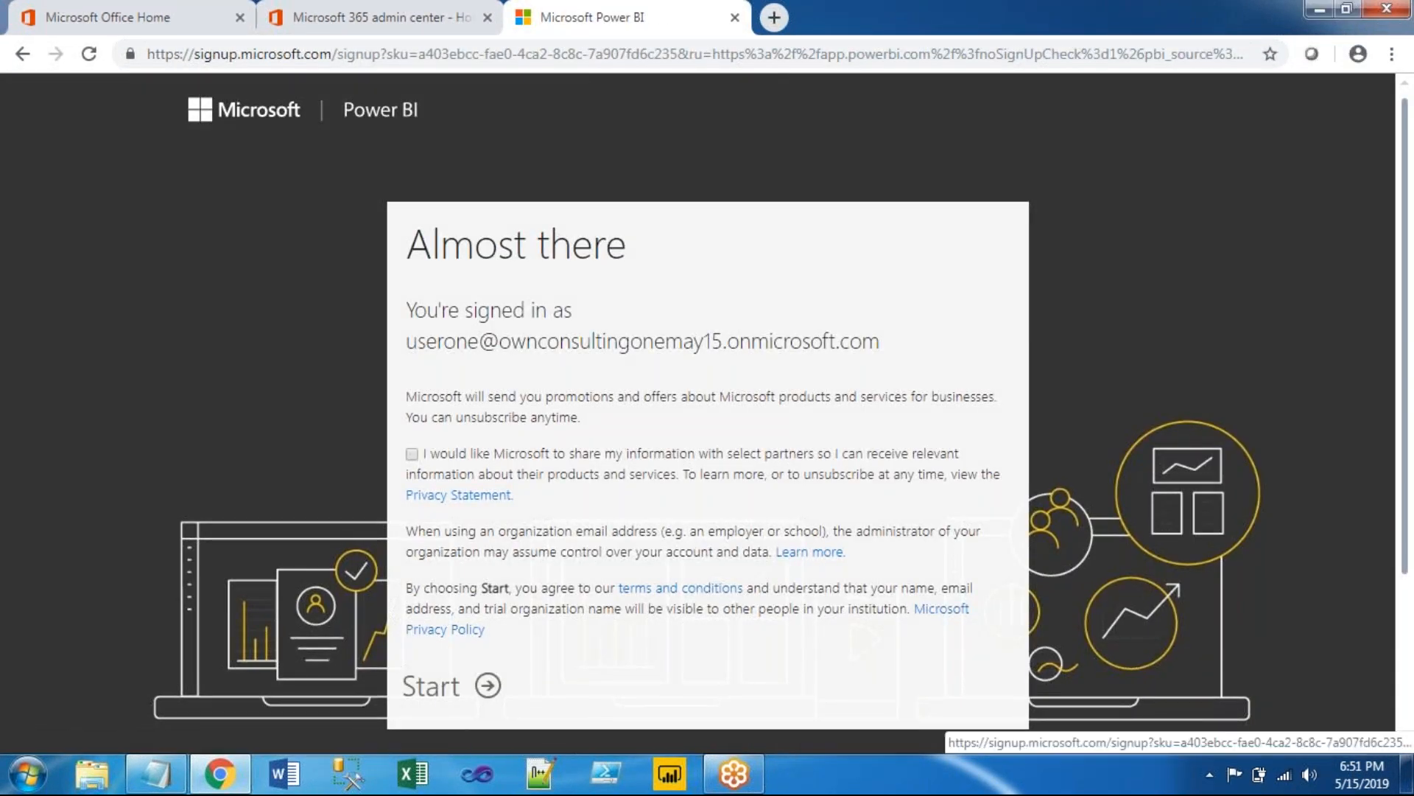
left_click(416, 687)
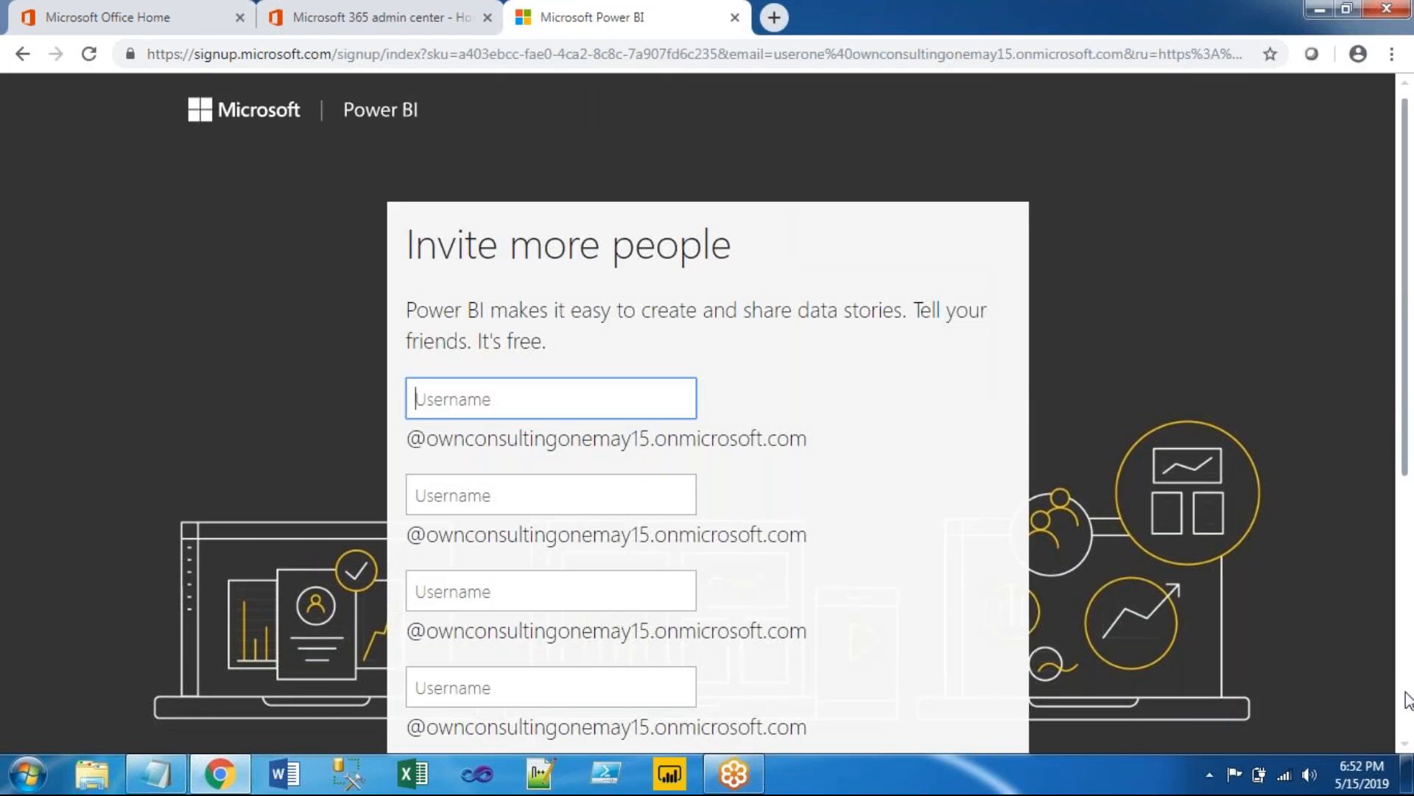
scroll(776, 621, "down", 5)
left_click(421, 490)
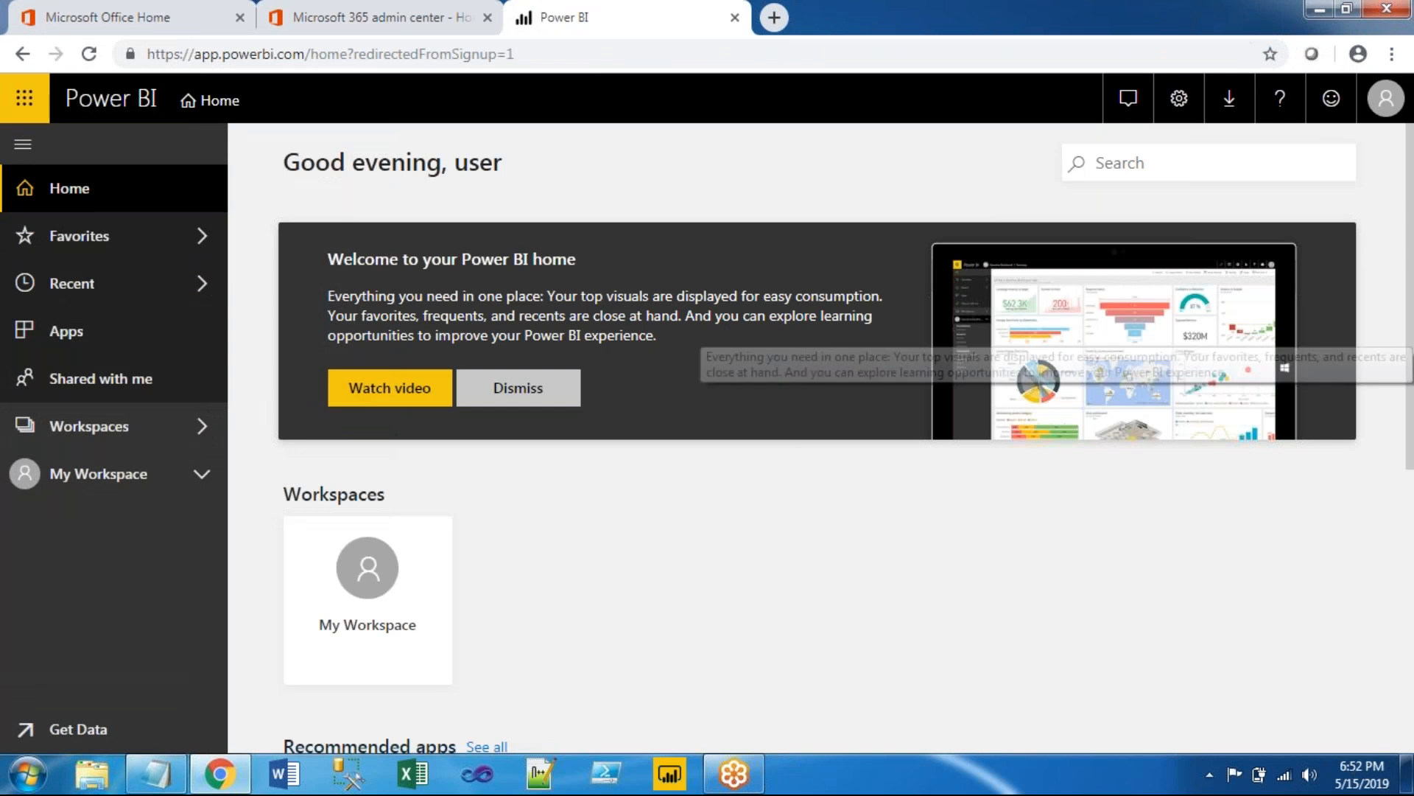
Start the 60-day free Power BI Pro trial for user one by way of creating an app workspace
left_click(203, 435)
left_click(368, 599)
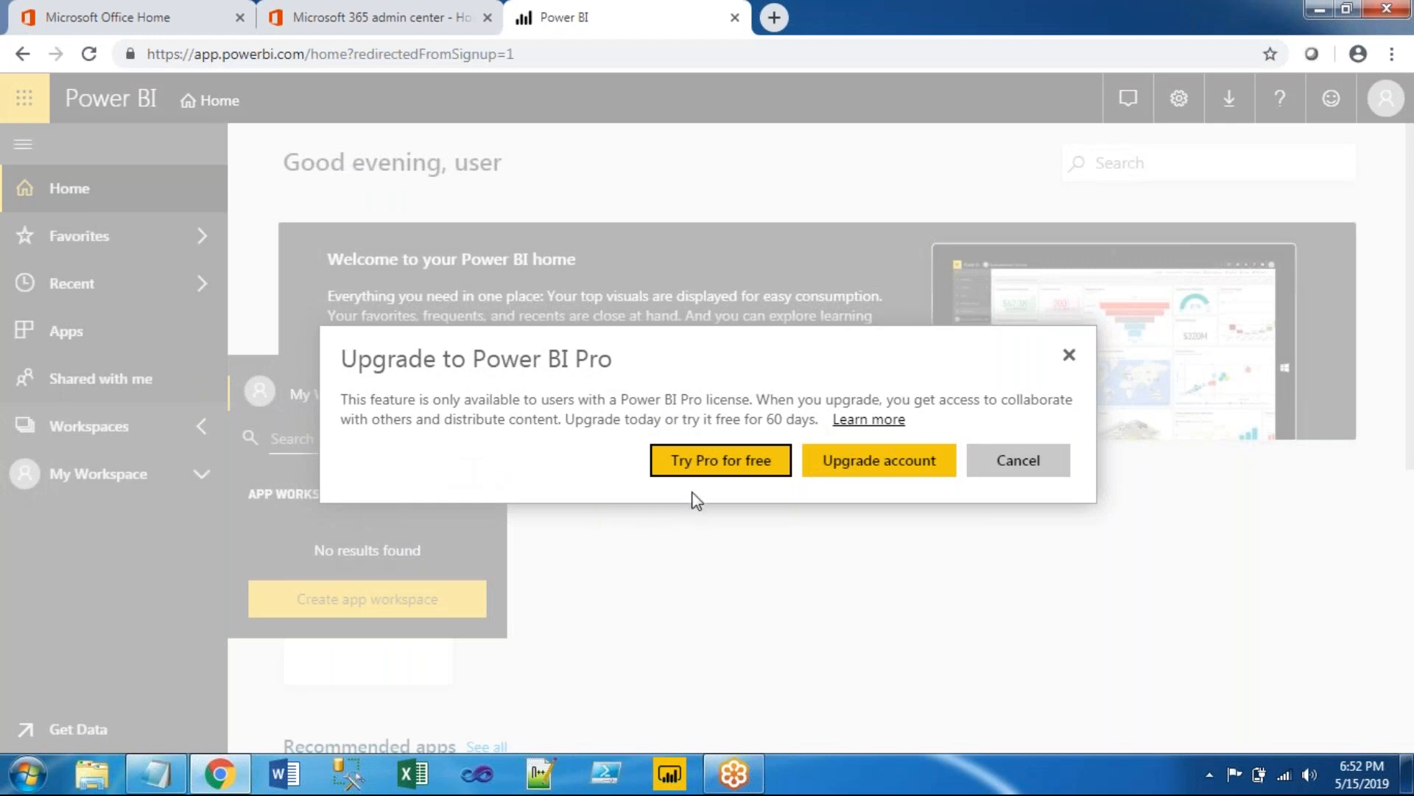
left_click(708, 470)
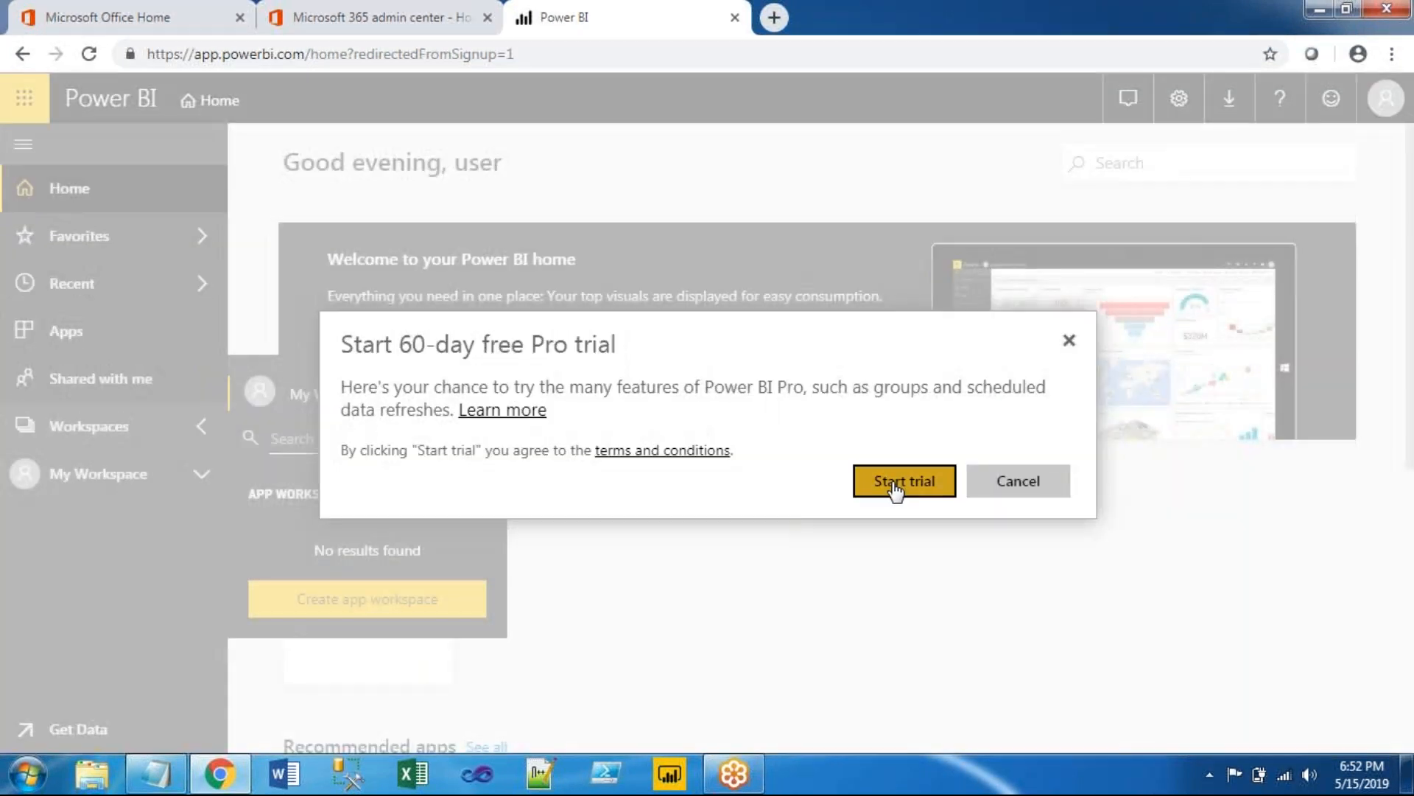
left_click(899, 486)
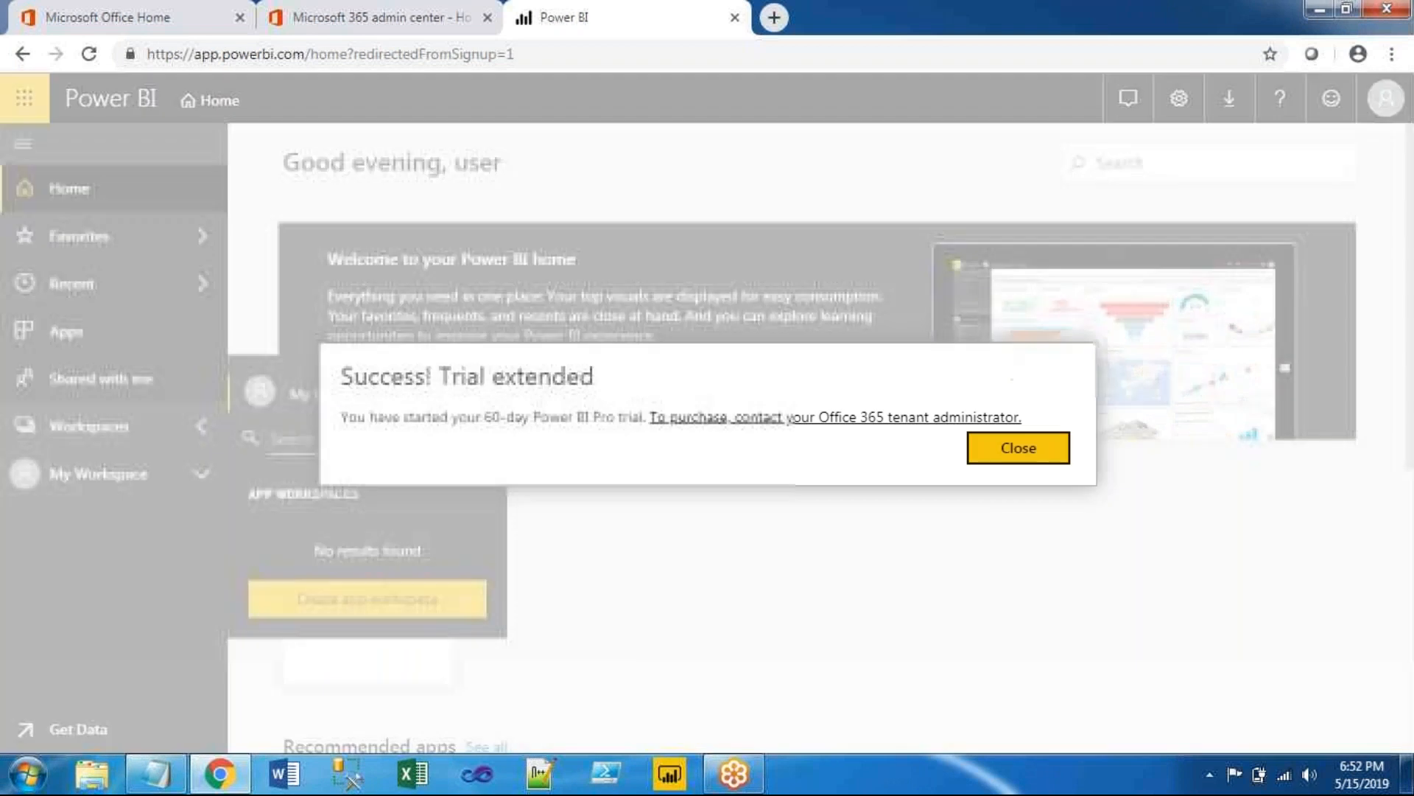
left_click(1032, 455)
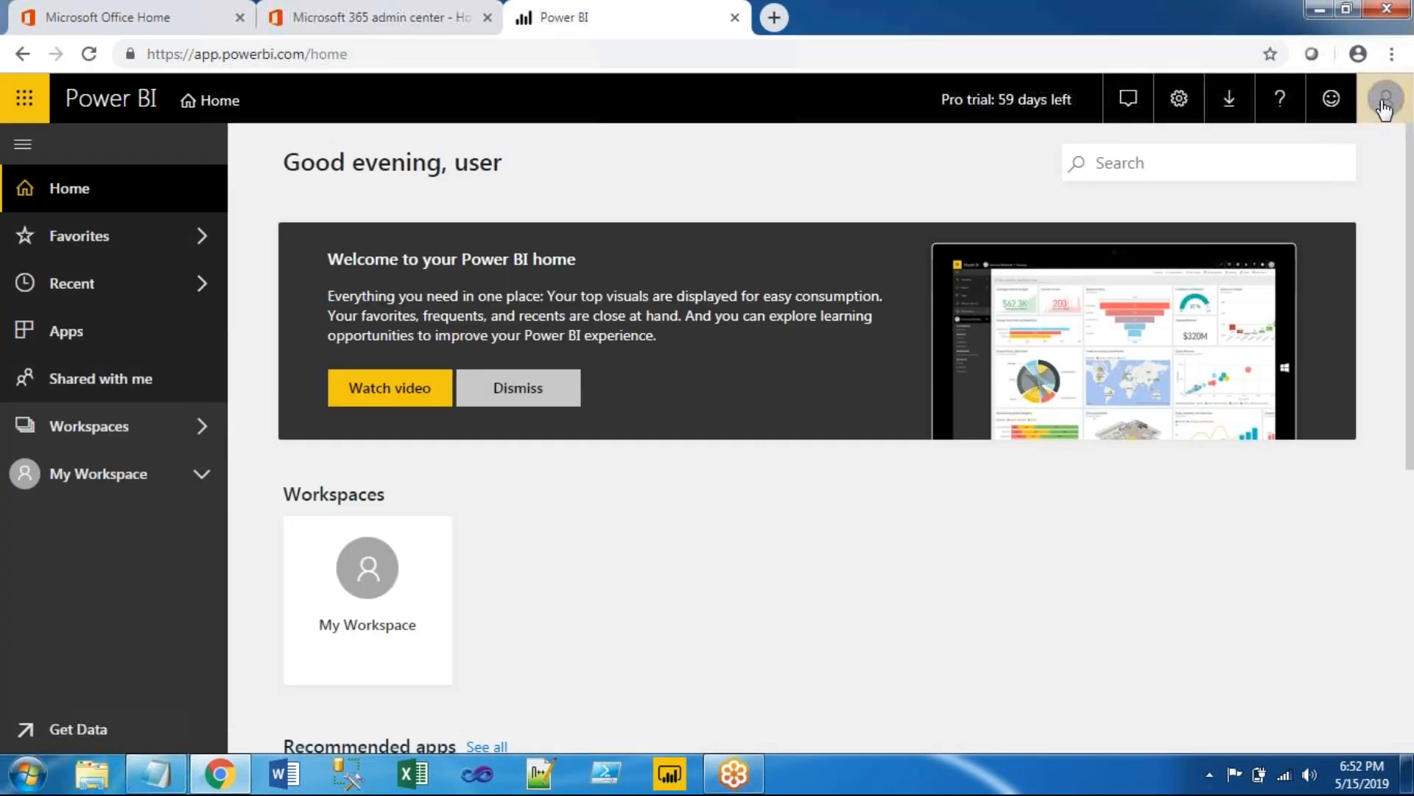
Sign user one out of Power BI and reopen the powerbi.com website
left_click(1385, 98)
left_click(1254, 214)
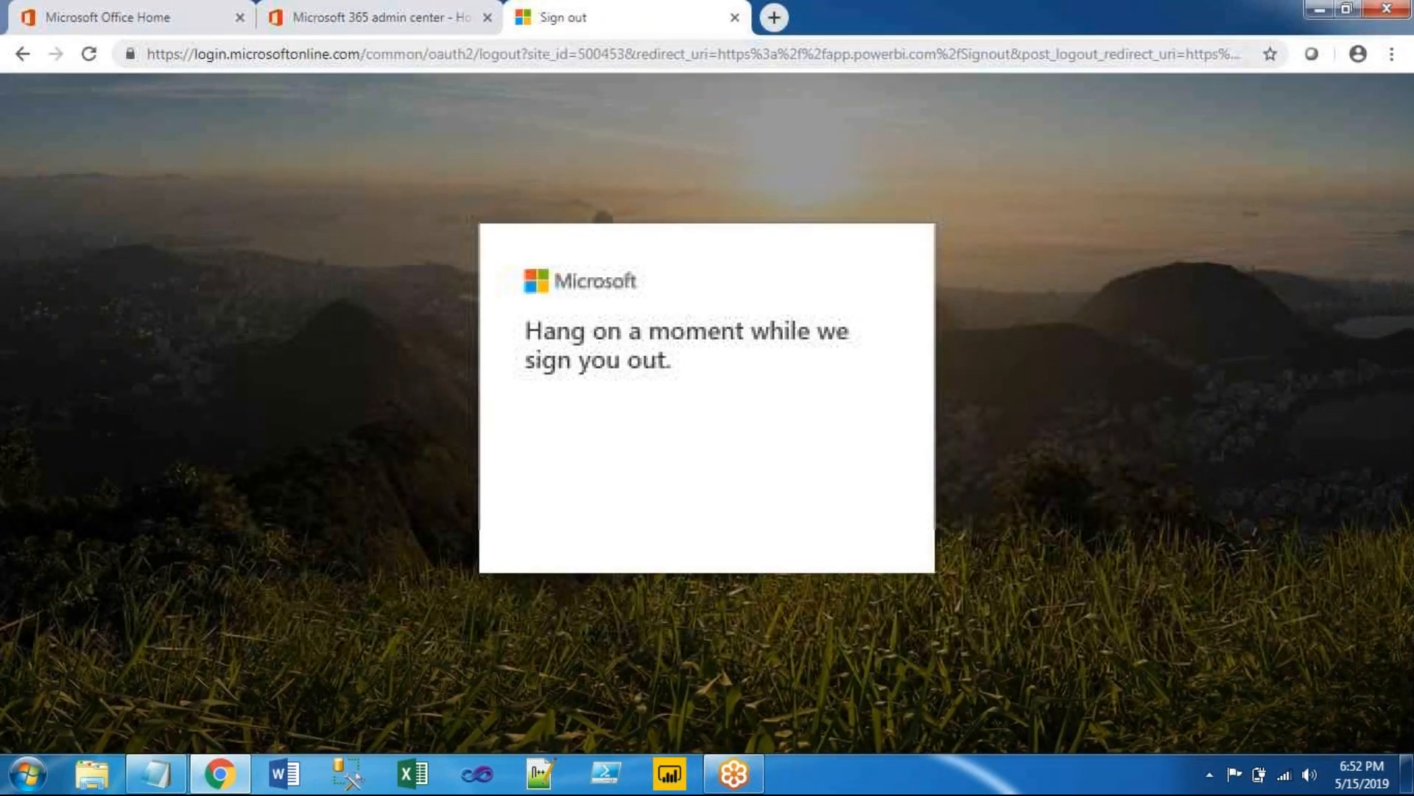
left_click(1237, 54)
type("powe")
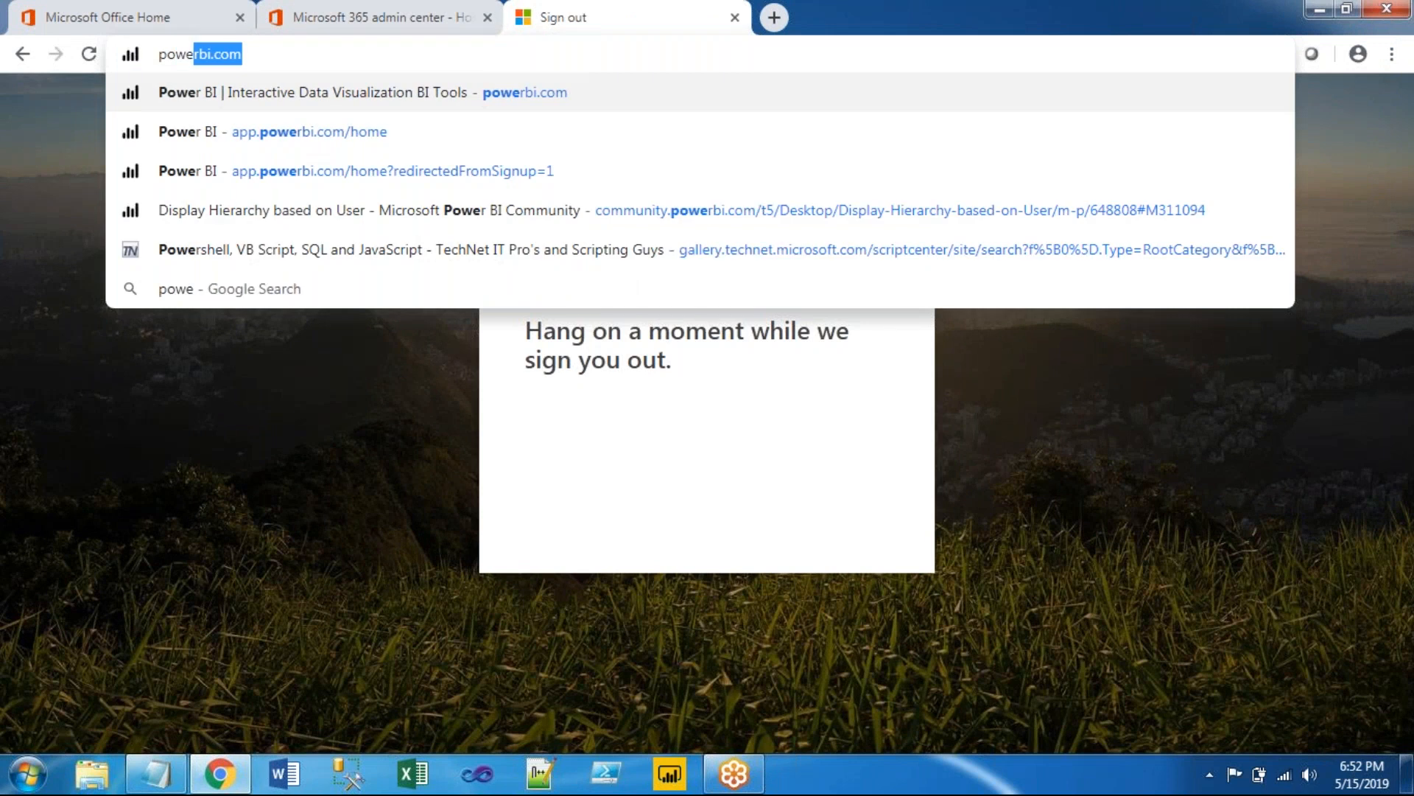
key("Return")
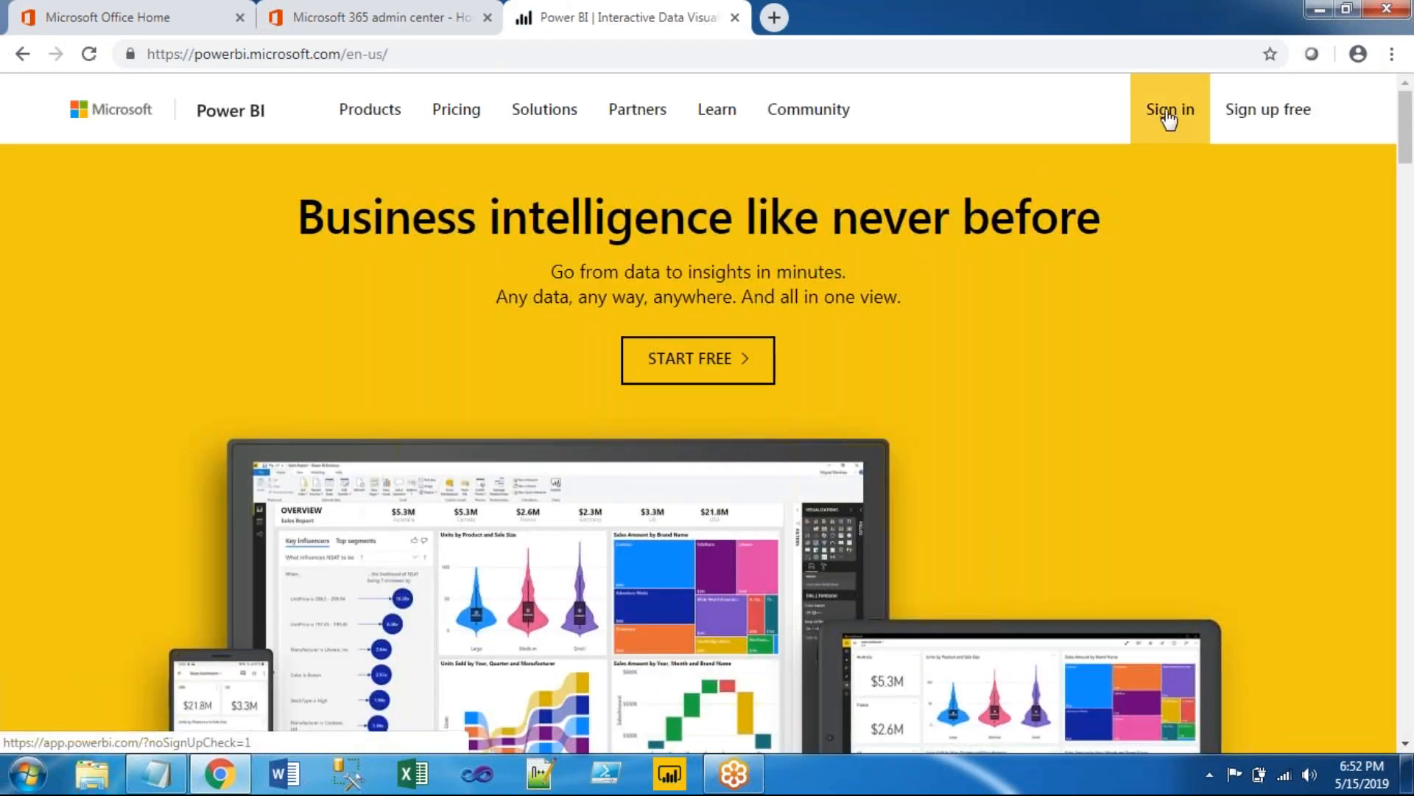
Sign in to Power BI as user two by adapting the pasted user one username and entering the account password
left_click(1169, 115)
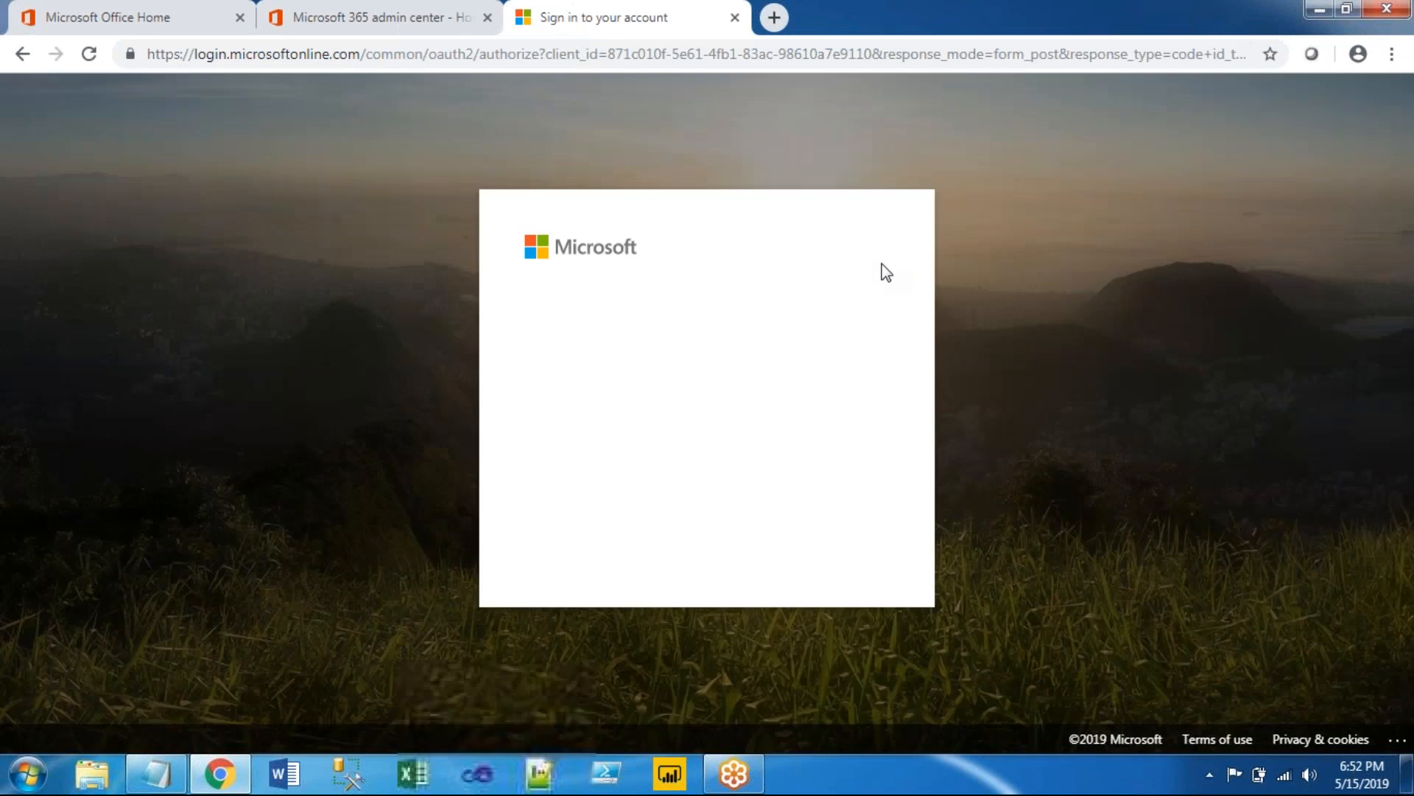
left_click(691, 513)
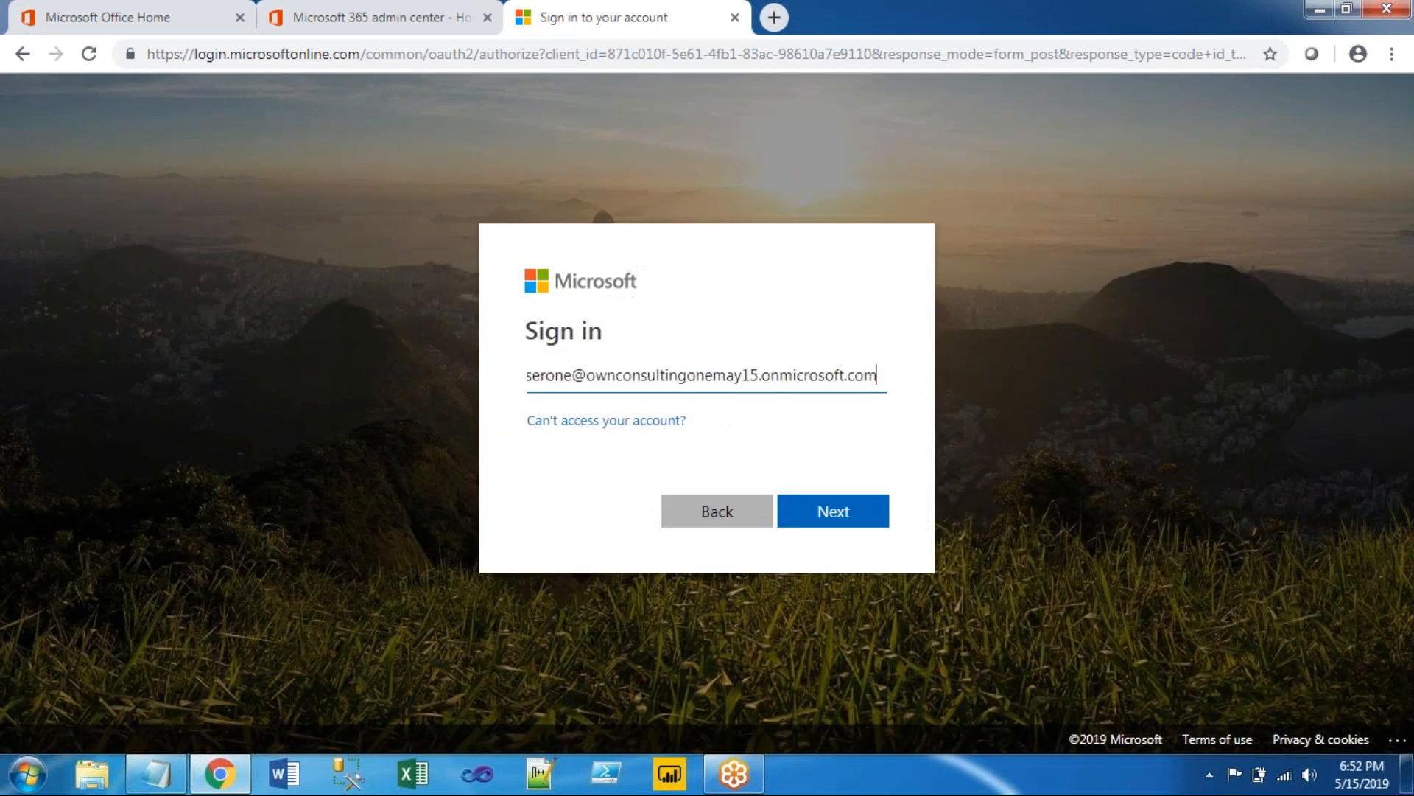
left_click(571, 382)
key("BackSpace")
key("BackSpace")
key("BackSpace")
type("two")
left_click(842, 519)
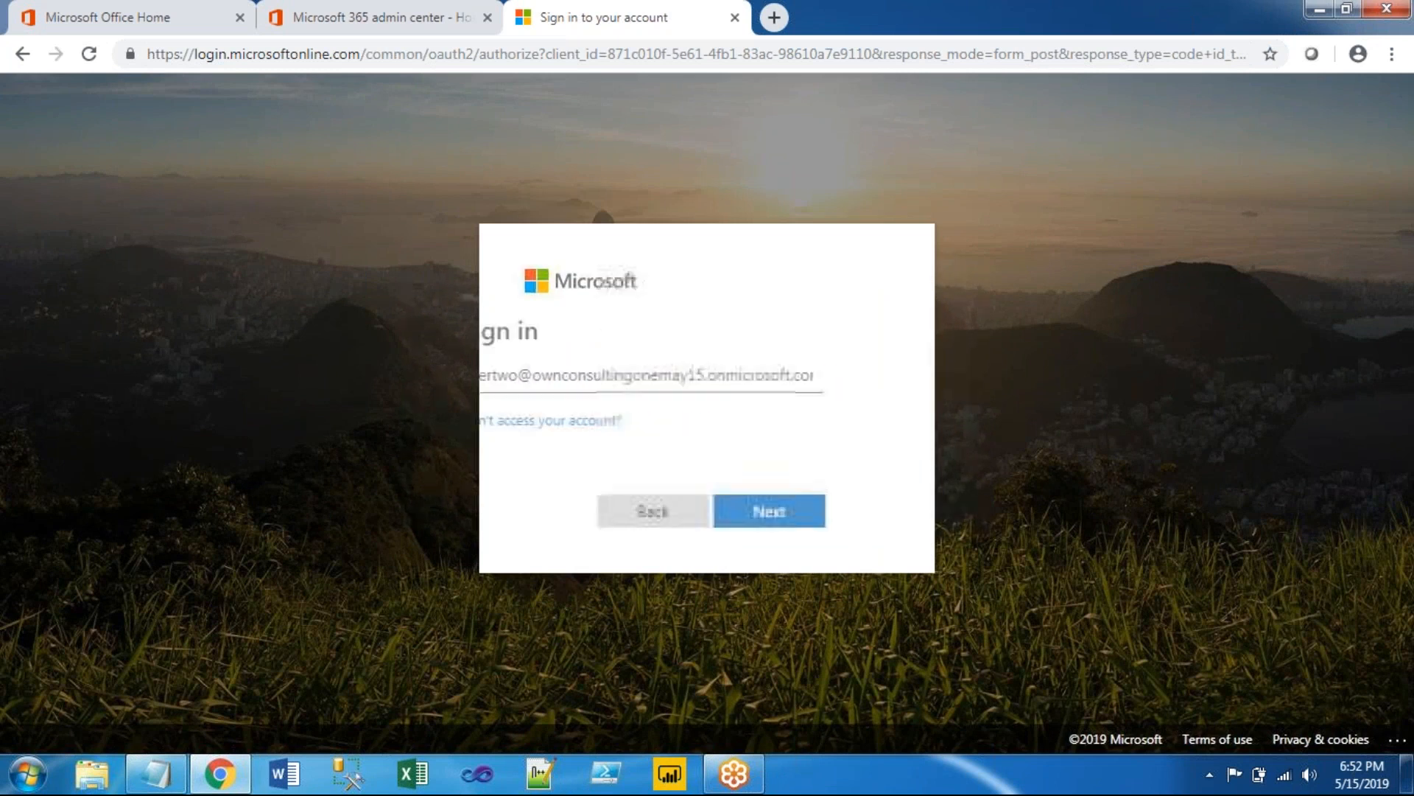
type("••")
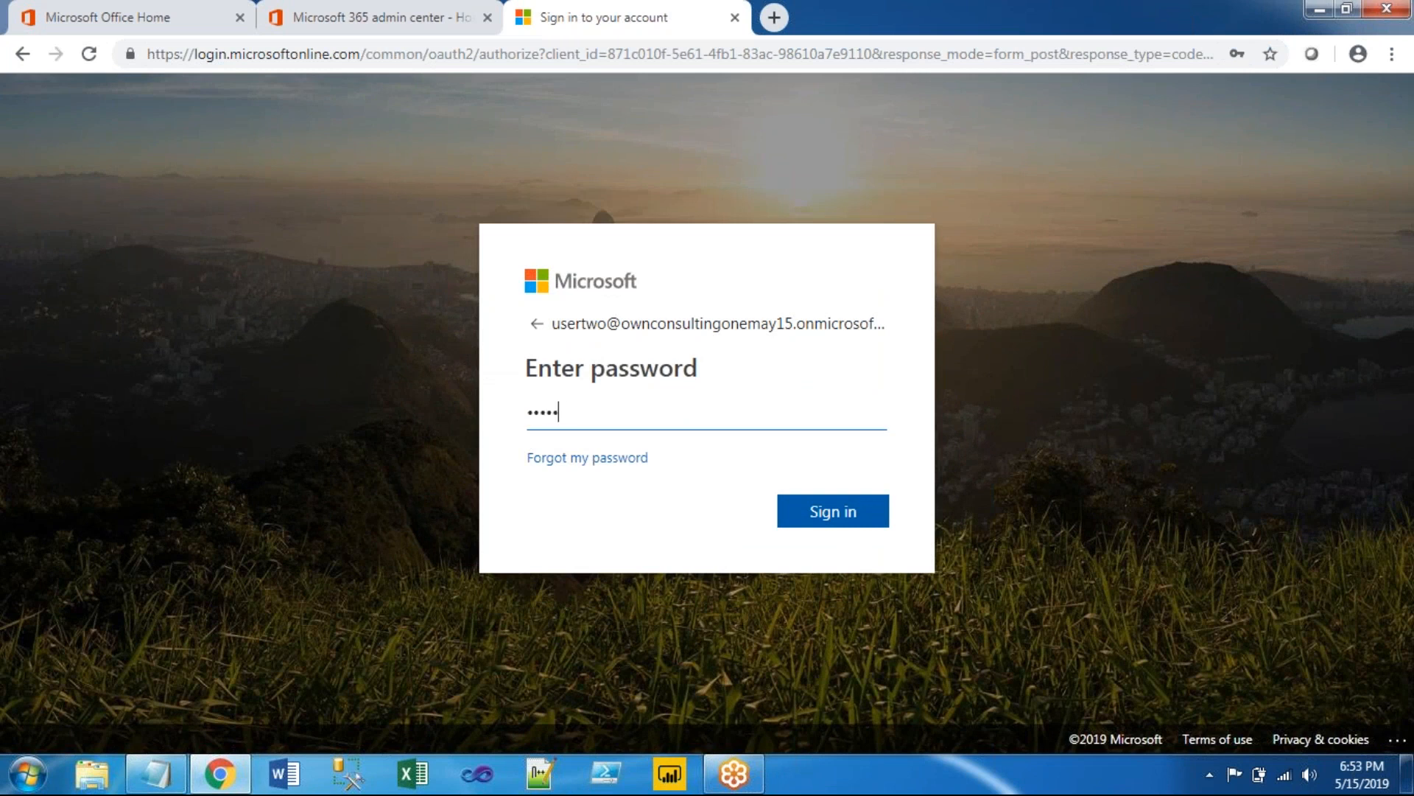
type("••••••")
key("Return")
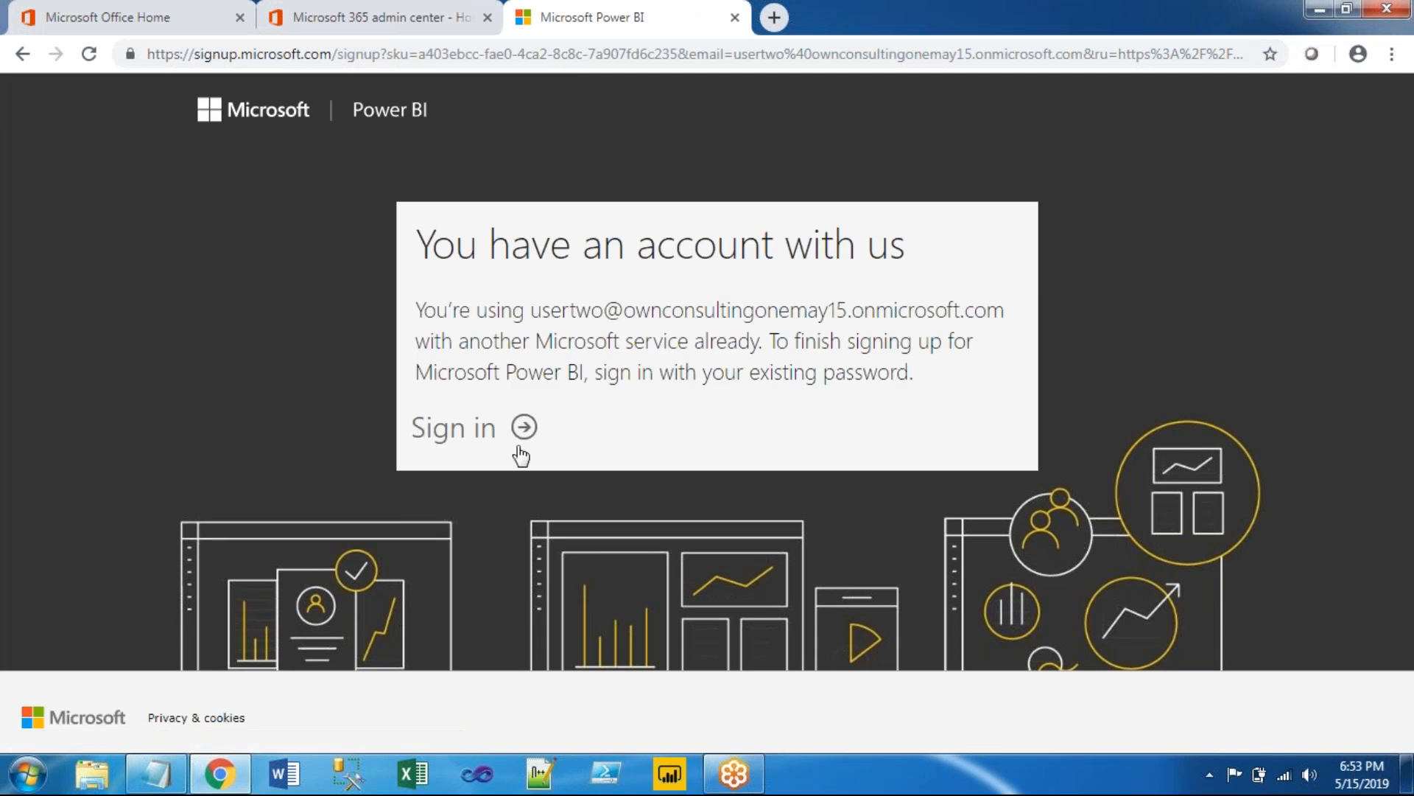
Complete the Power BI sign-up for user two, skipping the invitations to other people
left_click(515, 433)
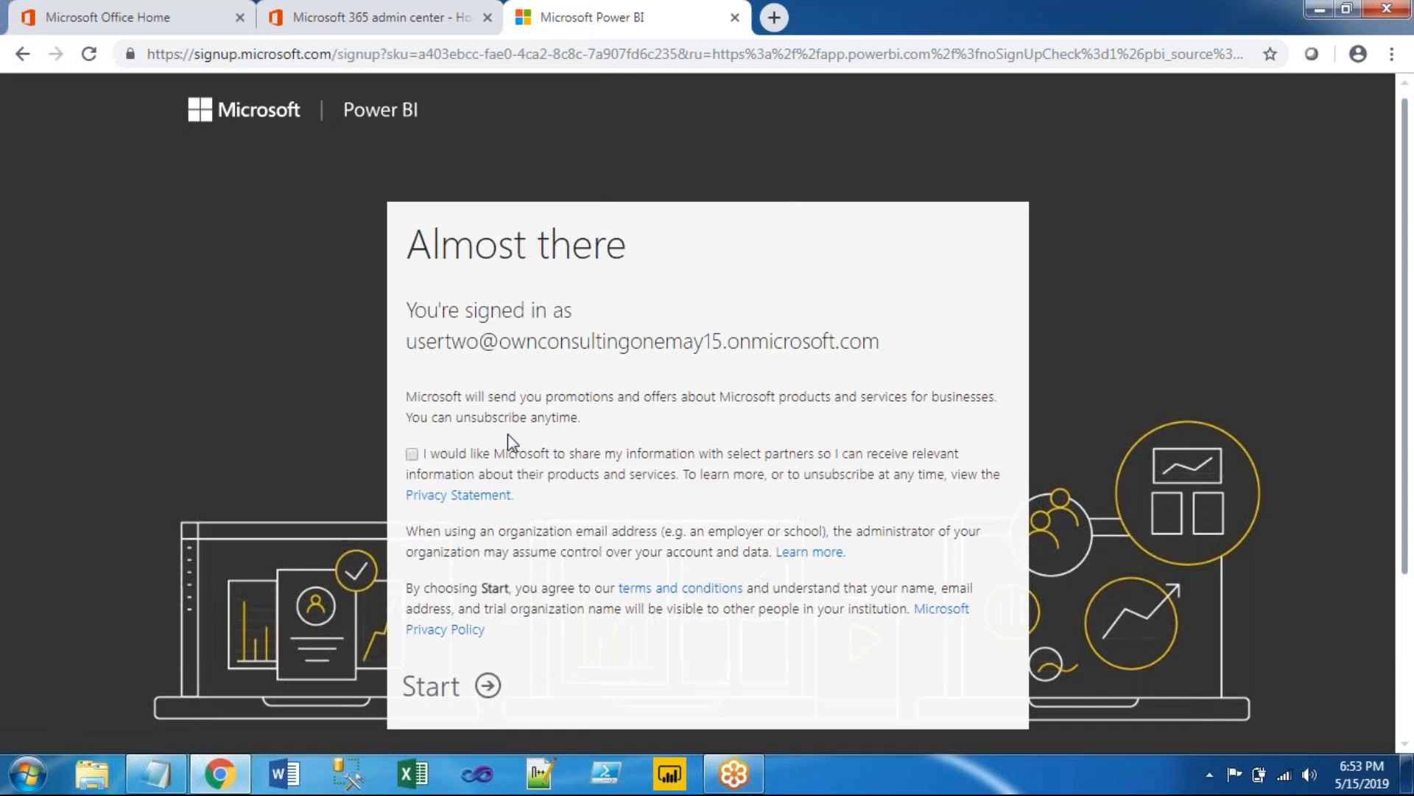
left_click(433, 686)
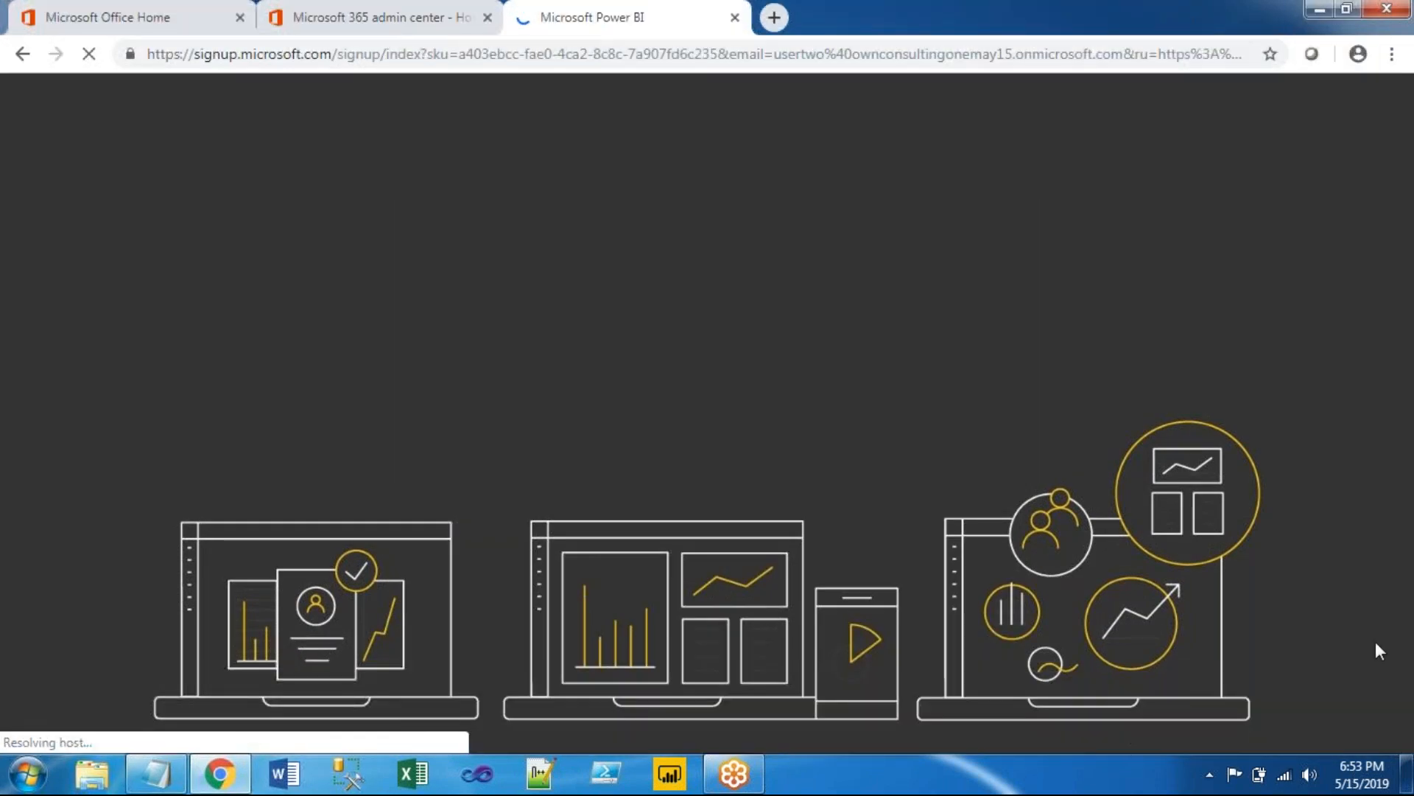
scroll(1407, 649, "down", 5)
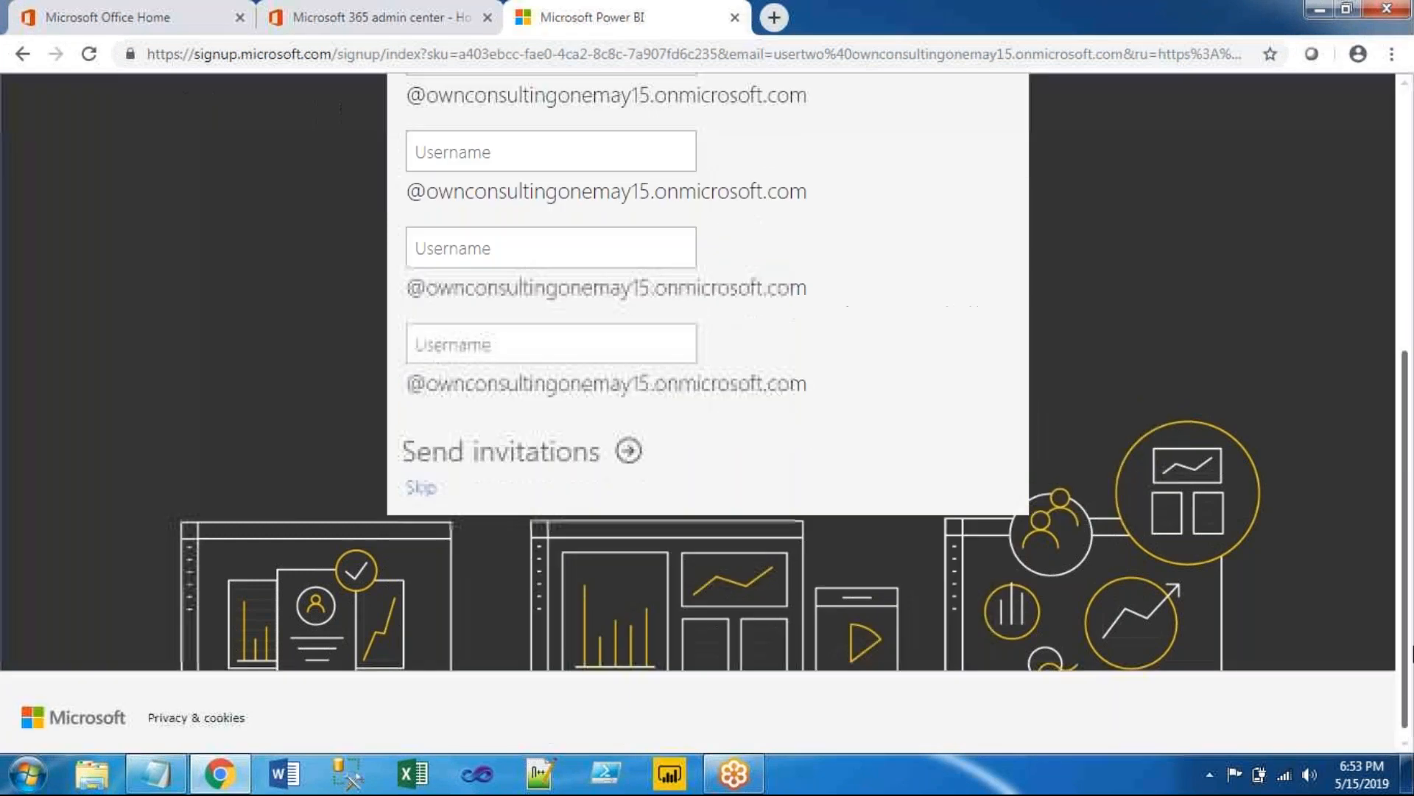
left_click(420, 488)
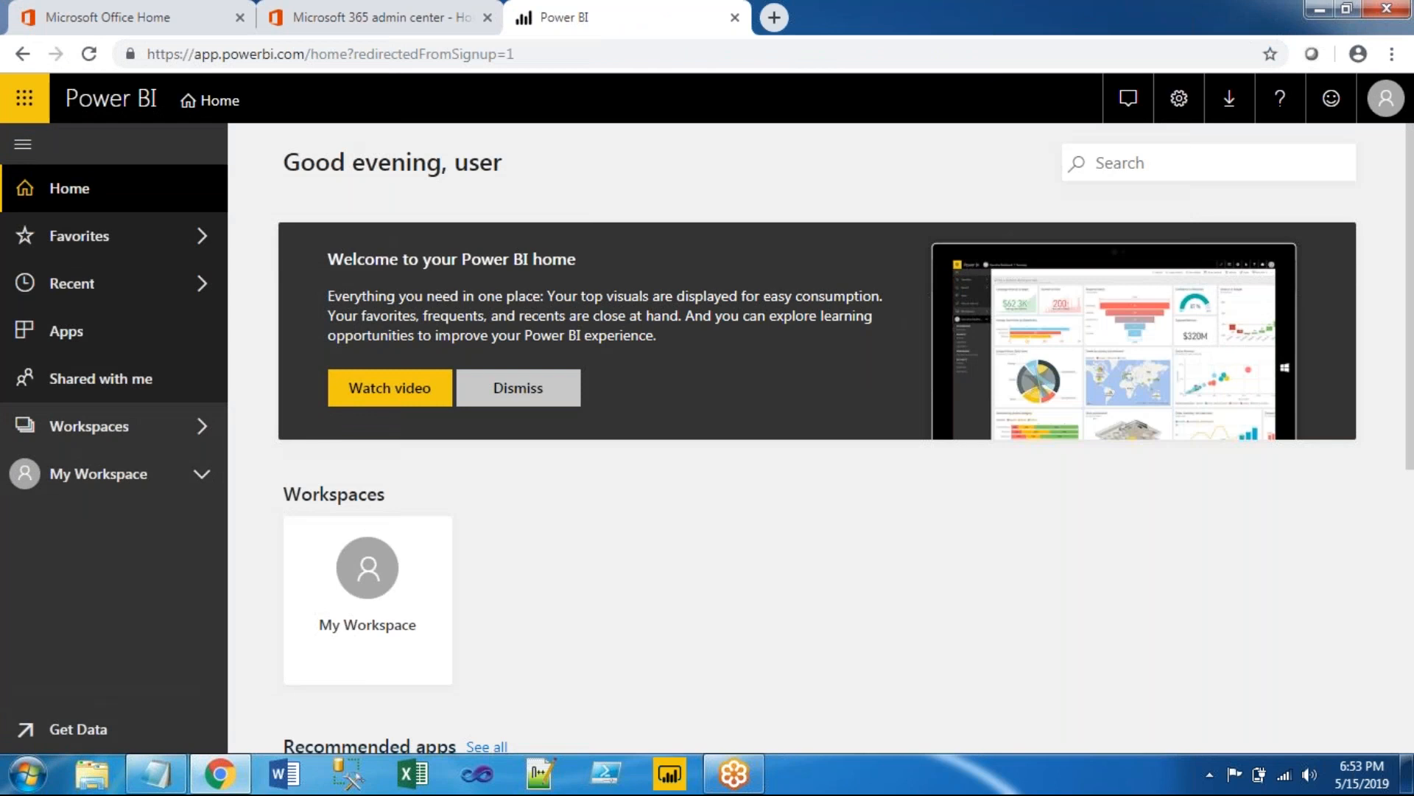
Start the 60-day free Power BI Pro trial for user two by way of creating an app workspace
left_click(209, 436)
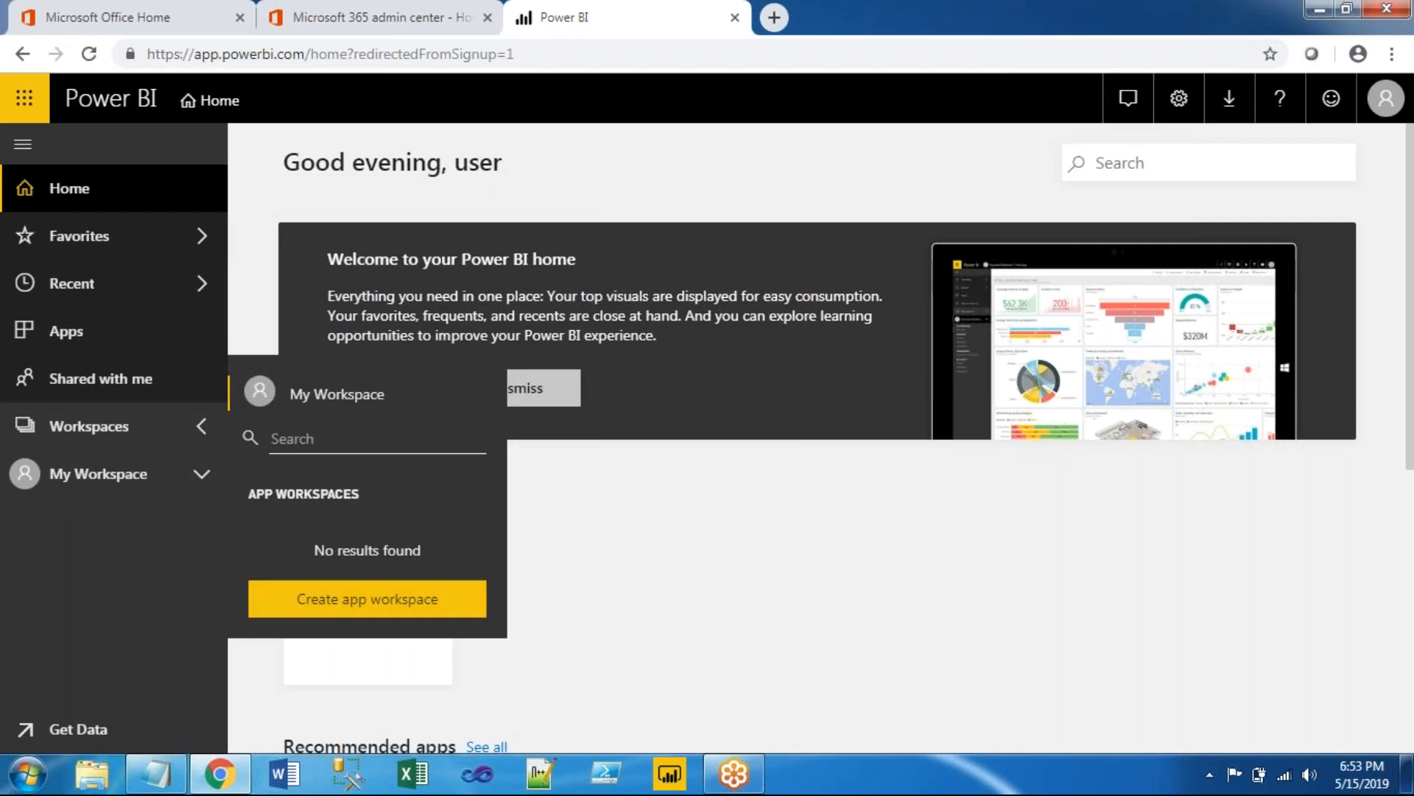
left_click(360, 608)
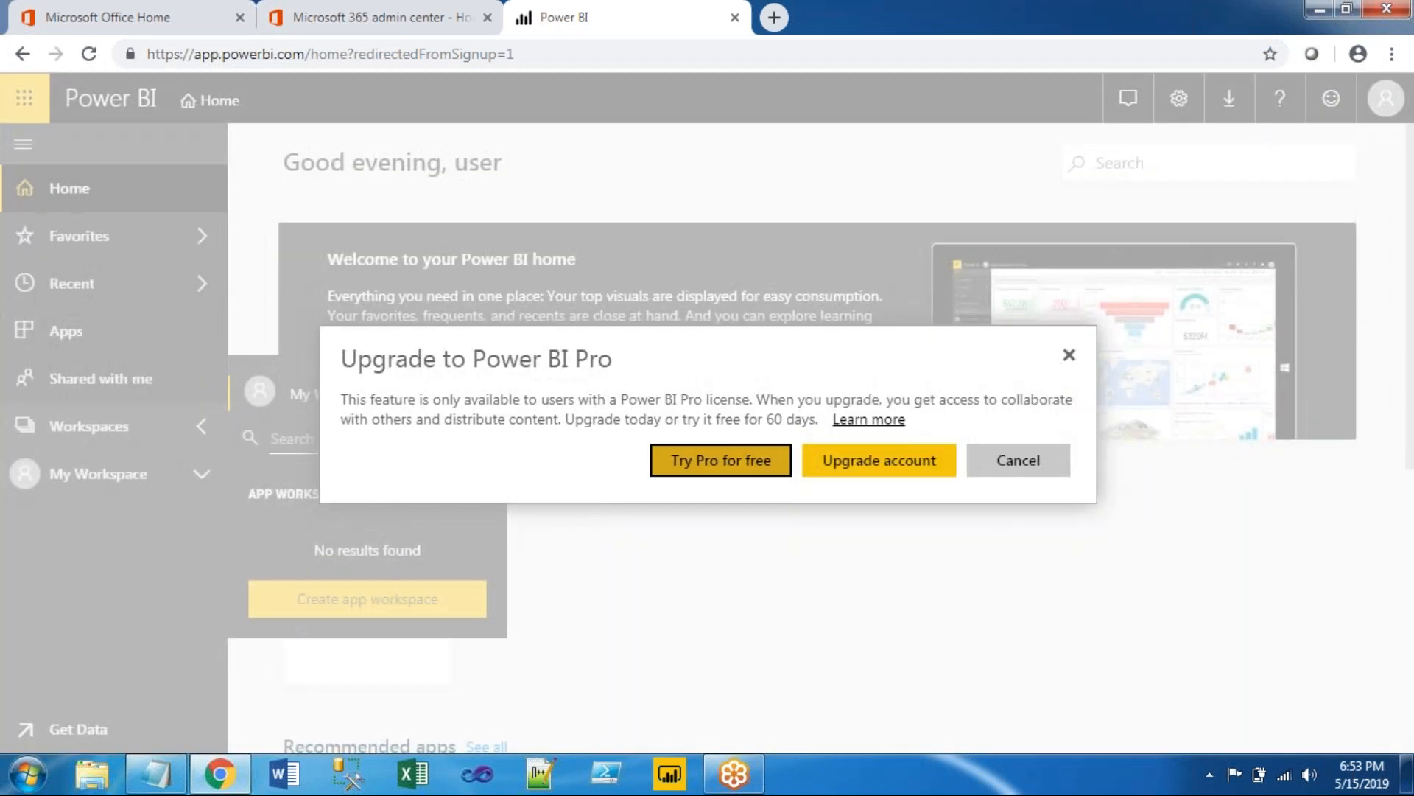
left_click(741, 462)
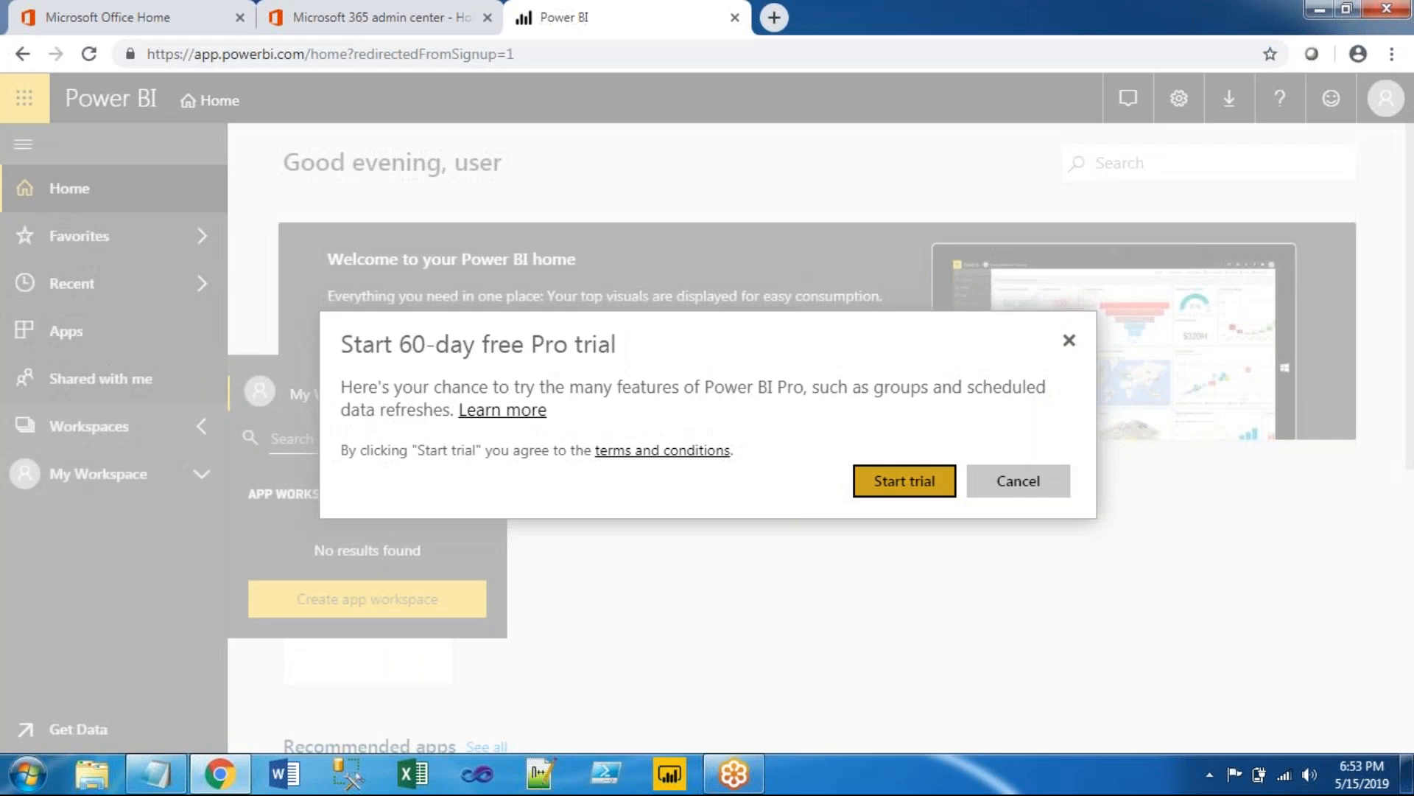
left_click(905, 480)
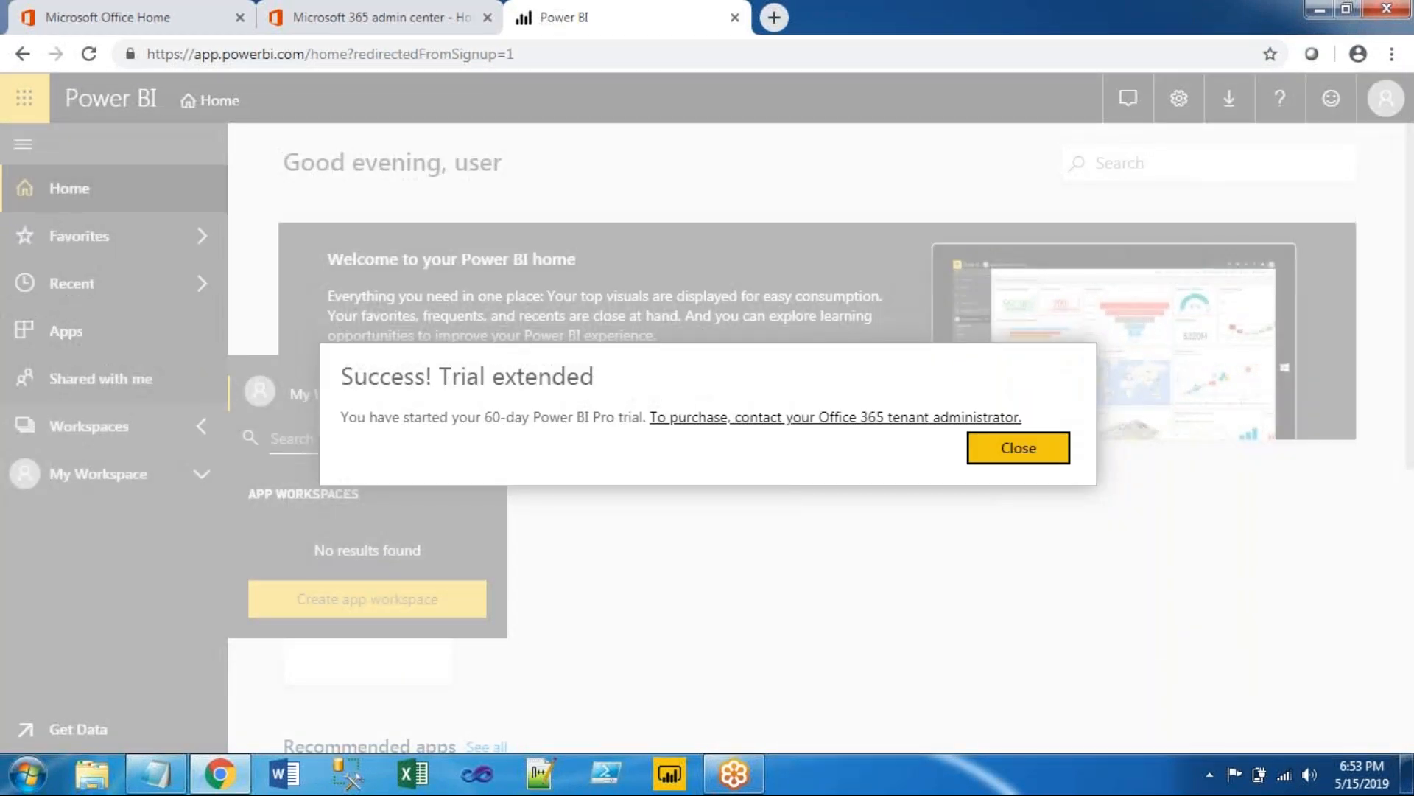
left_click(993, 449)
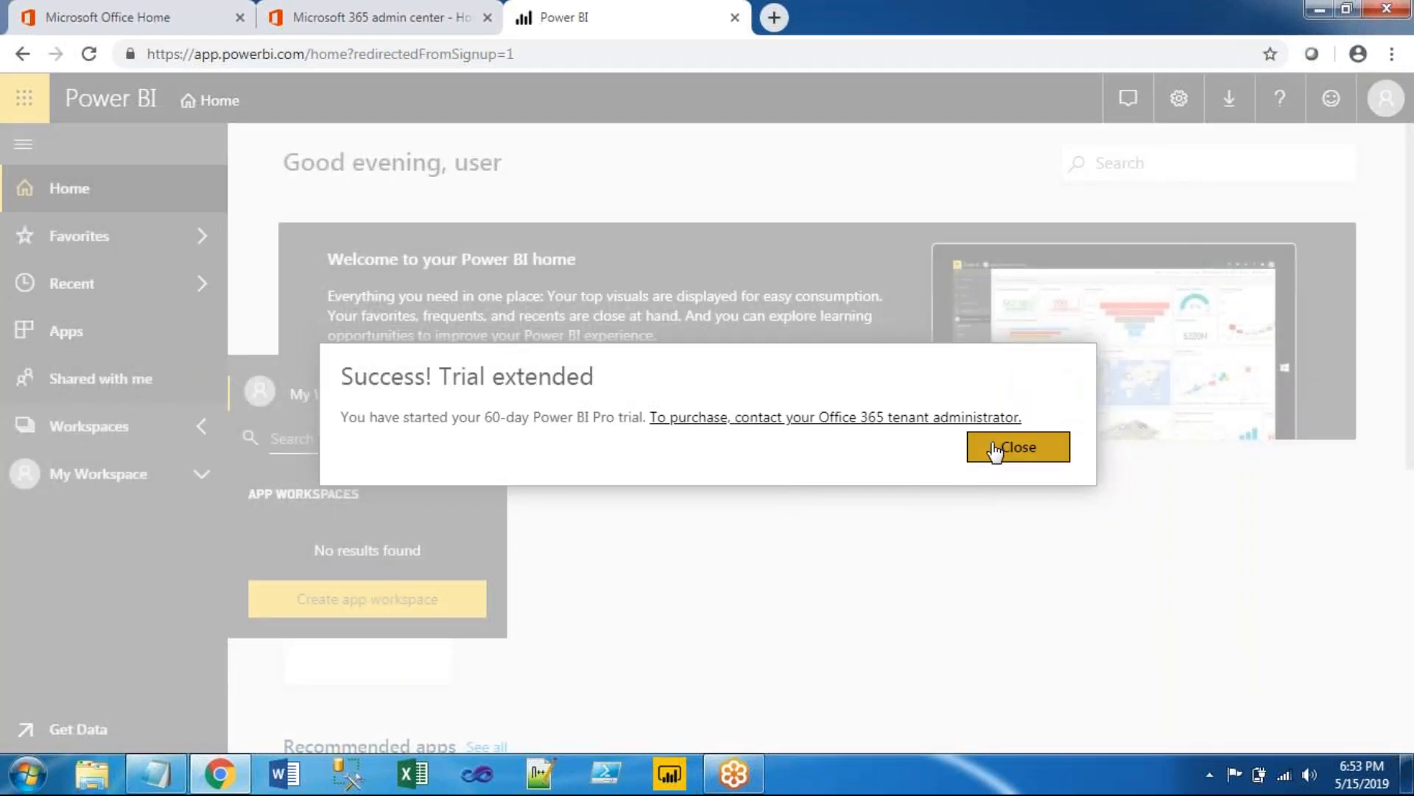